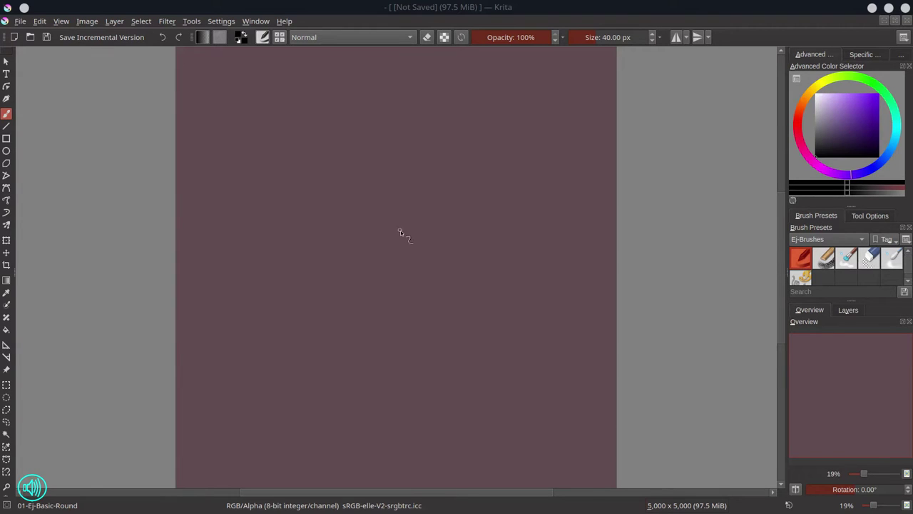
- Save the document as 2020-09-22-DSP-Artist-Lifestyle.kra in the 02-2020-Dailies folder inside Documents/01-Open-Art-Projects
left_click(762, 7)
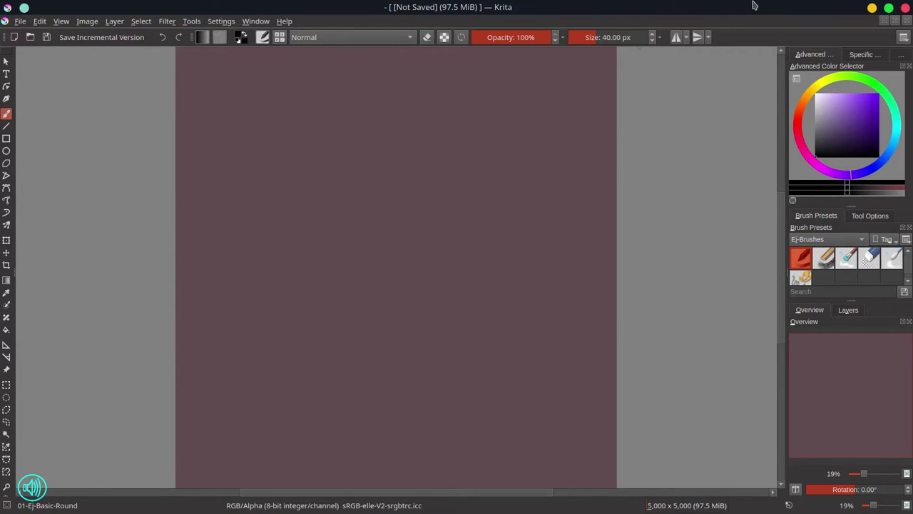
left_click(21, 21)
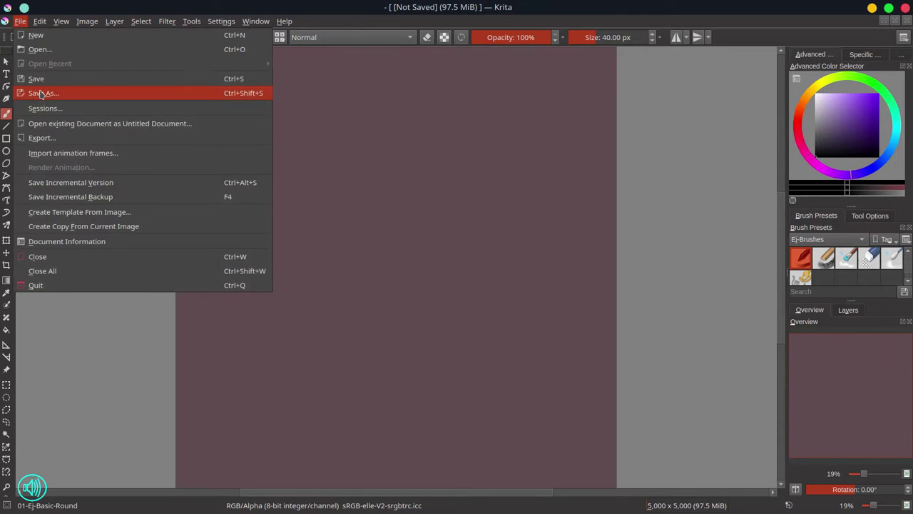
left_click(42, 92)
left_click(347, 186)
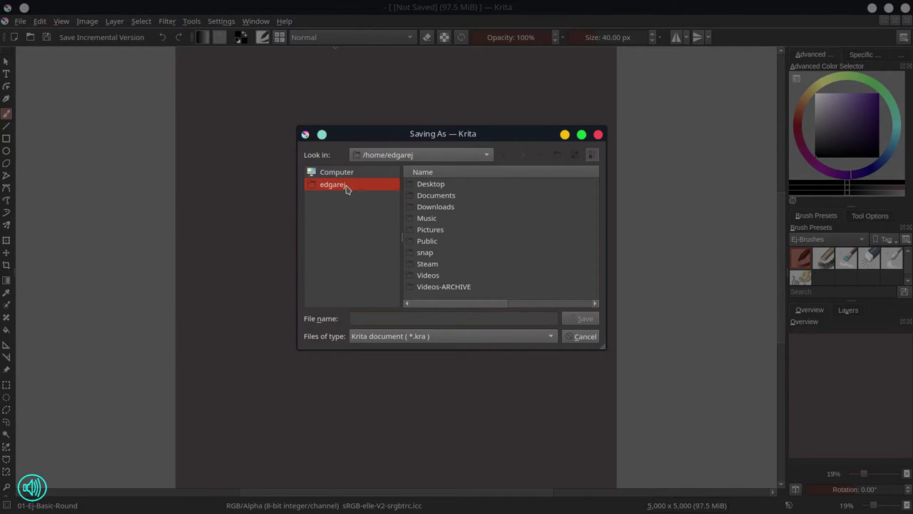
double_click(443, 198)
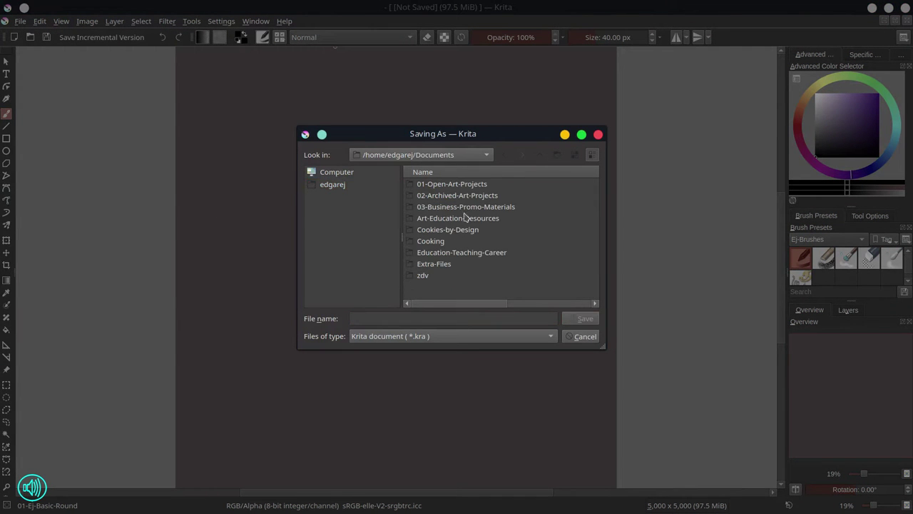
double_click(464, 185)
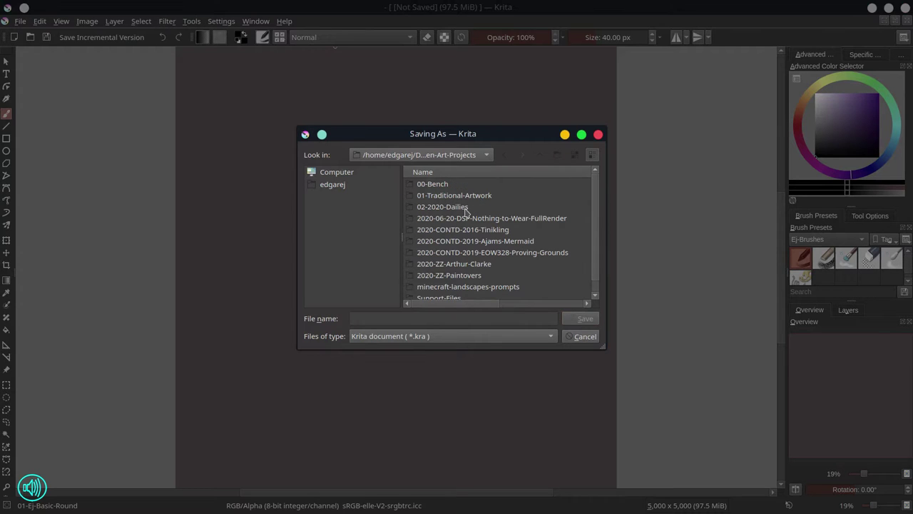
double_click(463, 207)
right_click(413, 318)
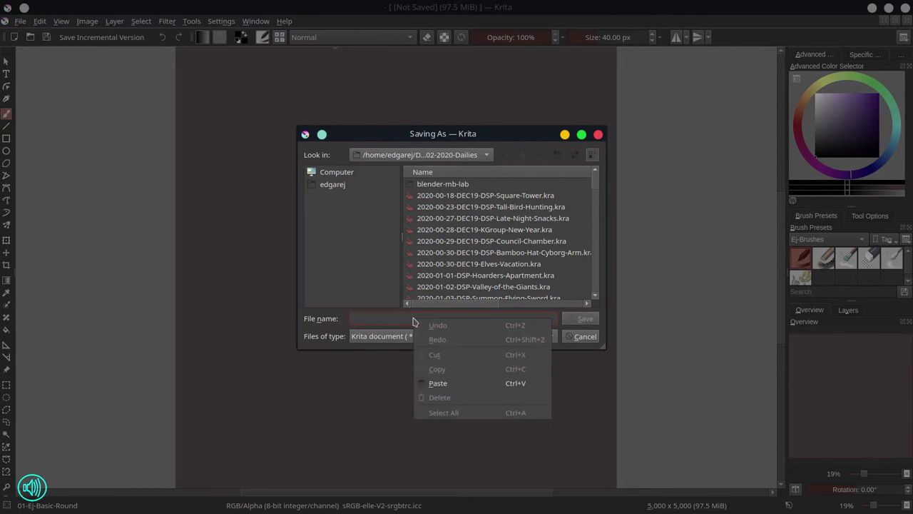
left_click(440, 384)
left_click(585, 319)
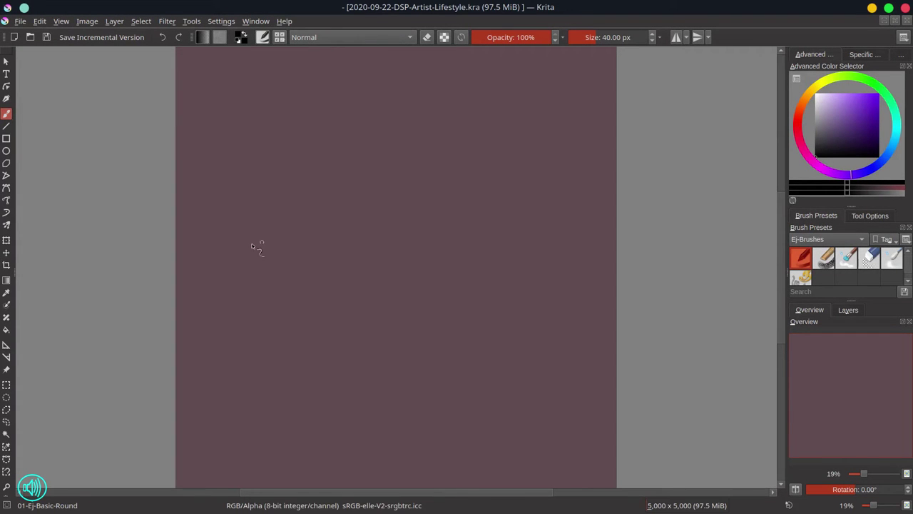
- Sketch a standing figure's head, back and forward-reaching arm in black with the basic round brush at 14.28 px
left_click_drag(313, 255, 377, 190)
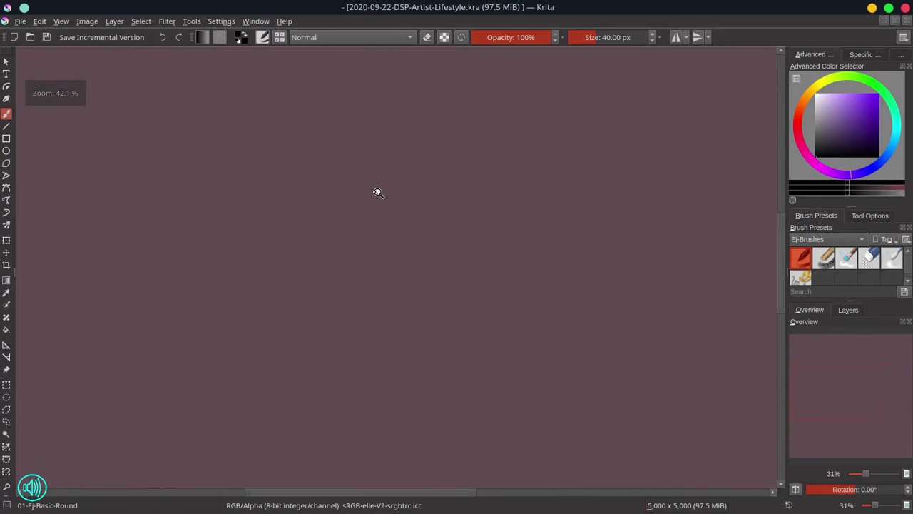
left_click_drag(366, 227, 354, 227)
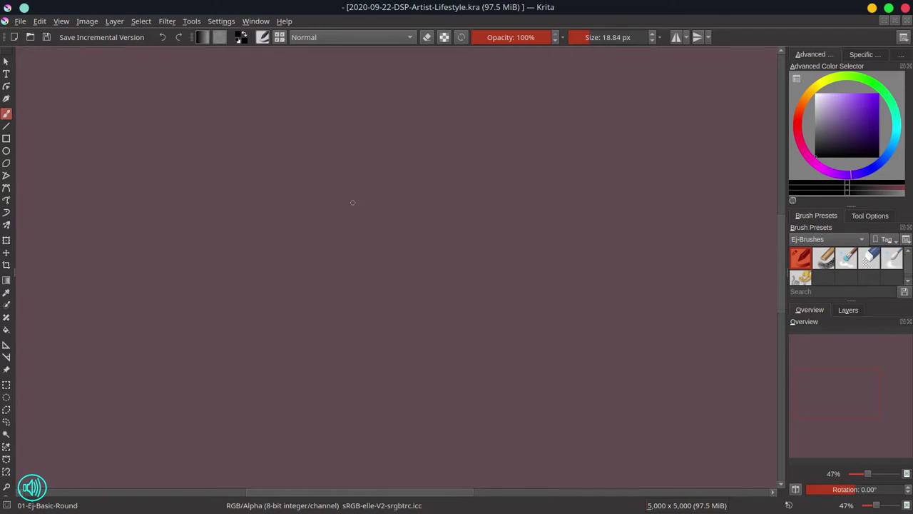
mouse_move(347, 194)
left_mouse_down()
mouse_move(355, 165)
mouse_move(371, 150)
mouse_move(386, 172)
mouse_move(347, 198)
mouse_move(353, 244)
left_mouse_up()
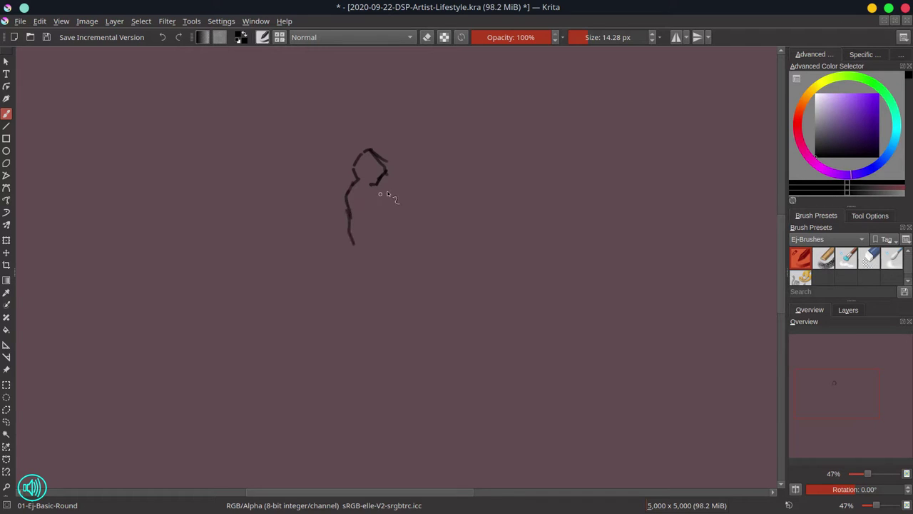
mouse_move(378, 183)
left_mouse_down()
mouse_move(408, 206)
mouse_move(436, 202)
left_mouse_up()
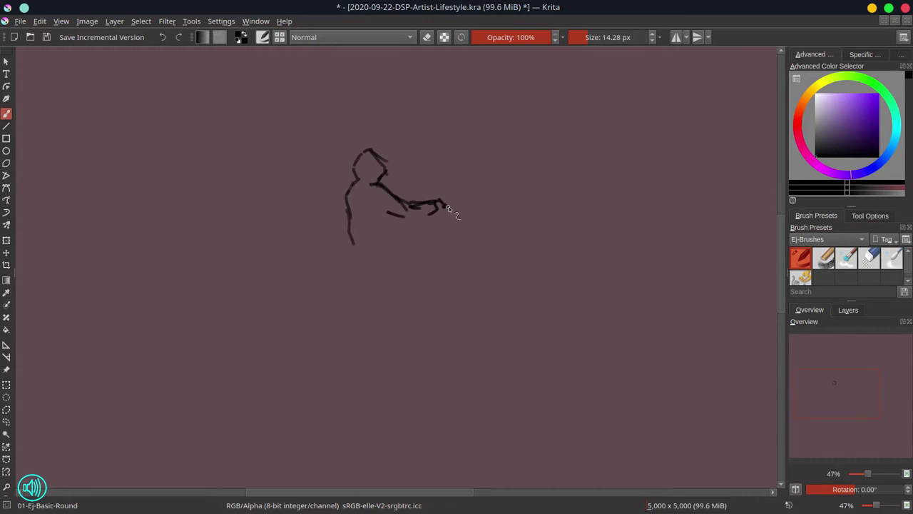
- Sketch the front of the figure's torso, the hips and two standing legs with feet
mouse_move(387, 216)
left_mouse_down()
mouse_move(391, 248)
mouse_move(371, 253)
mouse_move(357, 283)
mouse_move(396, 313)
left_mouse_up()
left_click_drag(390, 261, 398, 317)
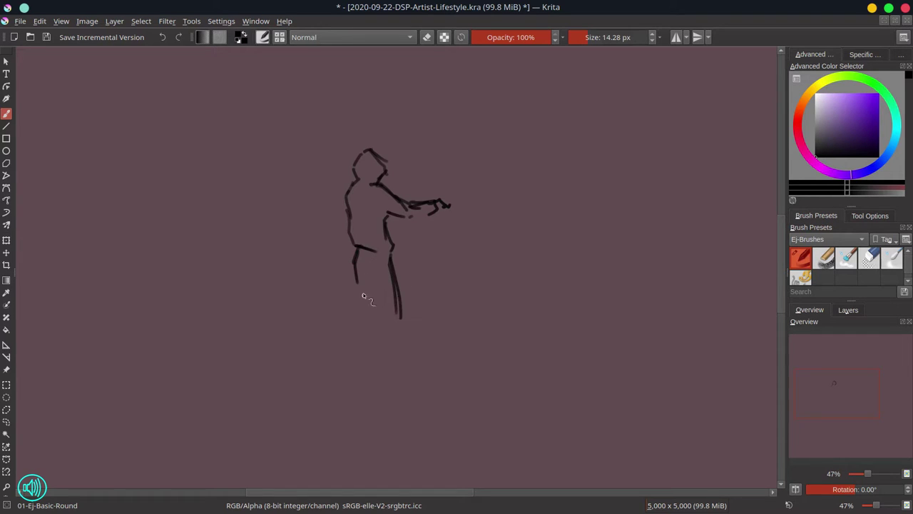
mouse_move(356, 279)
left_mouse_down()
mouse_move(361, 309)
mouse_move(372, 276)
mouse_move(394, 314)
left_mouse_up()
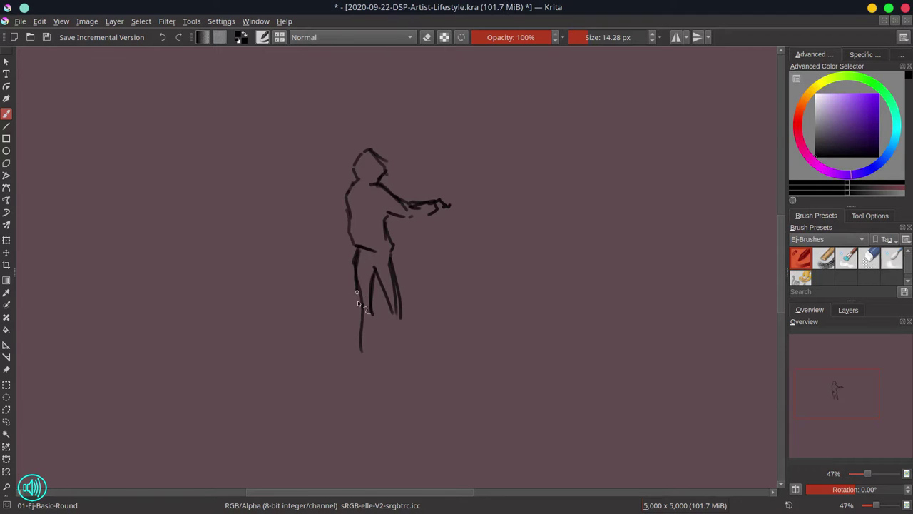
mouse_move(375, 351)
left_mouse_down()
mouse_move(379, 270)
mouse_move(366, 305)
mouse_move(360, 283)
mouse_move(360, 360)
mouse_move(383, 361)
mouse_move(393, 311)
mouse_move(412, 352)
left_mouse_up()
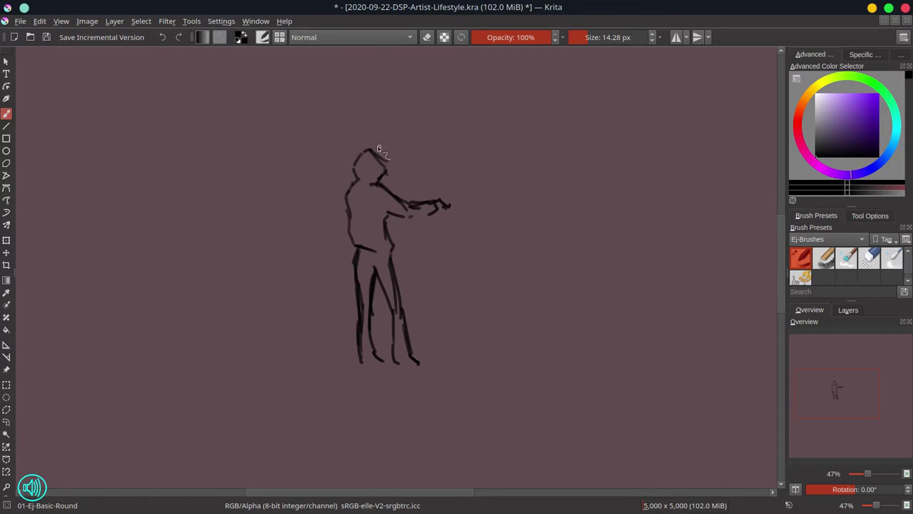
- Add a ponytail and fringe to the figure's head and thicken the waist and lower-back contours
mouse_move(368, 150)
left_mouse_down()
mouse_move(358, 152)
mouse_move(371, 168)
mouse_move(341, 155)
mouse_move(355, 172)
mouse_move(345, 157)
mouse_move(350, 181)
mouse_move(352, 158)
mouse_move(341, 184)
left_mouse_up()
left_click_drag(387, 213, 396, 277)
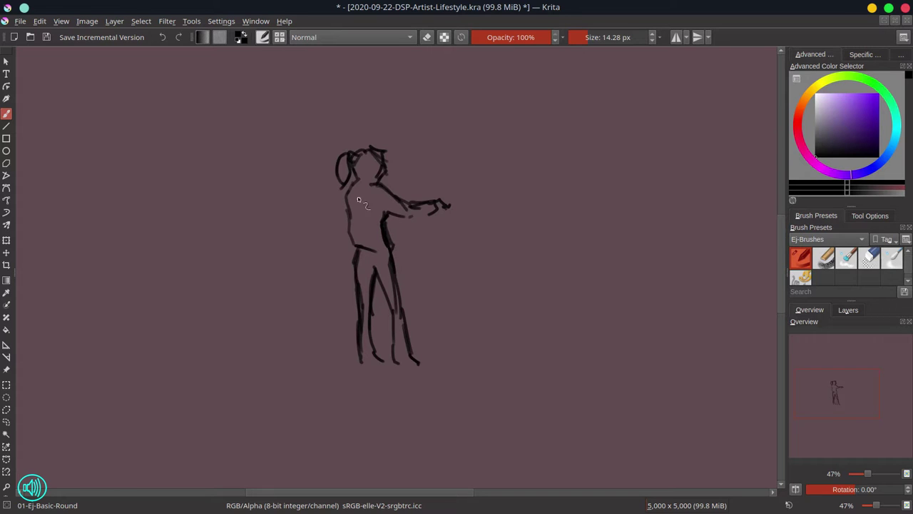
mouse_move(347, 211)
left_mouse_down()
mouse_move(359, 254)
mouse_move(355, 232)
mouse_move(374, 253)
left_mouse_up()
- Sketch a tilted canvas in front of the figure's hand, with an easel ledge and a front leg below it
left_click_drag(443, 158, 438, 191)
mouse_move(447, 154)
left_mouse_down()
mouse_move(470, 150)
mouse_move(457, 215)
left_mouse_up()
mouse_move(466, 175)
left_mouse_down()
mouse_move(451, 237)
mouse_move(431, 241)
left_mouse_up()
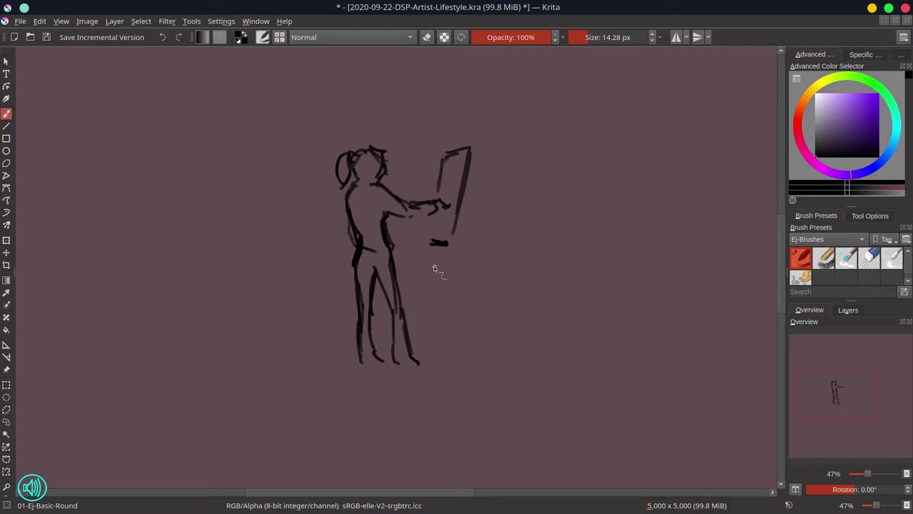
left_click_drag(432, 273, 433, 251)
left_click_drag(429, 285, 429, 300)
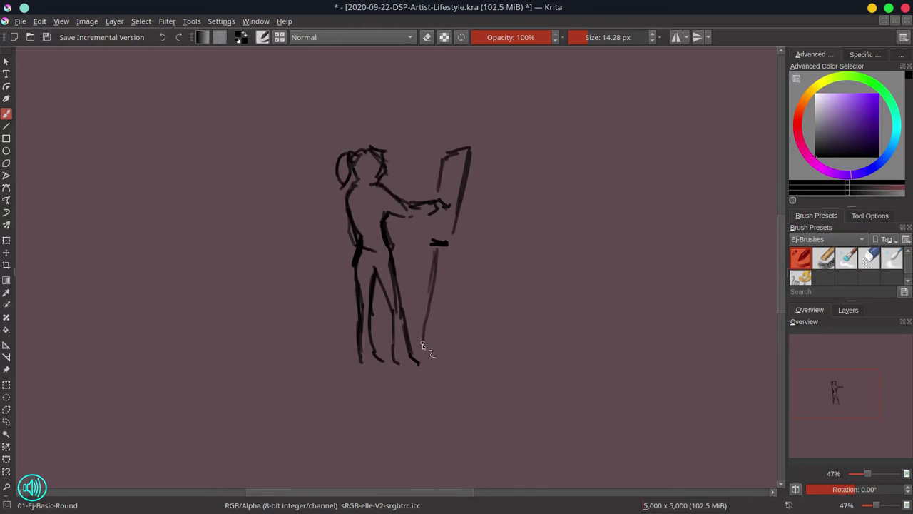
- Draw the easel's remaining legs, spreading down from behind the canvas to the level of the figure's feet
left_click_drag(461, 227, 453, 313)
left_click_drag(460, 229, 454, 314)
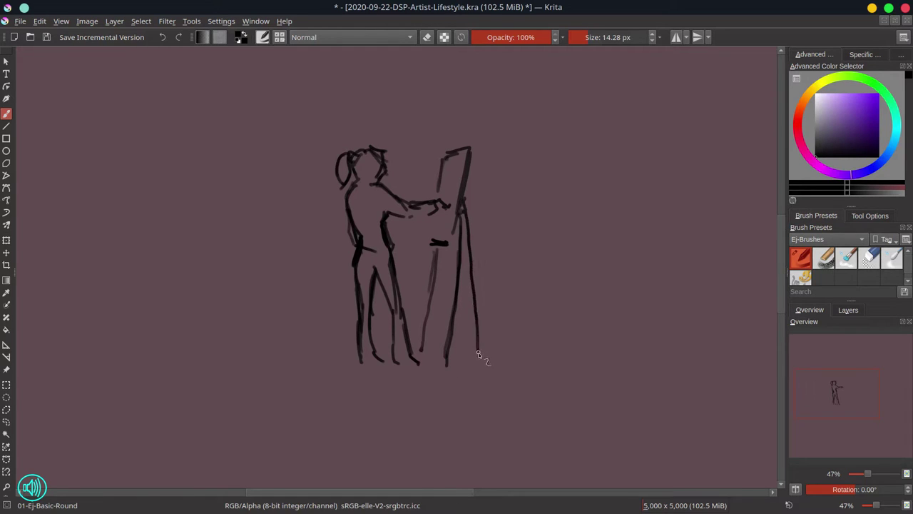
left_click_drag(465, 205, 497, 358)
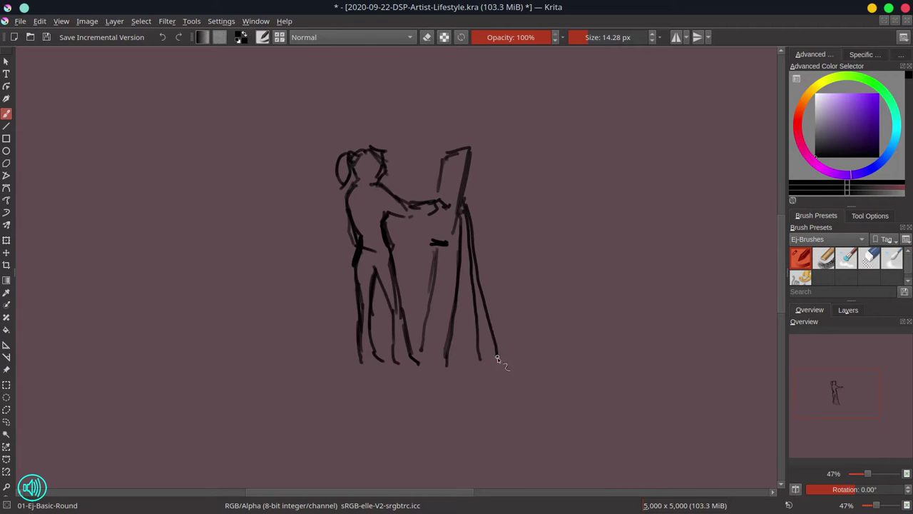
- Erase the easel's two rearmost legs with the circle eraser and redraw them as a single leg with the basic round brush
left_click(870, 262)
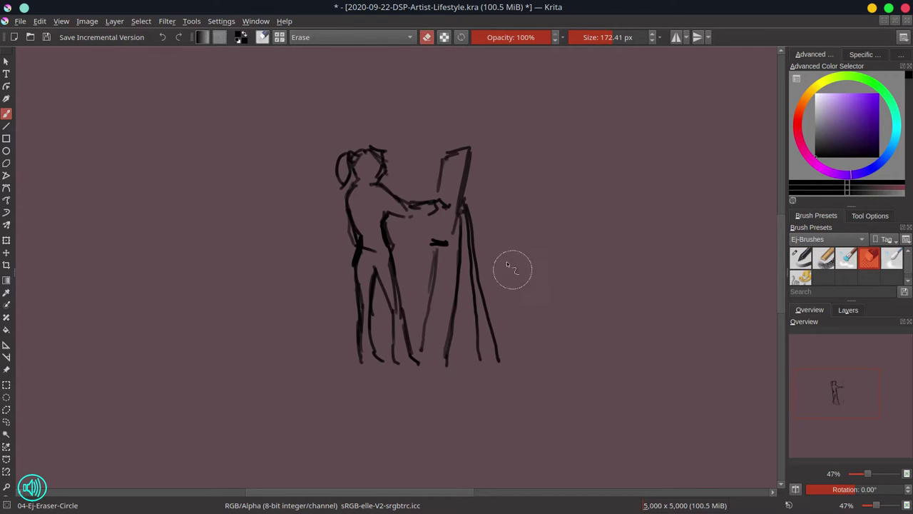
left_click_drag(485, 216, 496, 391)
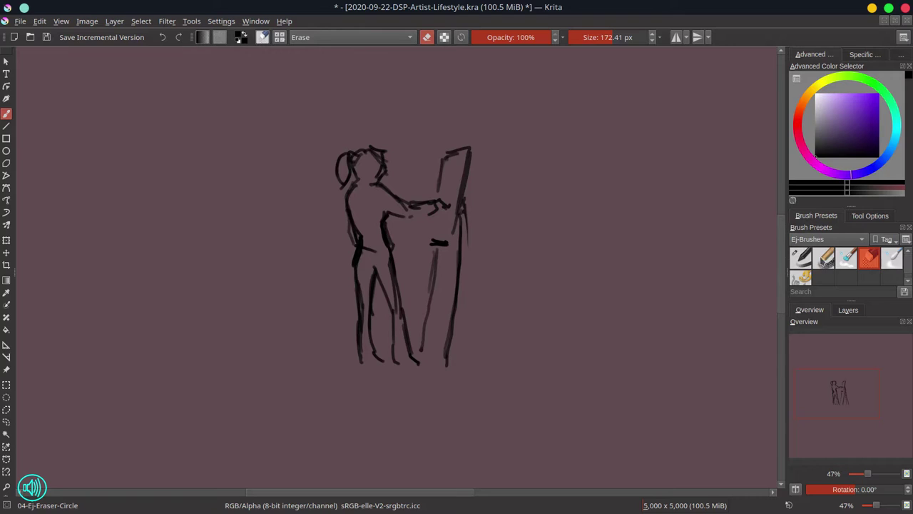
left_click(801, 257)
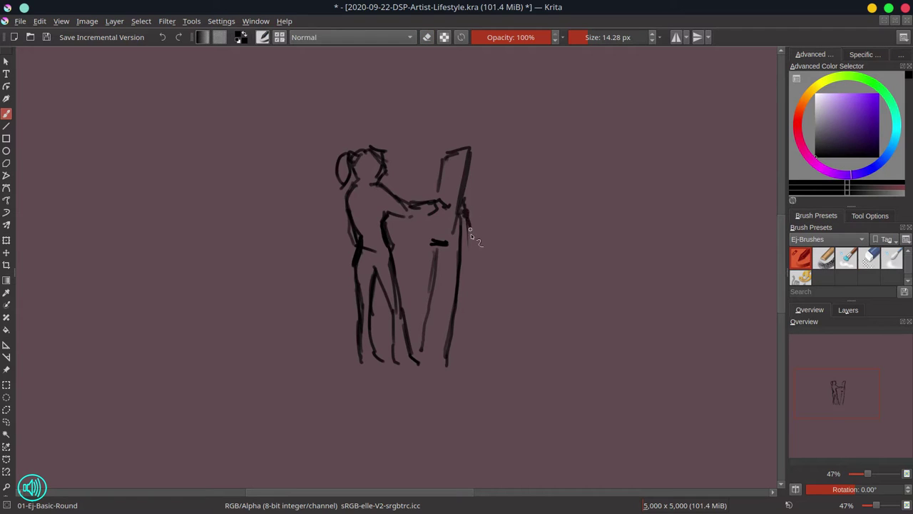
left_click_drag(487, 340, 490, 352)
- Build up the easel's ledge with a vertical support, undo the shape added at the figure's waist, and reinforce the front leg
mouse_move(432, 240)
left_mouse_down()
mouse_move(448, 241)
mouse_move(434, 214)
left_mouse_up()
left_click_drag(397, 238, 389, 244)
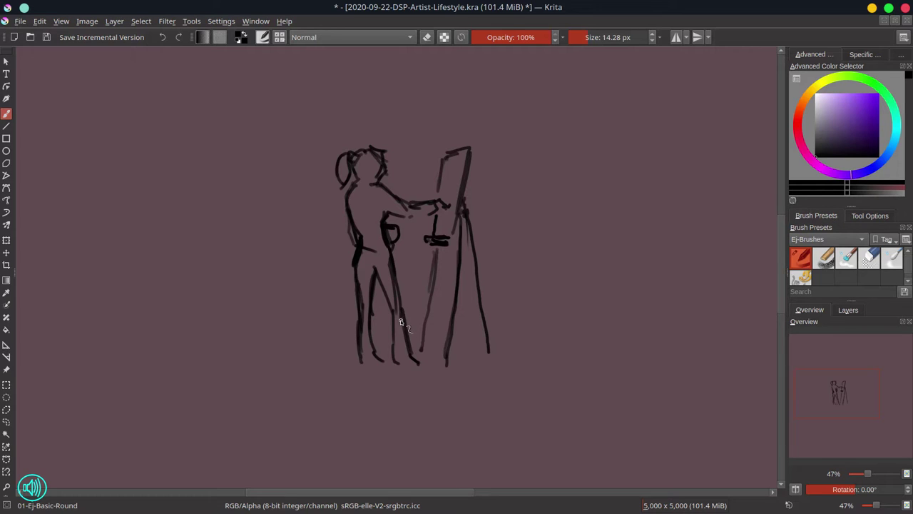
key("ctrl+z")
mouse_move(436, 253)
left_mouse_down()
mouse_move(419, 326)
mouse_move(425, 362)
left_mouse_up()
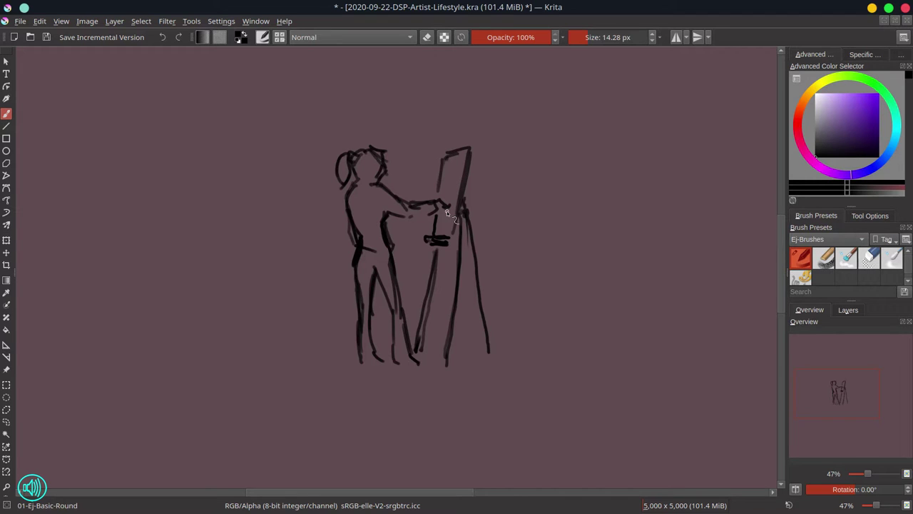
- Enlarge the figure-and-easel sketch to about three times its size and centre it on the canvas with the Transform tool
scroll(440, 240, "down", 4)
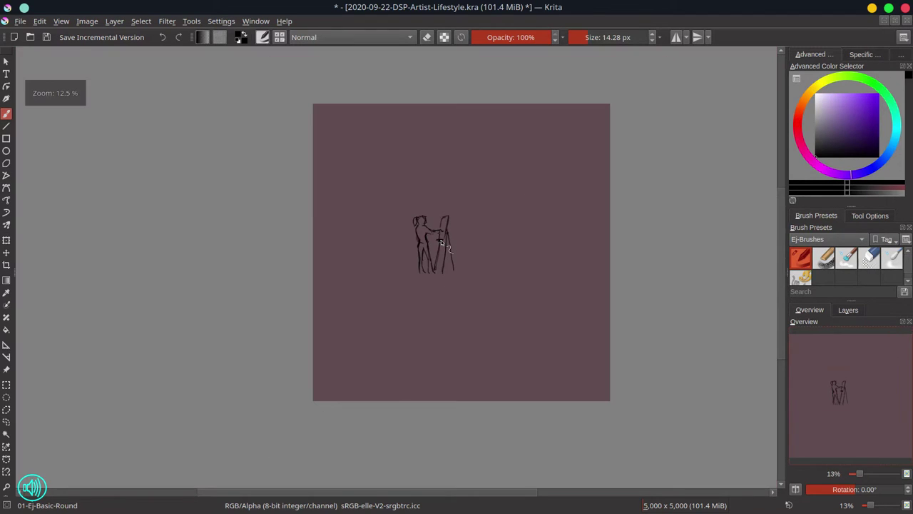
left_click(5, 242)
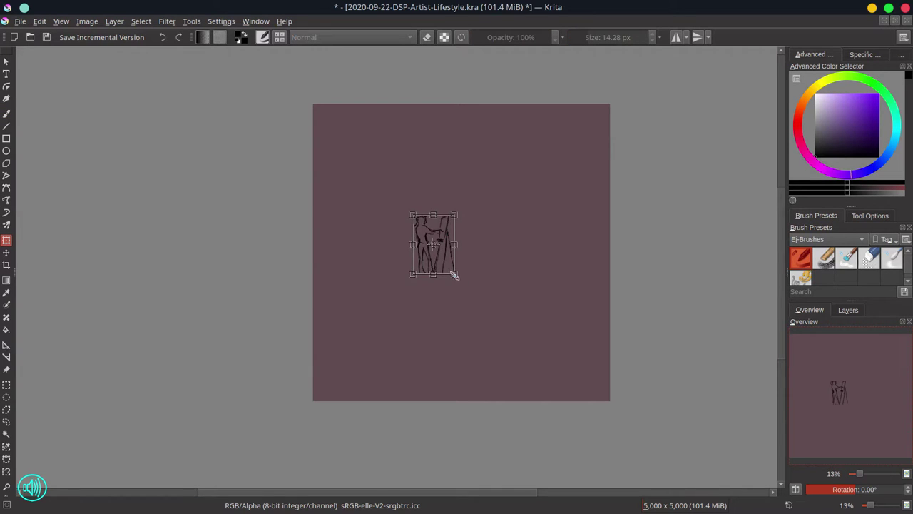
mouse_move(454, 275)
left_mouse_down()
mouse_move(511, 366)
mouse_move(509, 350)
left_mouse_up()
left_click_drag(495, 312, 499, 275)
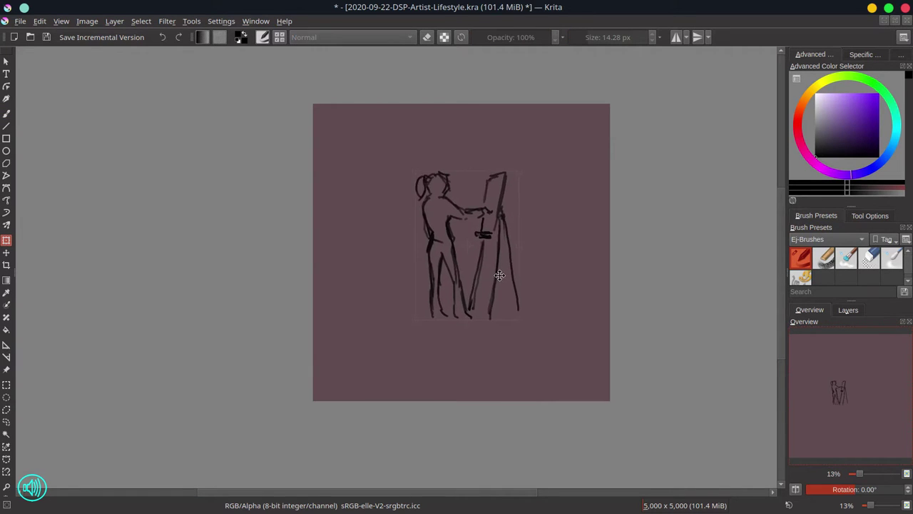
left_click_drag(517, 316, 535, 346)
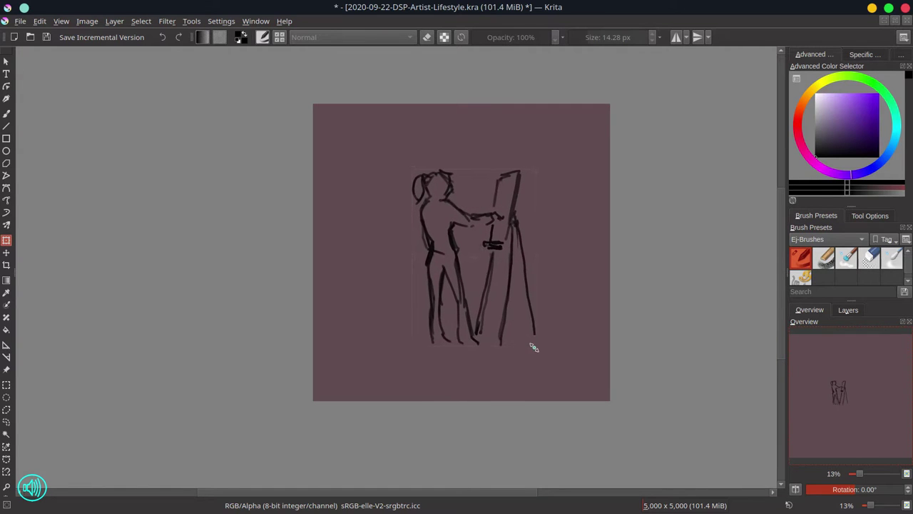
left_click_drag(510, 306, 501, 295)
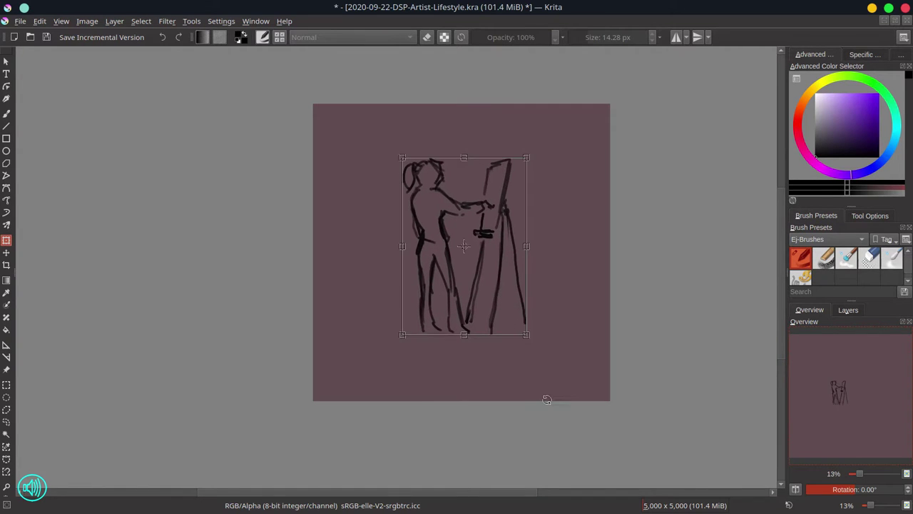
key("Return")
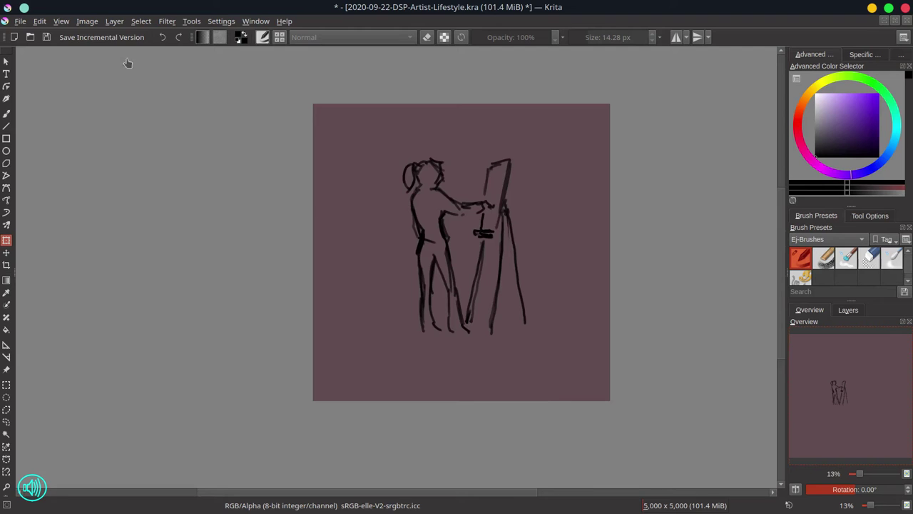
- Resize the canvas to a width of 3200 px, keeping the height at 5000 px and the sketch centred
left_click(86, 21)
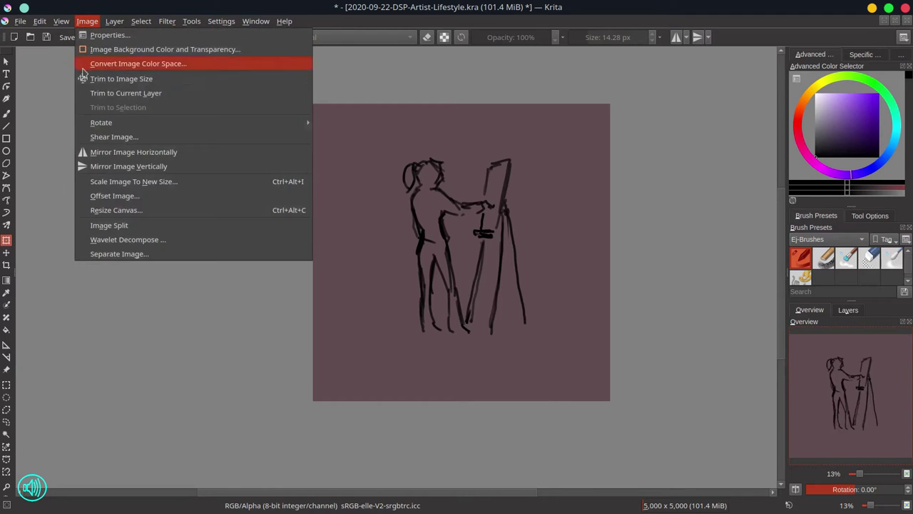
left_click(114, 205)
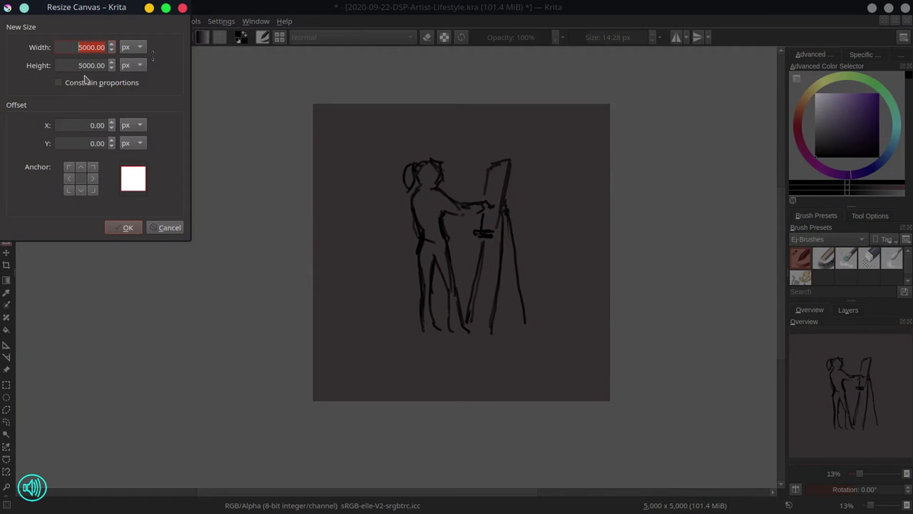
type("3")
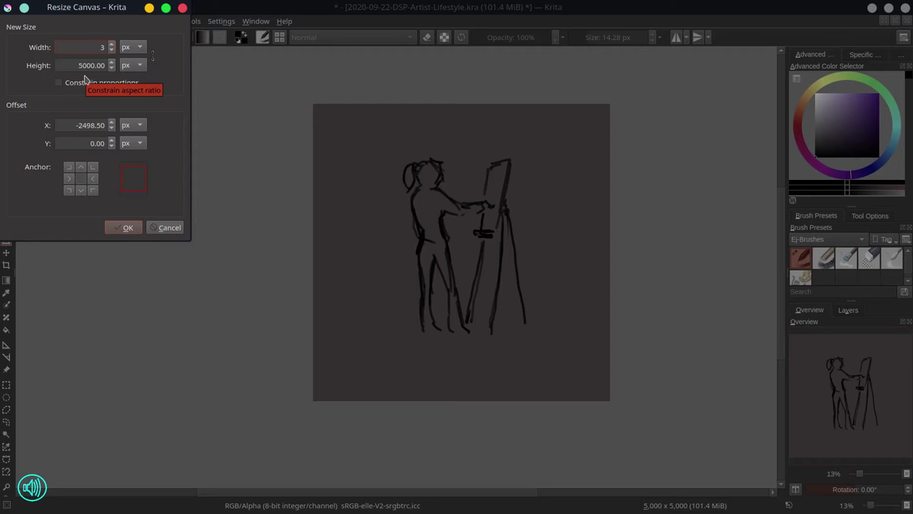
type("200")
key("Return")
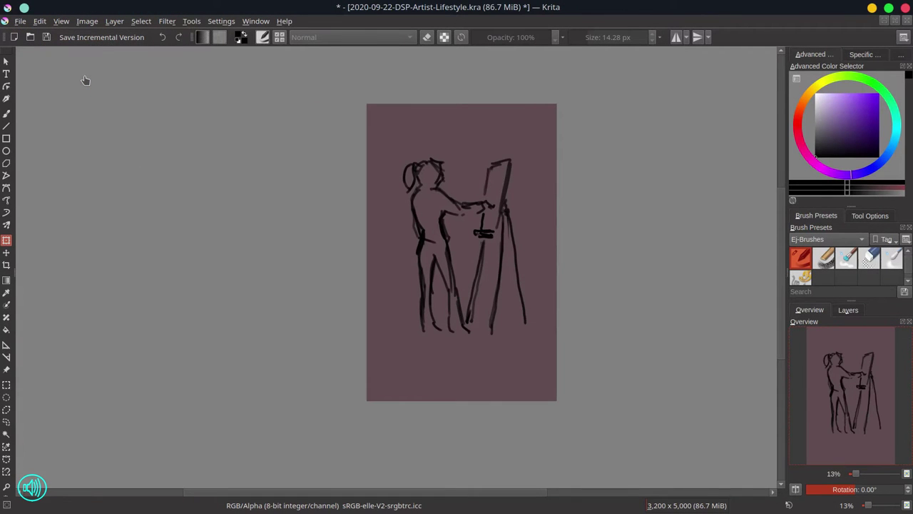
- Scale the figure-and-easel sketch down slightly with the Transform tool and re-centre it horizontally on the canvas
left_click(467, 258)
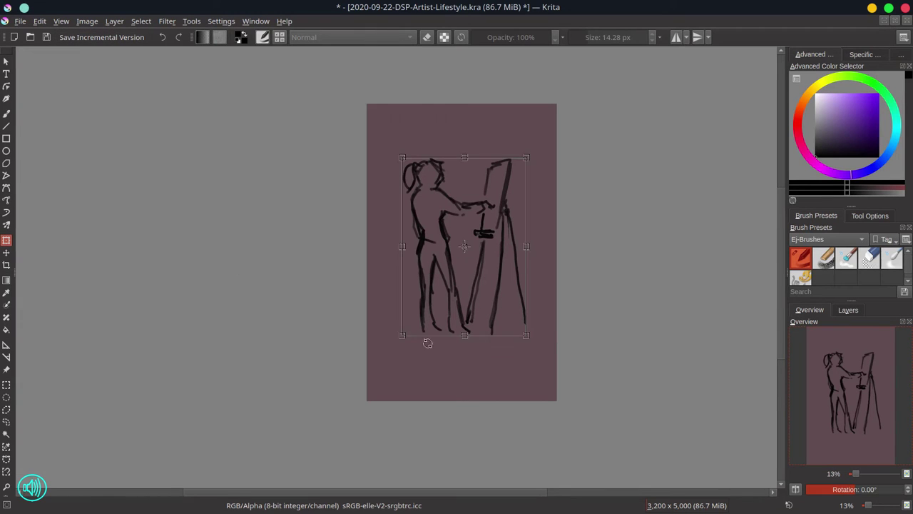
left_click_drag(403, 333, 430, 314)
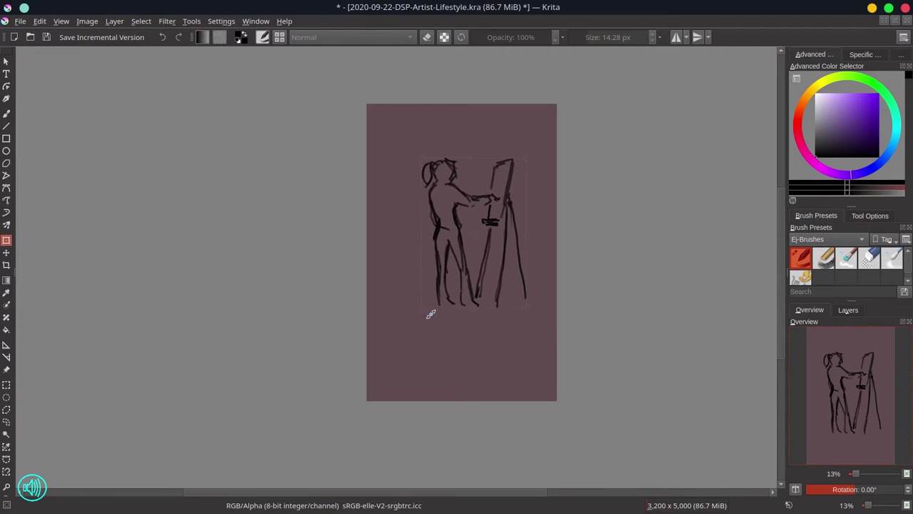
left_click_drag(495, 264, 485, 268)
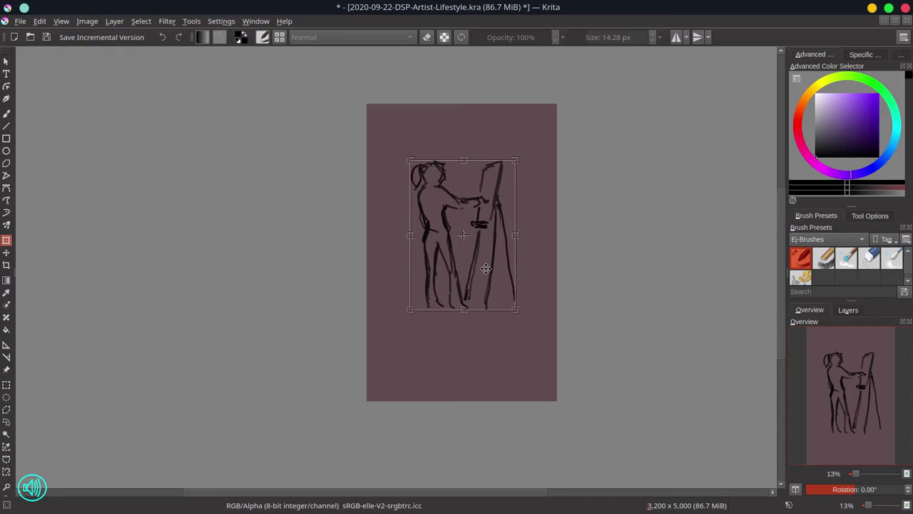
key("Return")
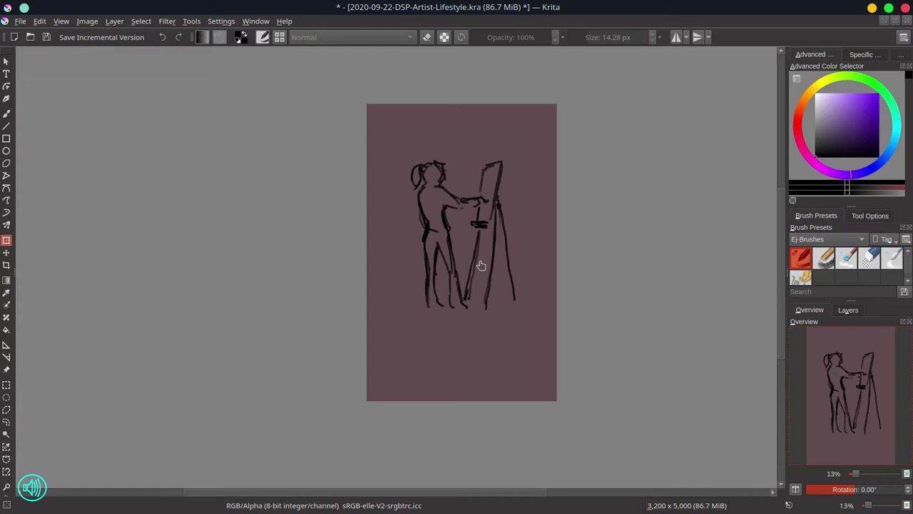
- Duplicate Layer 1 twice and merge the three sketch layers into one to darken the lines
left_click(848, 310)
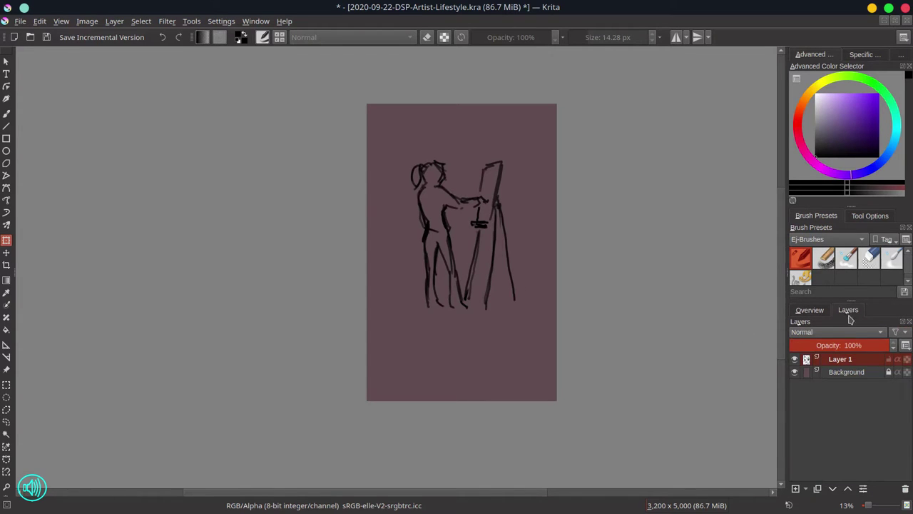
right_click(844, 359)
left_click(810, 164)
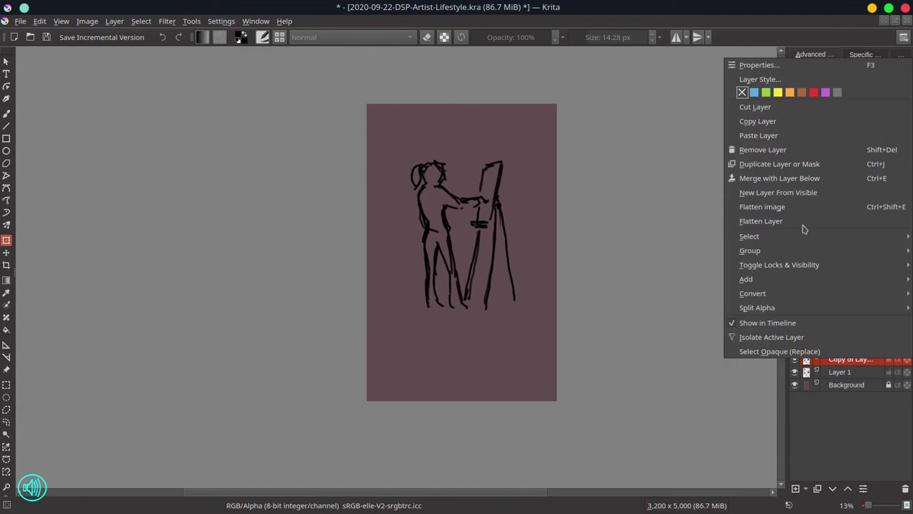
left_click(779, 163)
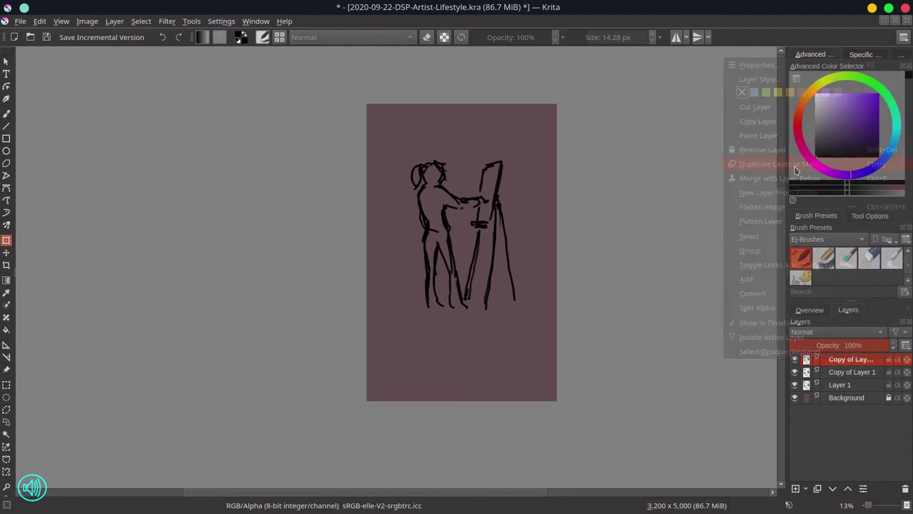
left_click(856, 386, "shift")
right_click(856, 386)
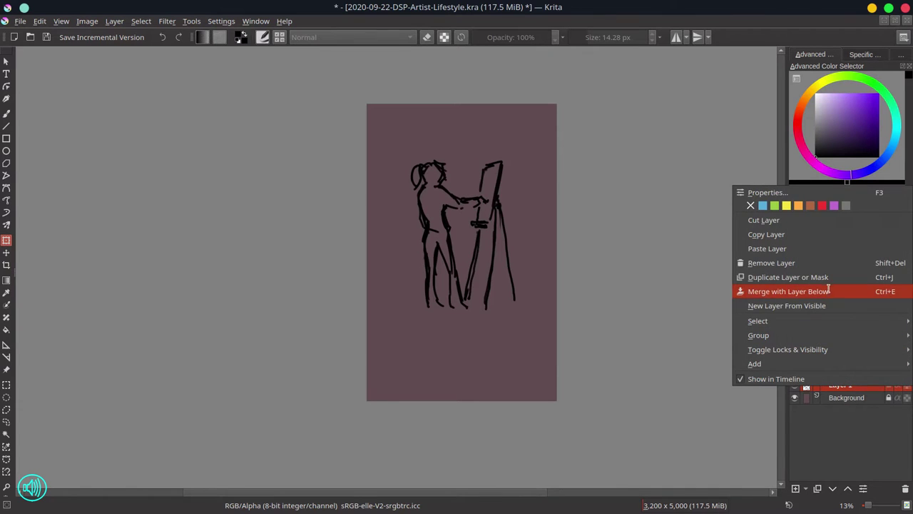
left_click(830, 292)
- Duplicate the merged sketch layer, hide and lock the copy as a backup, and make the Background layer active
right_click(851, 362)
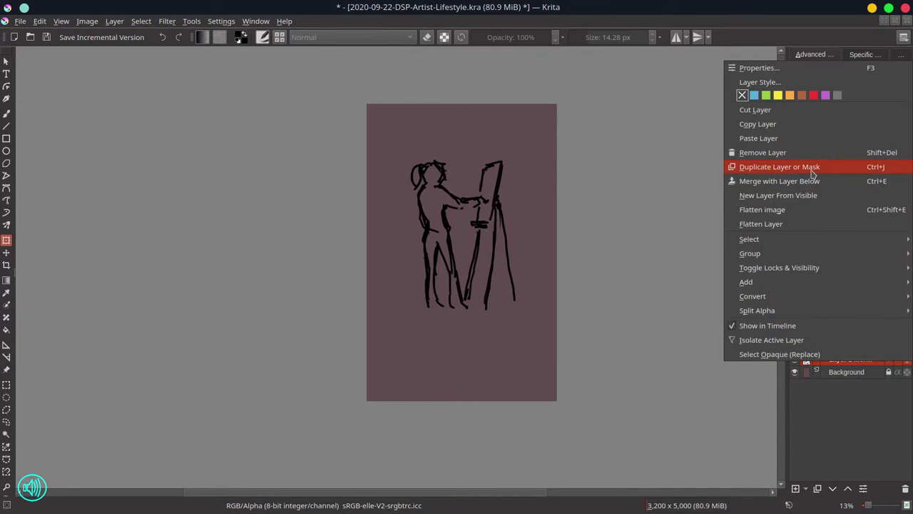
left_click(778, 168)
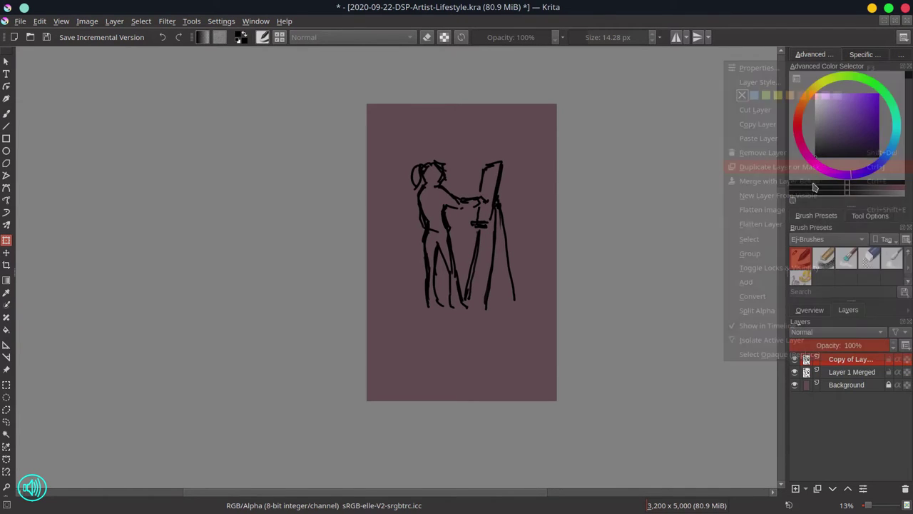
left_click(795, 360)
left_click(867, 385)
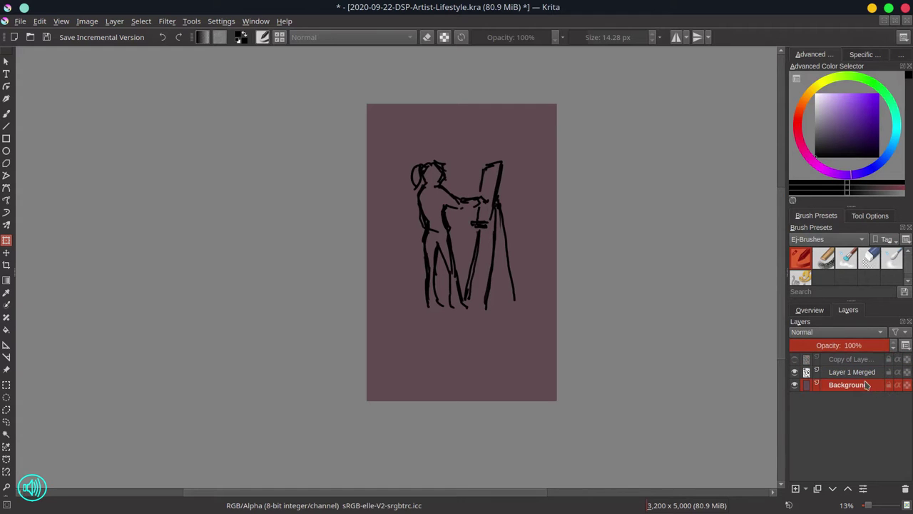
- Mirror the canvas view horizontally and make the merged sketch layer active
left_click(808, 309)
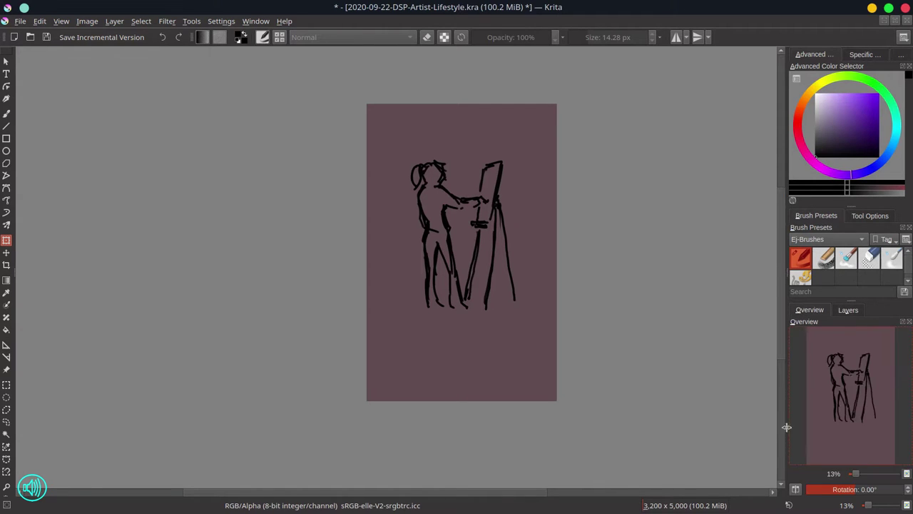
left_click(795, 490)
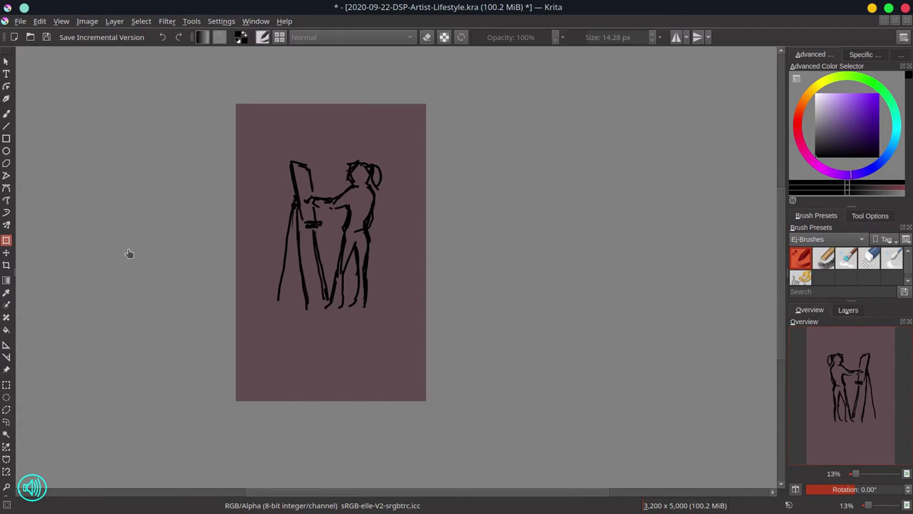
left_click(343, 232)
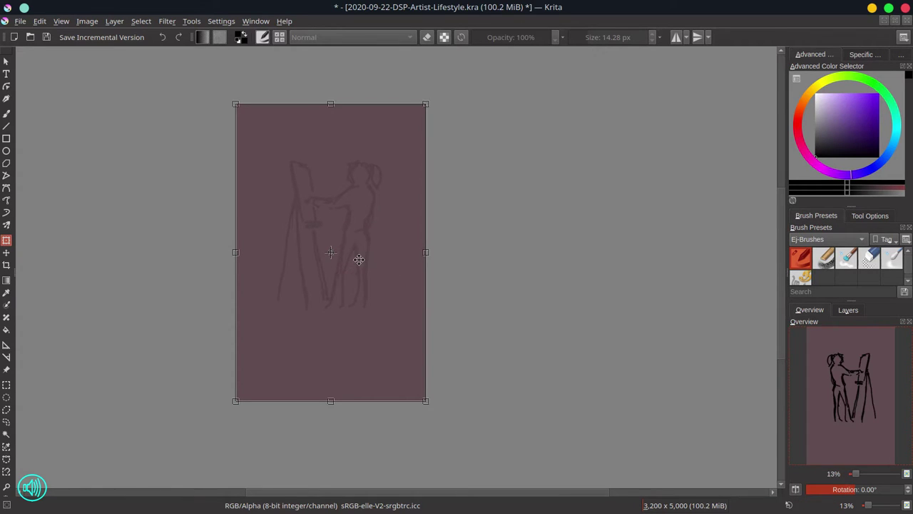
key("Return")
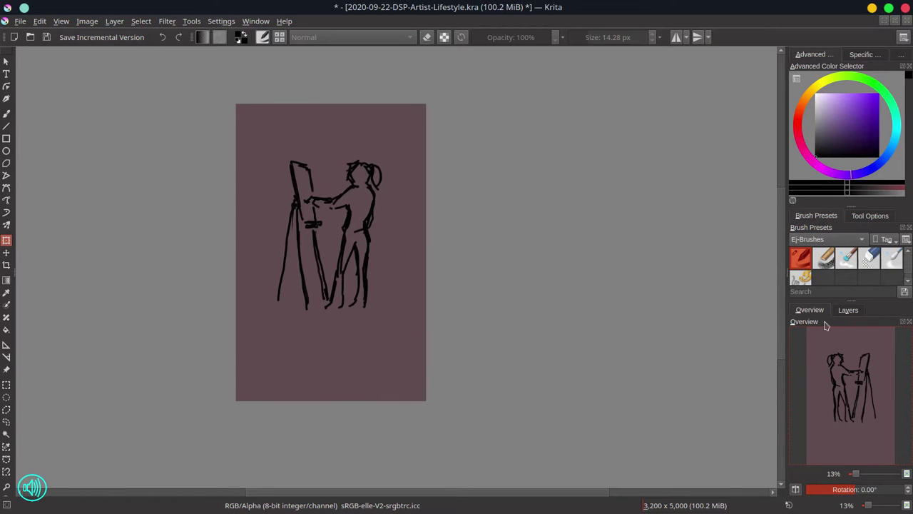
left_click(843, 314)
left_click(849, 371)
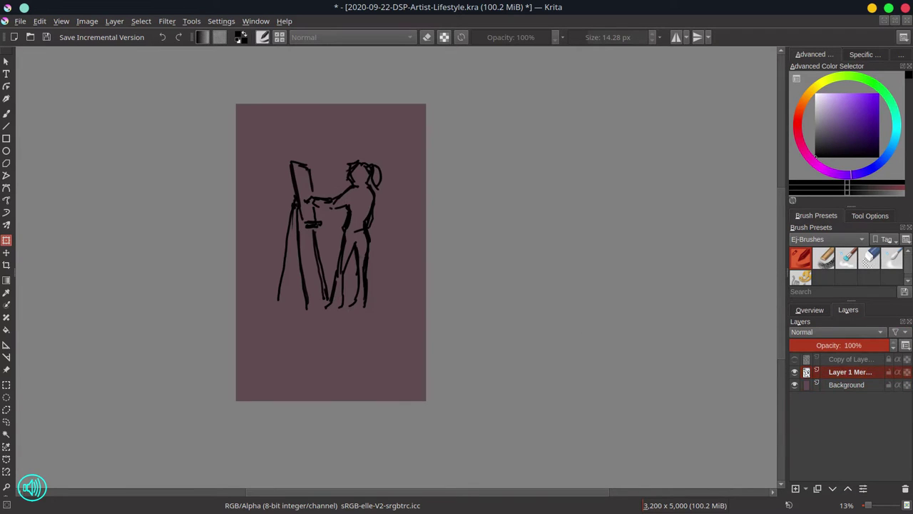
- Try rotating the whole sketch slightly with the Transform tool, and undo the rotation
left_click_drag(411, 275, 413, 274)
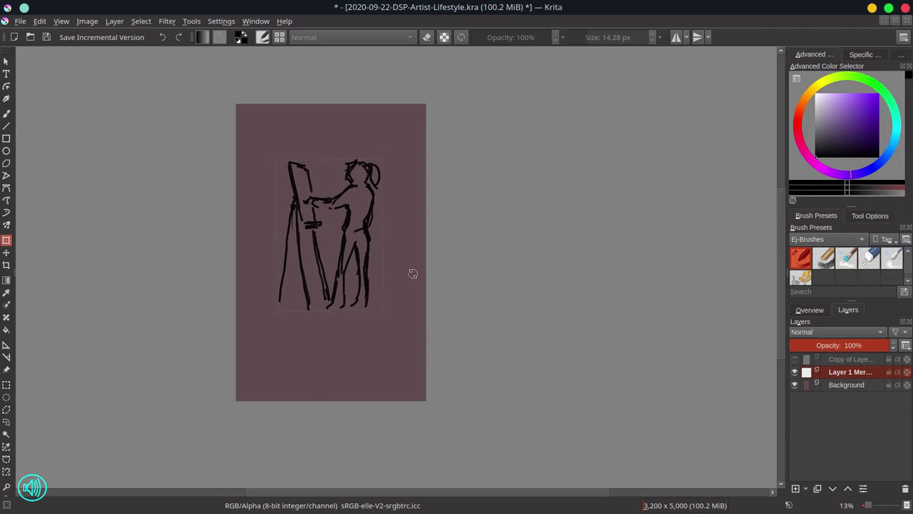
key("ctrl+z")
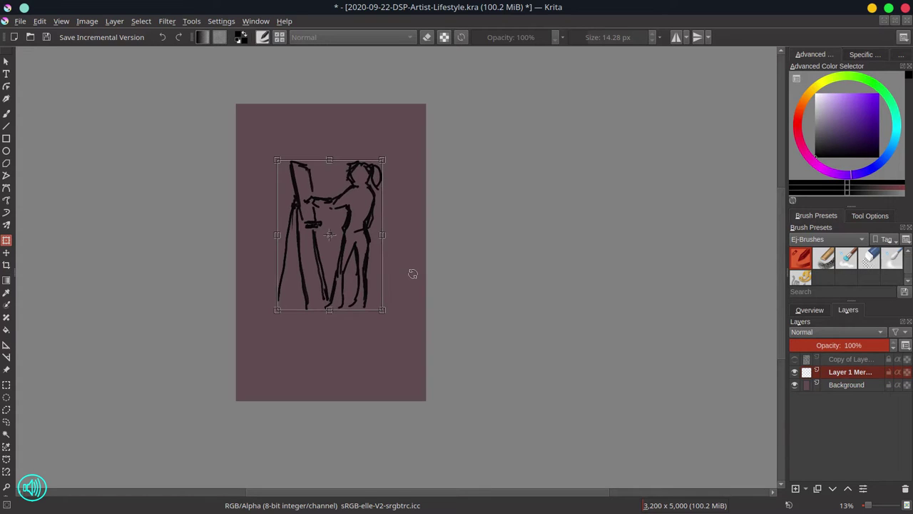
key("Return")
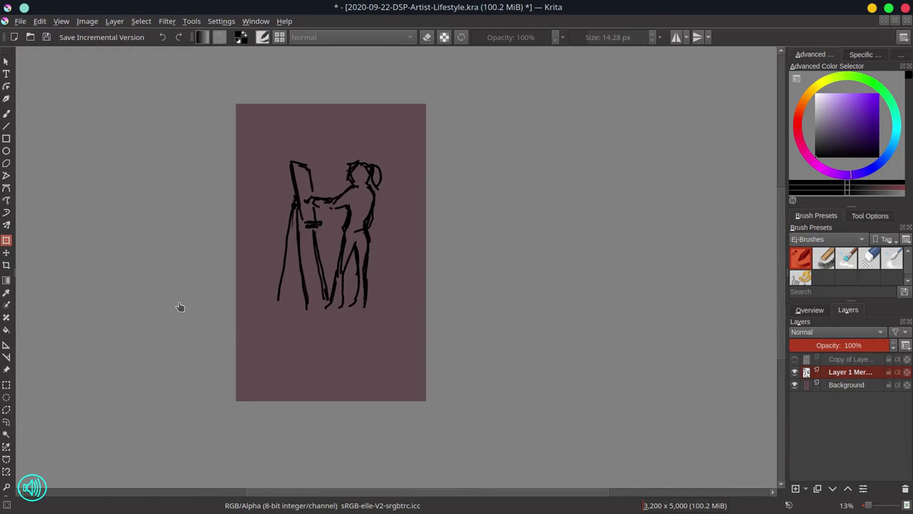
- Select the figure's legs with rectangular selections, rotate them slightly counter-clockwise and realign them under the hips, clearing the selection when done
left_click(6, 384)
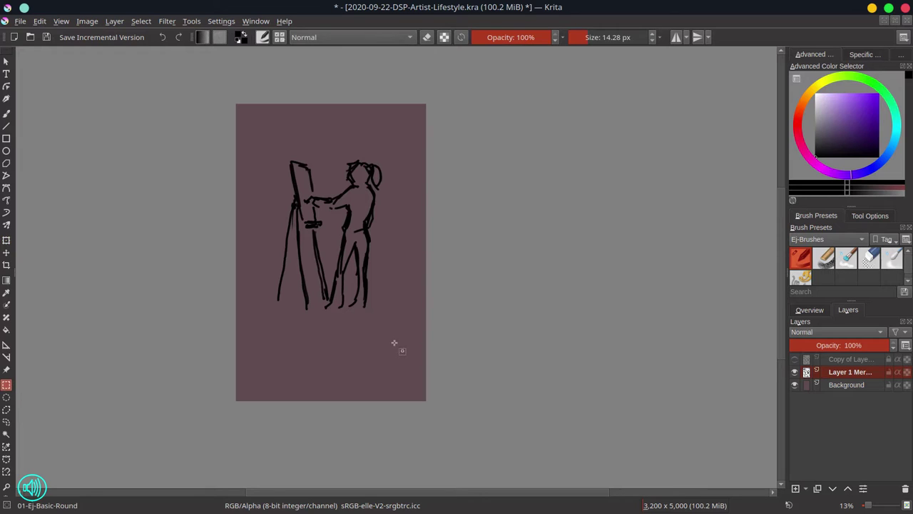
left_click_drag(399, 343, 329, 232)
left_click_drag(364, 368, 320, 299)
left_click(6, 240)
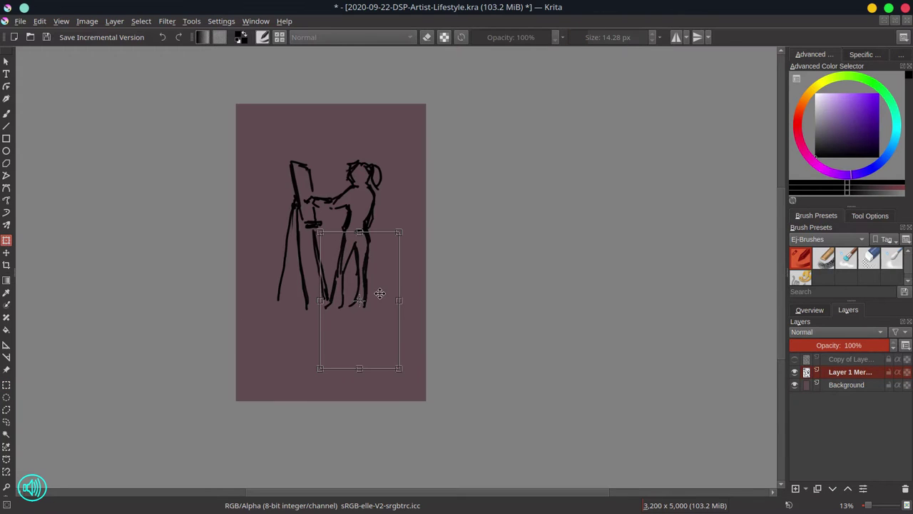
left_click_drag(412, 375, 418, 369)
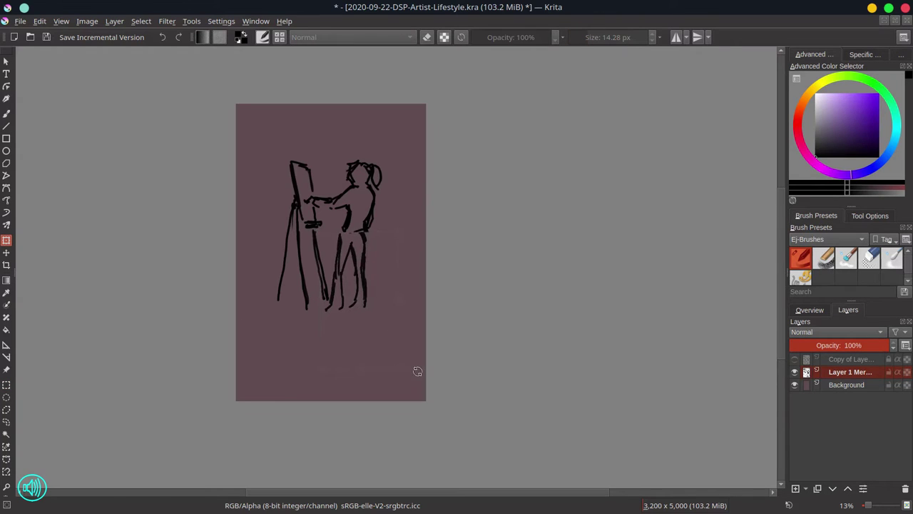
left_click_drag(379, 318, 381, 318)
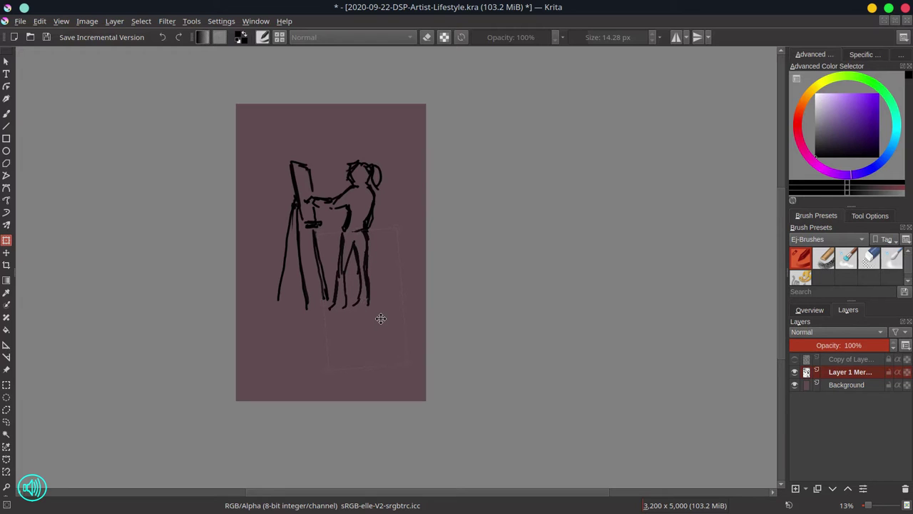
key("Return")
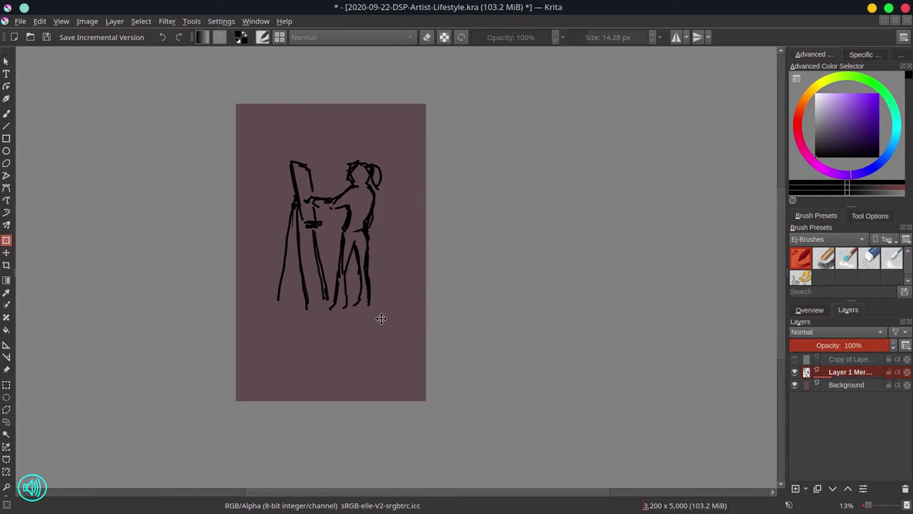
left_click(140, 21)
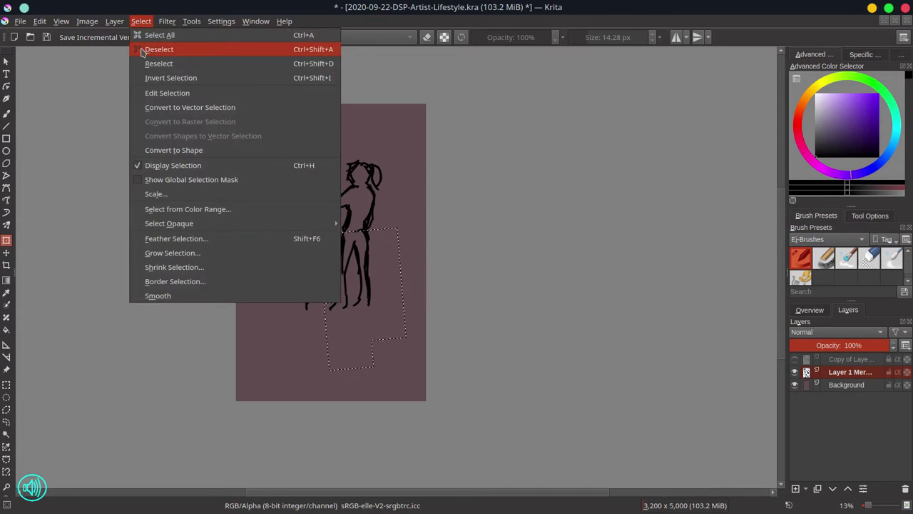
left_click(153, 51)
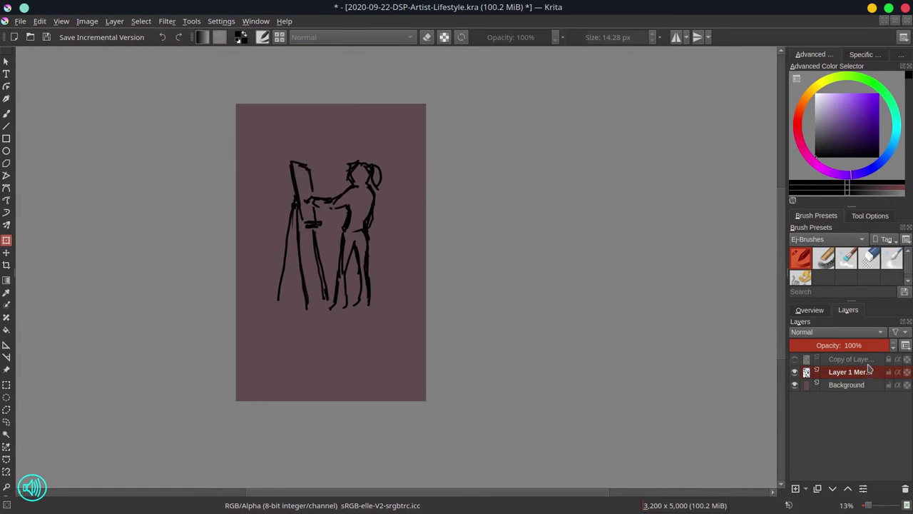
- Replace the old backup layer with a hidden, locked duplicate of the merged sketch layer, and make the Background layer active
left_click(890, 359)
key("shift+Delete")
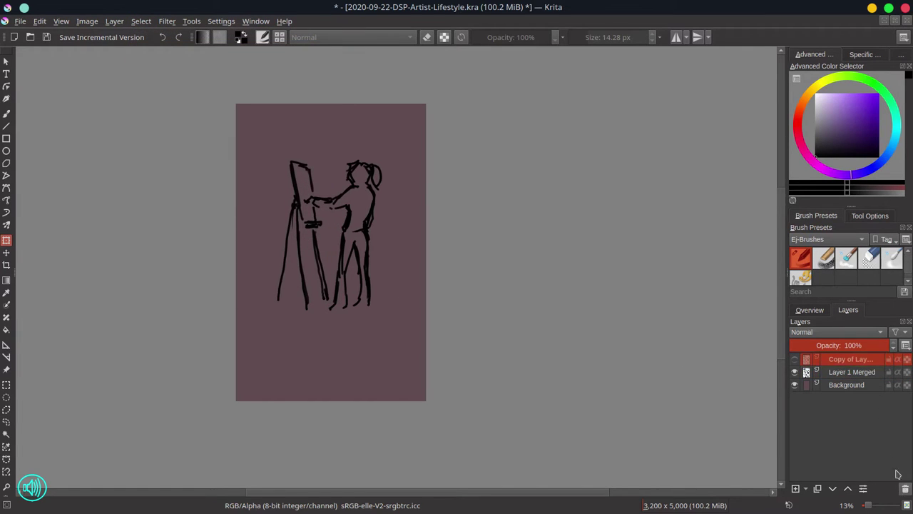
right_click(854, 362)
left_click(774, 174)
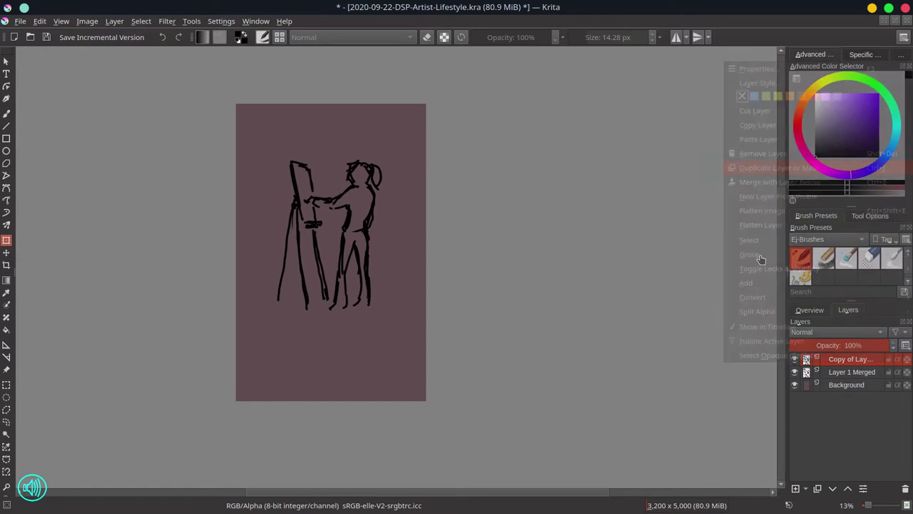
left_click(794, 361)
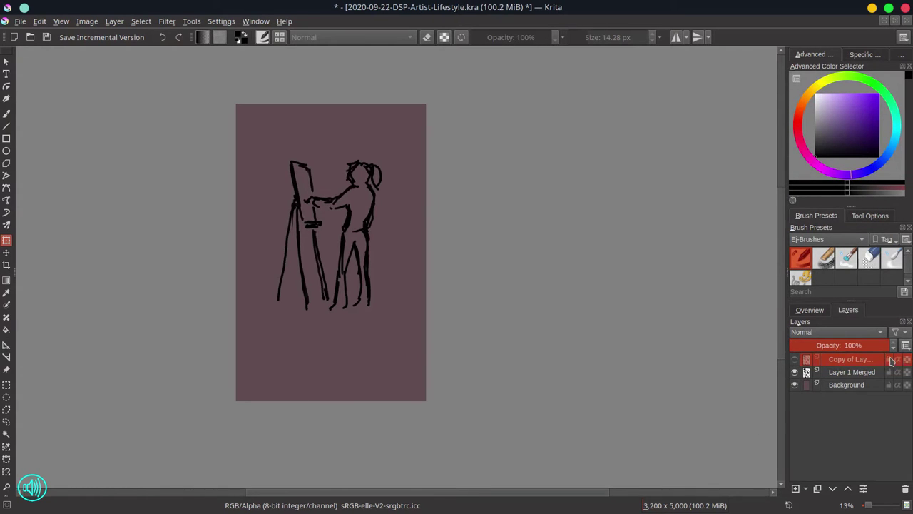
left_click(869, 385)
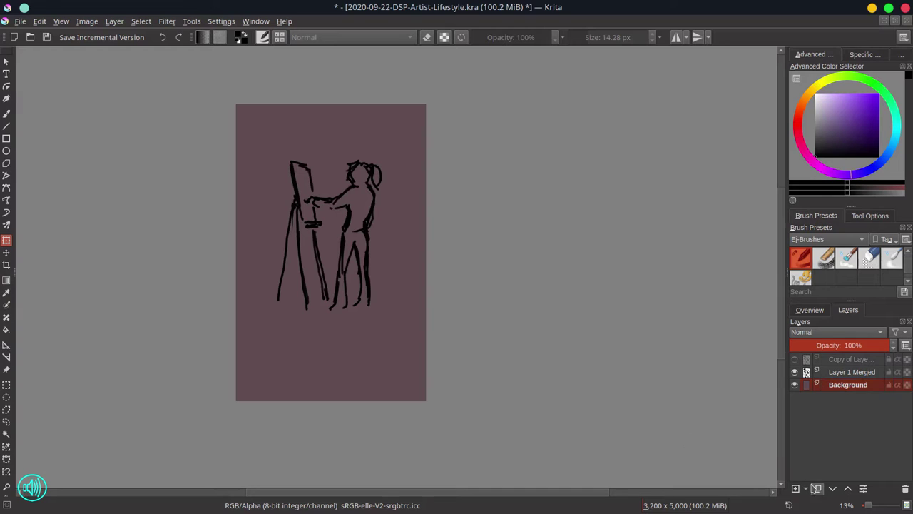
- Compare the sketch in normal and mirrored view, save the document, and bring the layer list back up
left_click(811, 311)
left_click(795, 491)
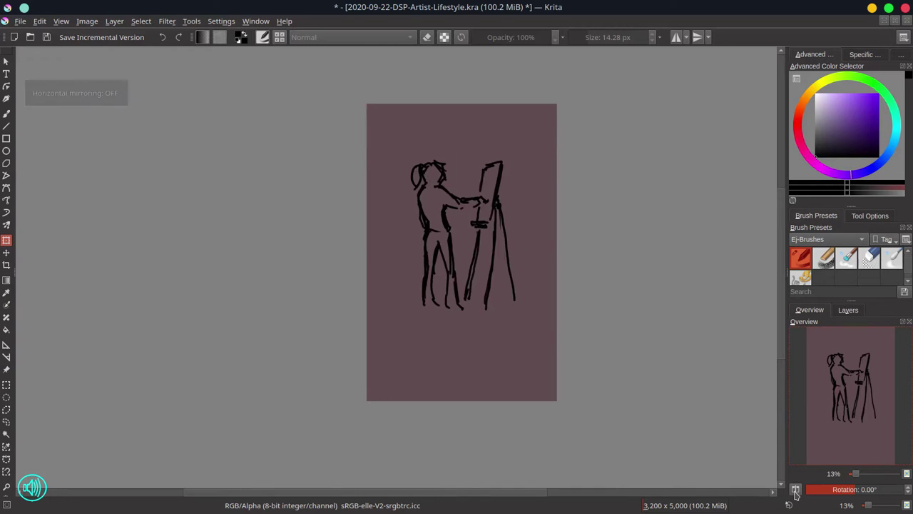
left_click(794, 491)
left_click(795, 491)
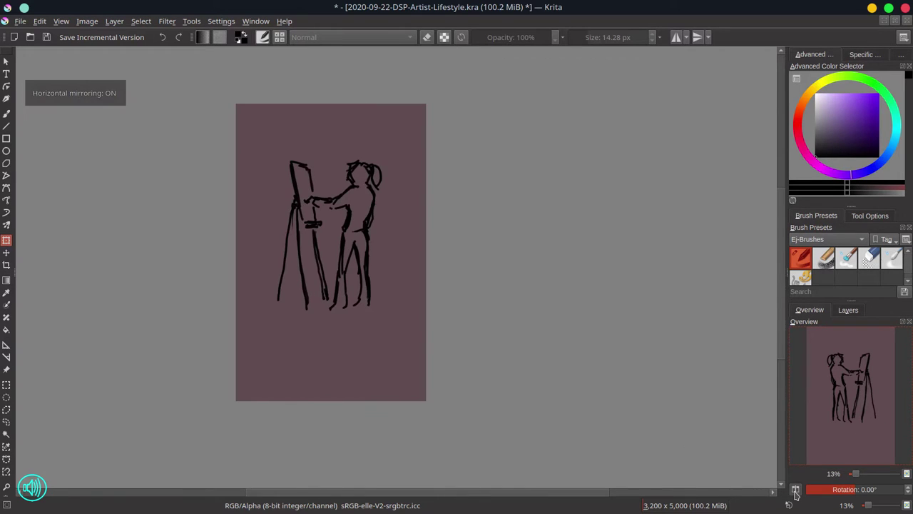
left_click(795, 491)
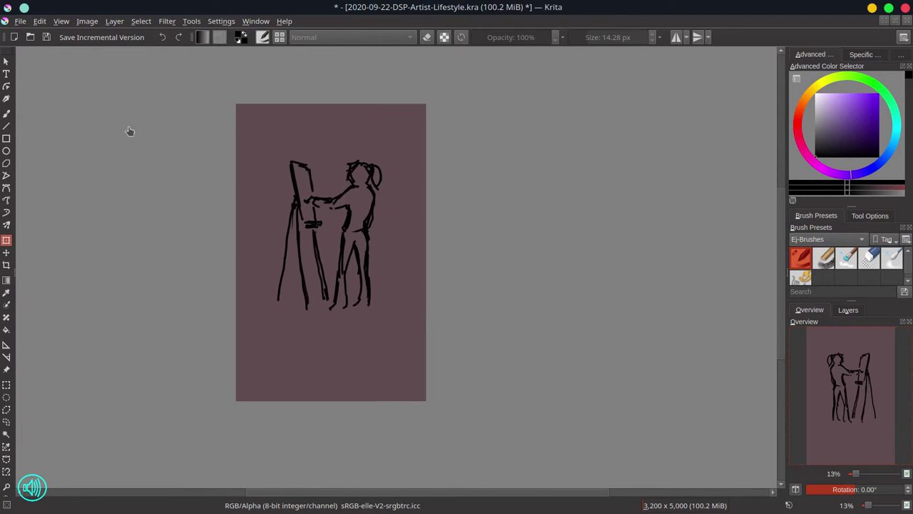
key("ctrl+s")
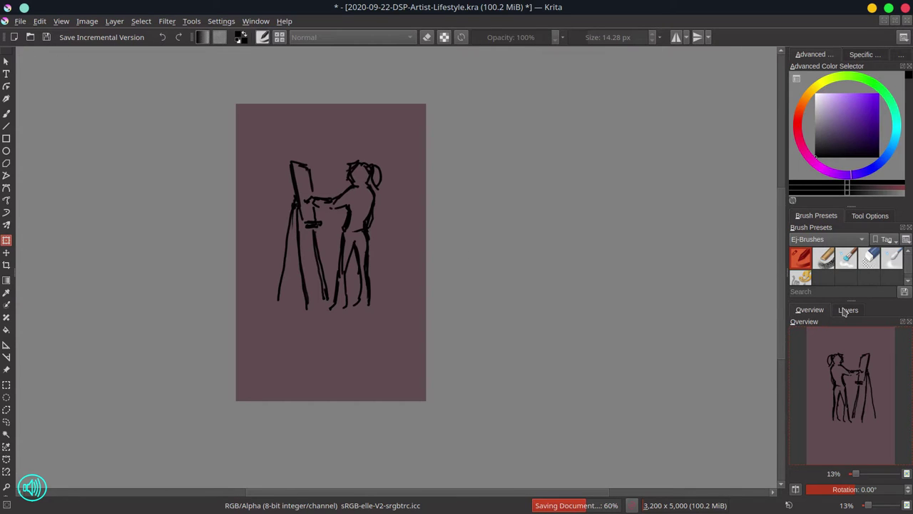
left_click(849, 310)
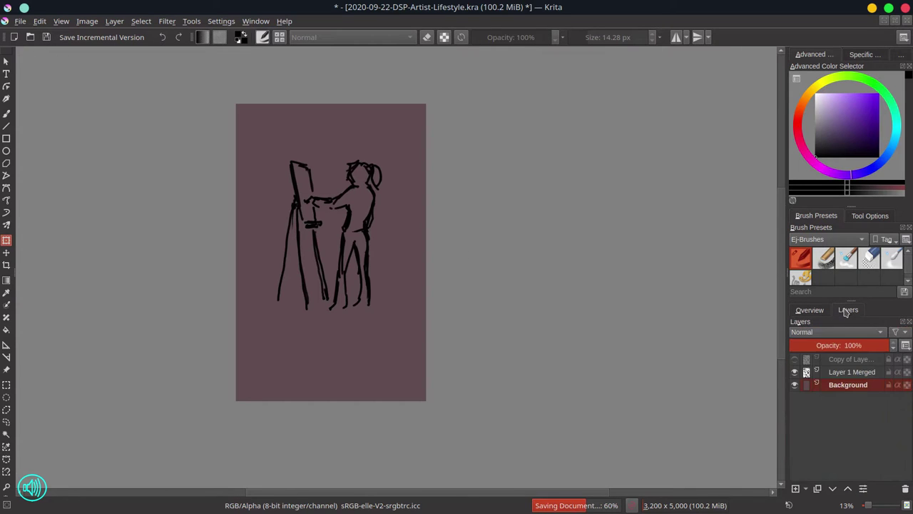
- Choose the "GPS Nature random greens" gradient as the active gradient
left_click(203, 38)
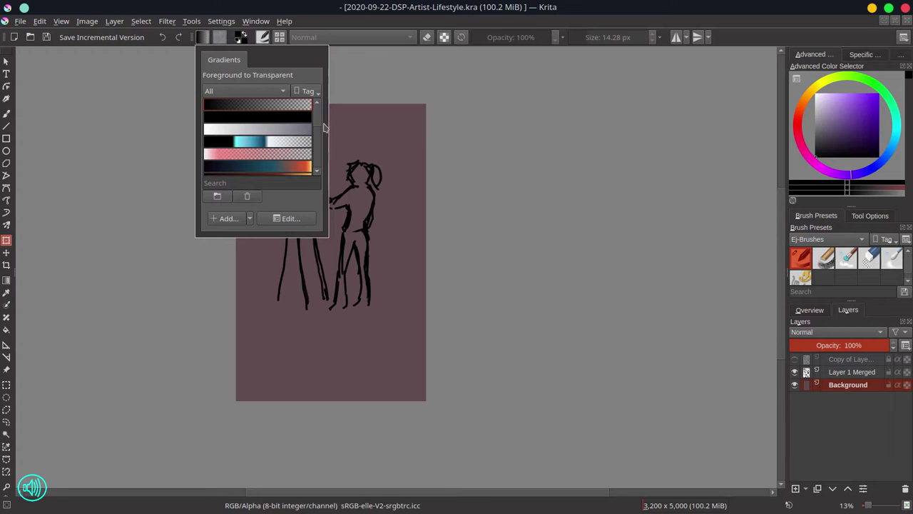
scroll(314, 135, "down", 5)
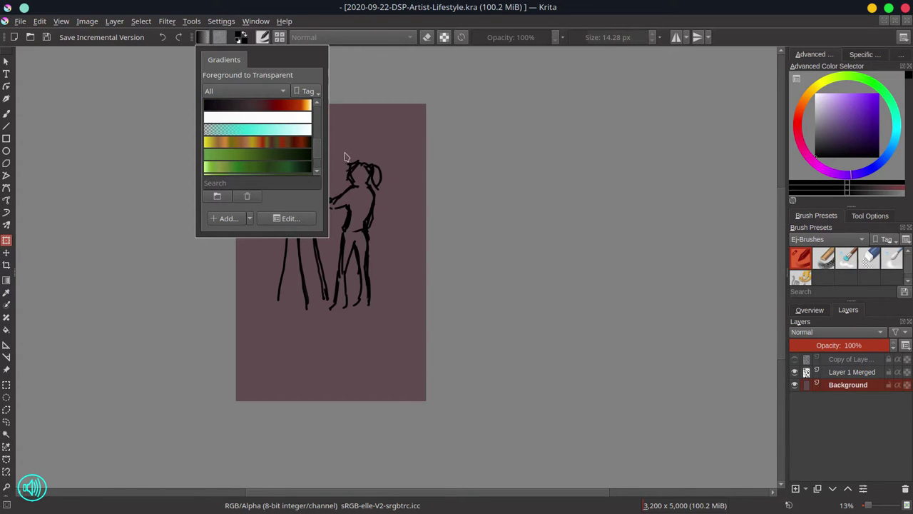
left_click_drag(318, 151, 321, 166)
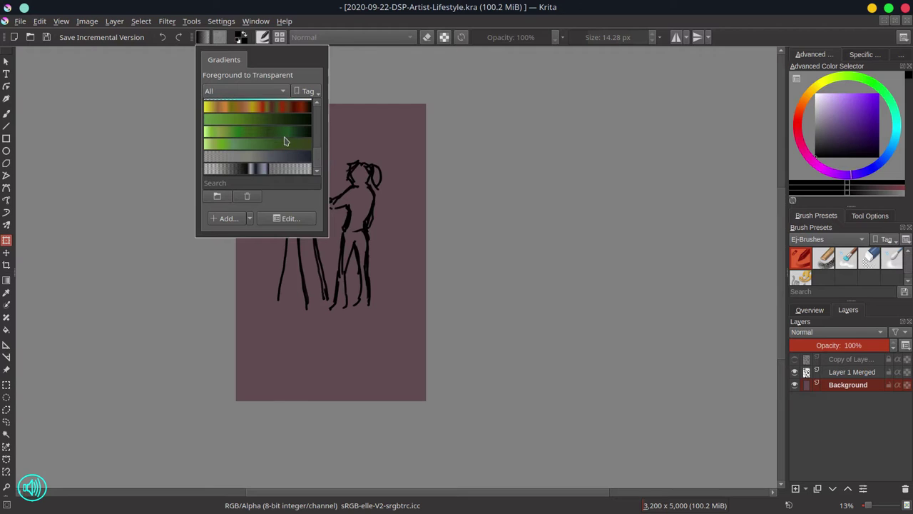
left_click(281, 132)
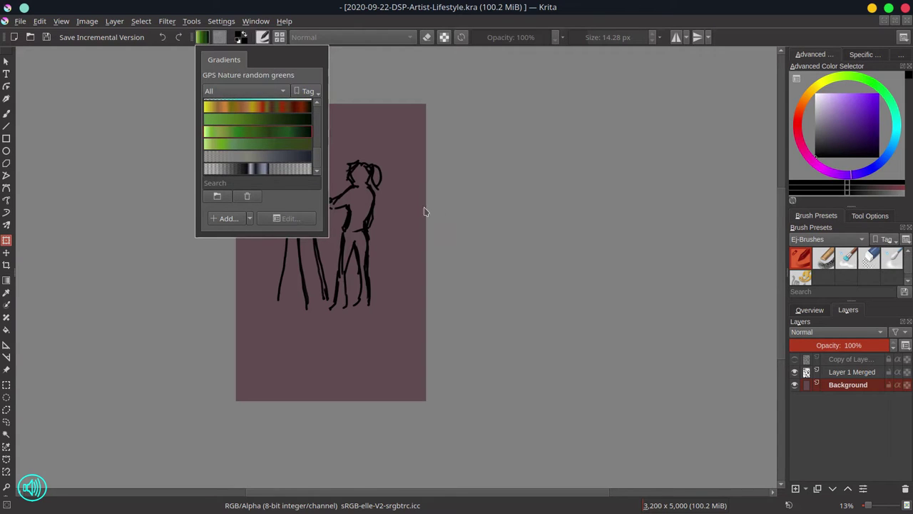
left_click(202, 39)
- Fill the Background layer with a Radial gradient centred beside the figure's ponytail, discarding the first attempt centred between the easel and legs
left_click(870, 216)
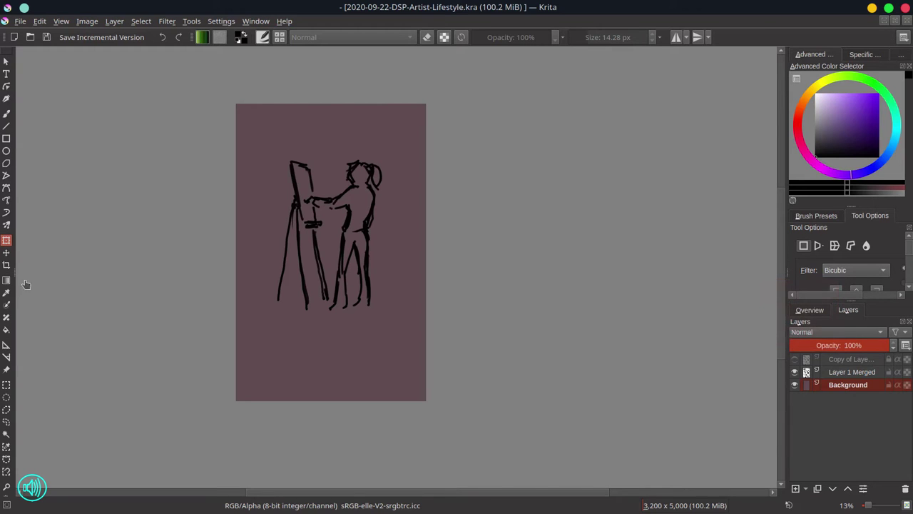
left_click(7, 281)
left_click(865, 248)
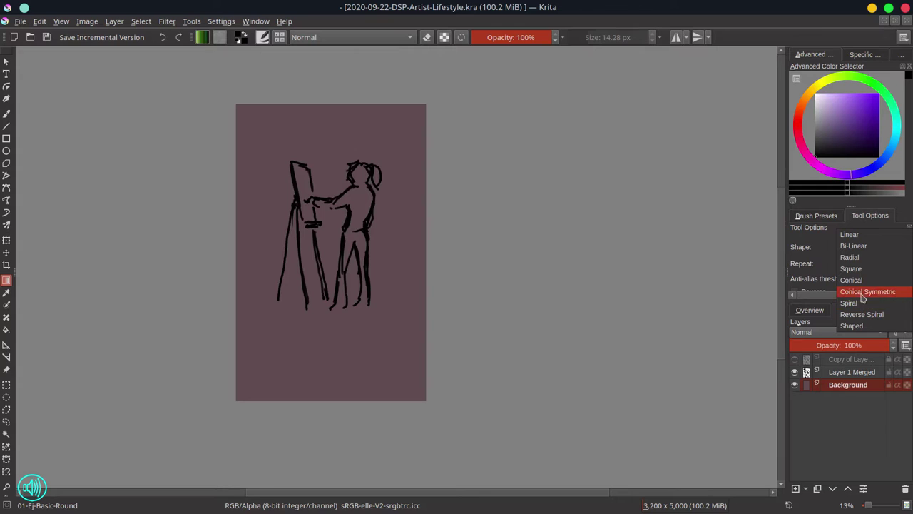
left_click(860, 258)
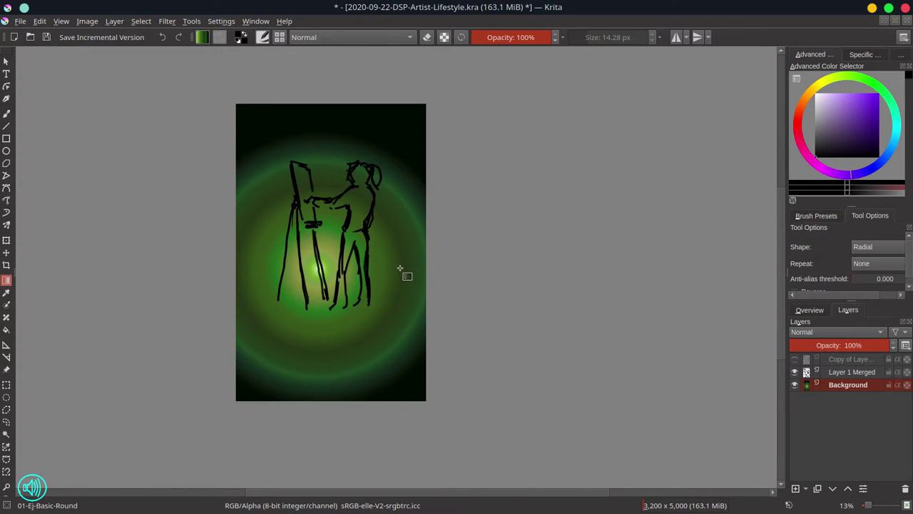
key("ctrl+z")
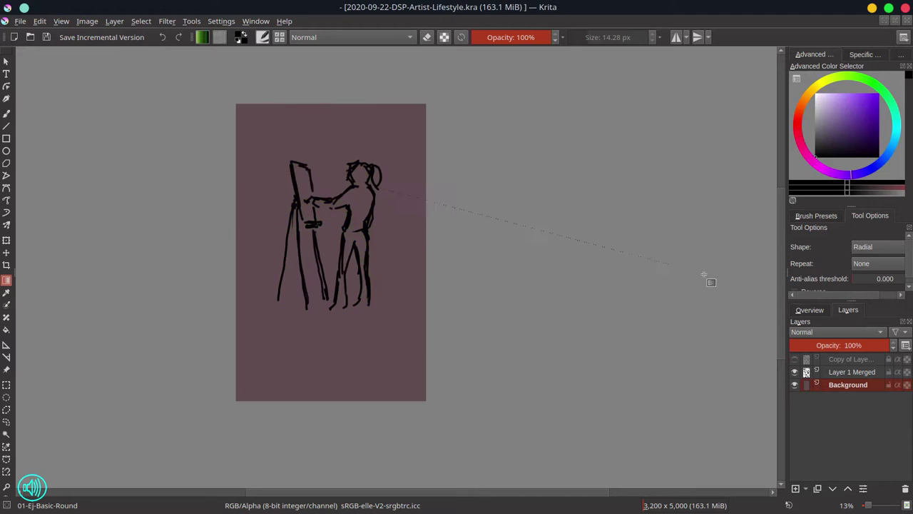
key("ctrl+shift+z")
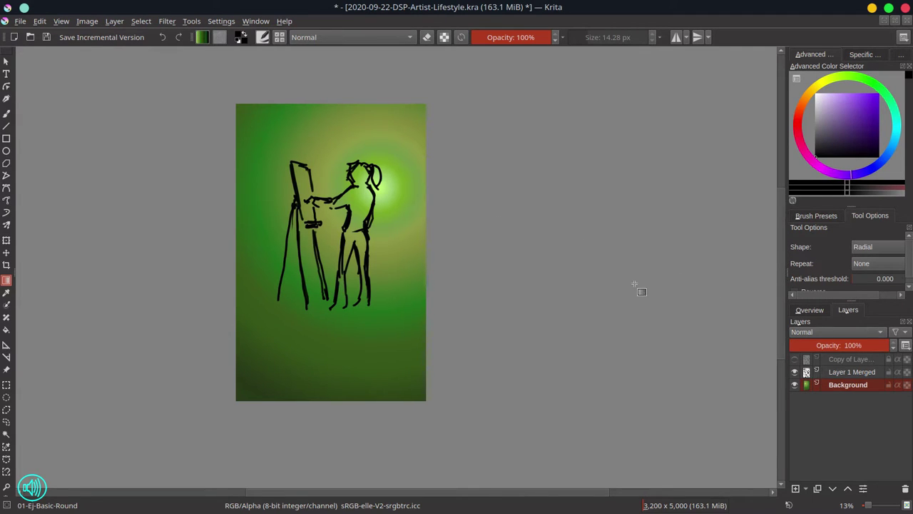
- Load the 0_CPC11 palette and pick its darkest swatch, Color 1, as the painting colour
left_click(903, 57)
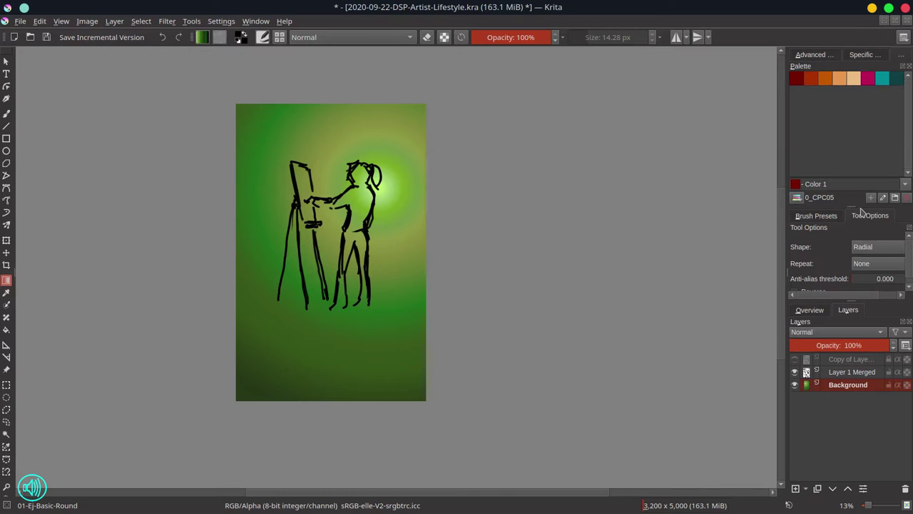
left_click(796, 198)
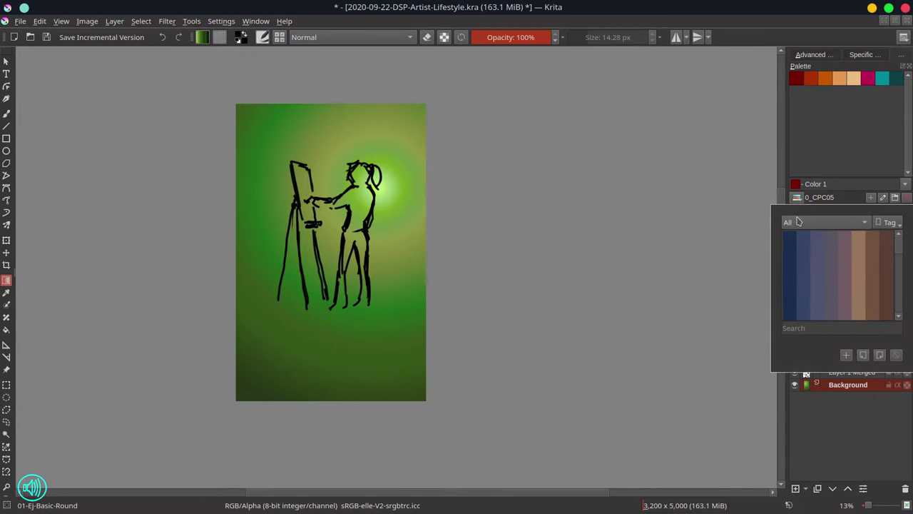
scroll(824, 262, "down", 1)
scroll(824, 261, "up", 1)
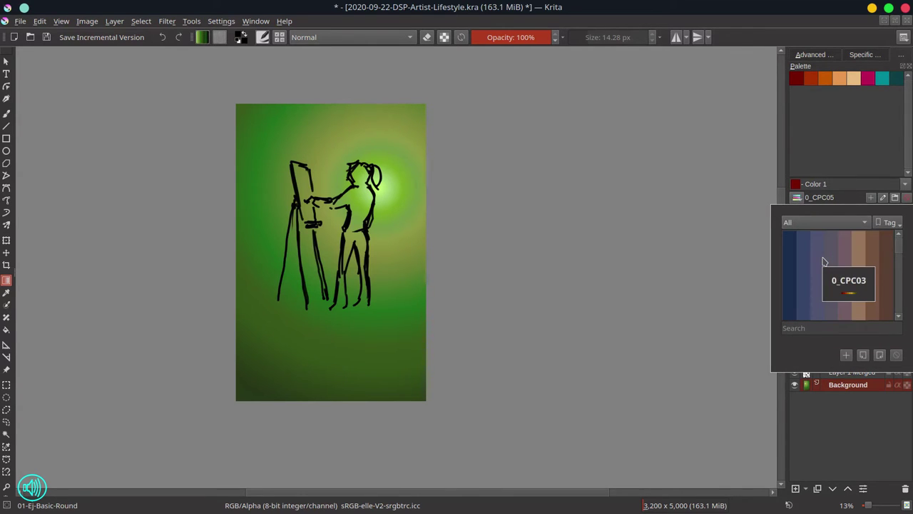
scroll(824, 261, "down", 3)
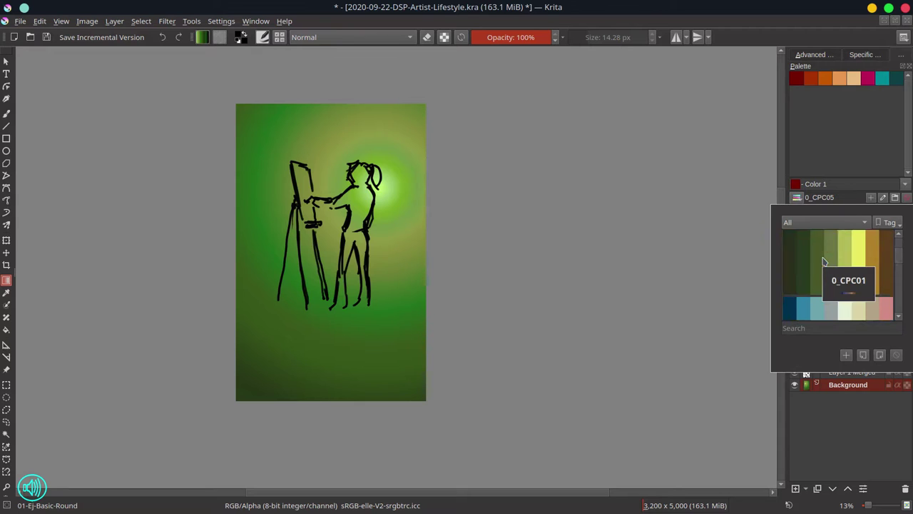
scroll(899, 295, "down", 3)
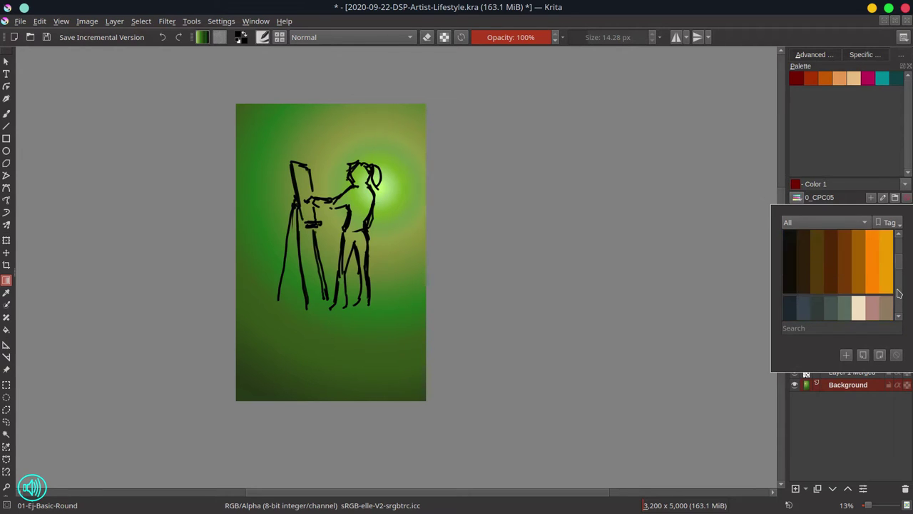
scroll(899, 294, "up", 1)
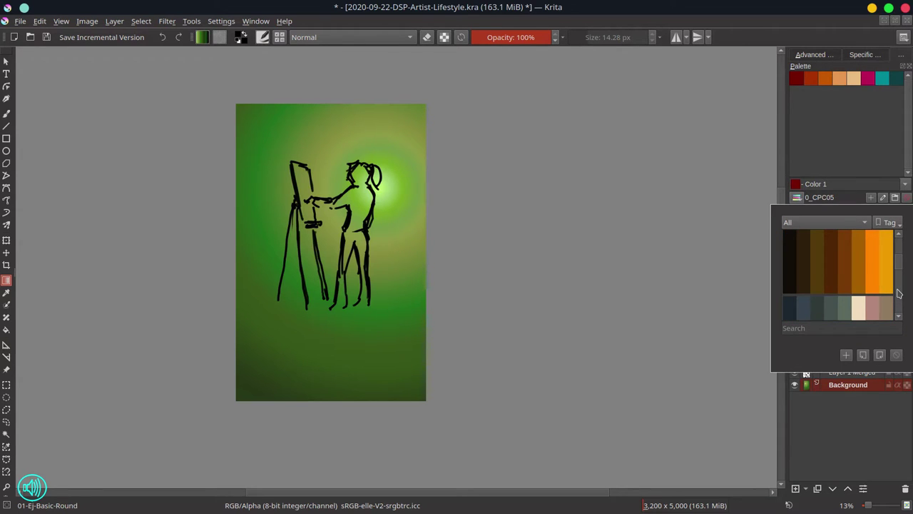
left_click(843, 270)
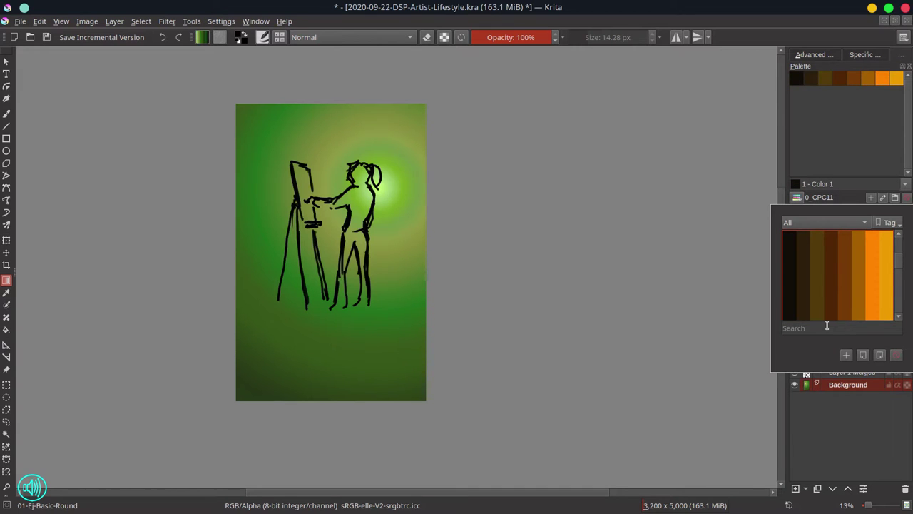
left_click(798, 85)
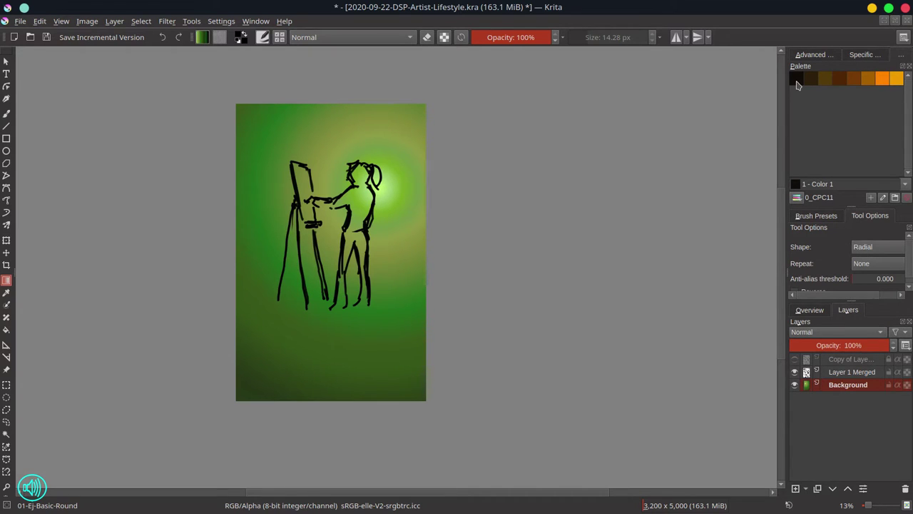
left_click(809, 57)
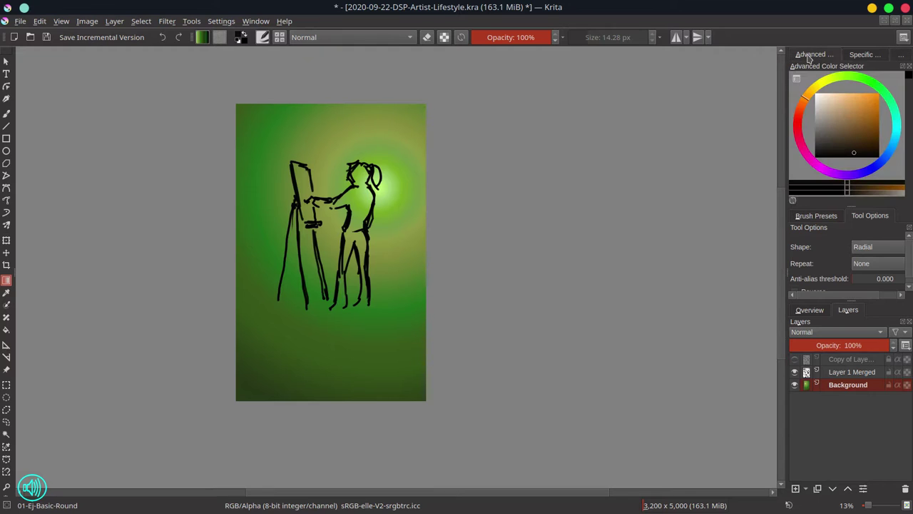
left_click(903, 56)
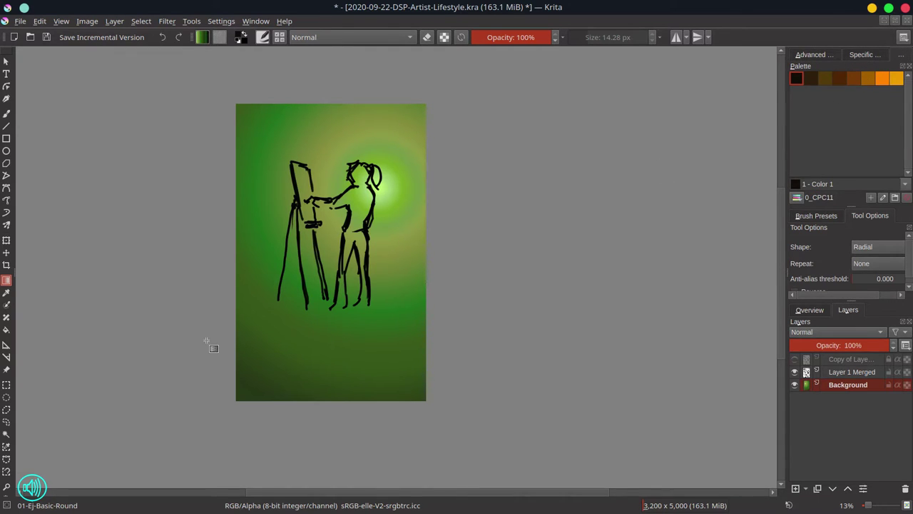
- Activate the Freehand Brush with the 06-Ej-Shapes-Mecha preset and bring up the canvas overview
left_click(7, 114)
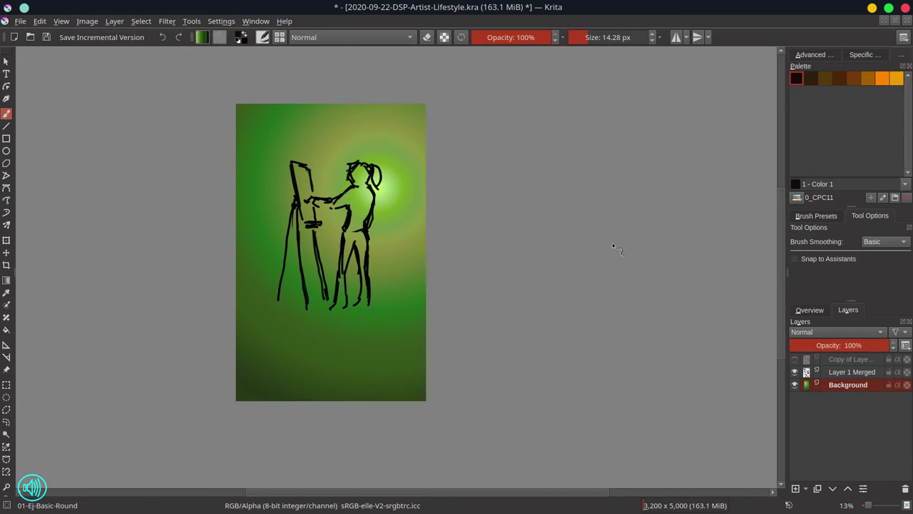
left_click(816, 312)
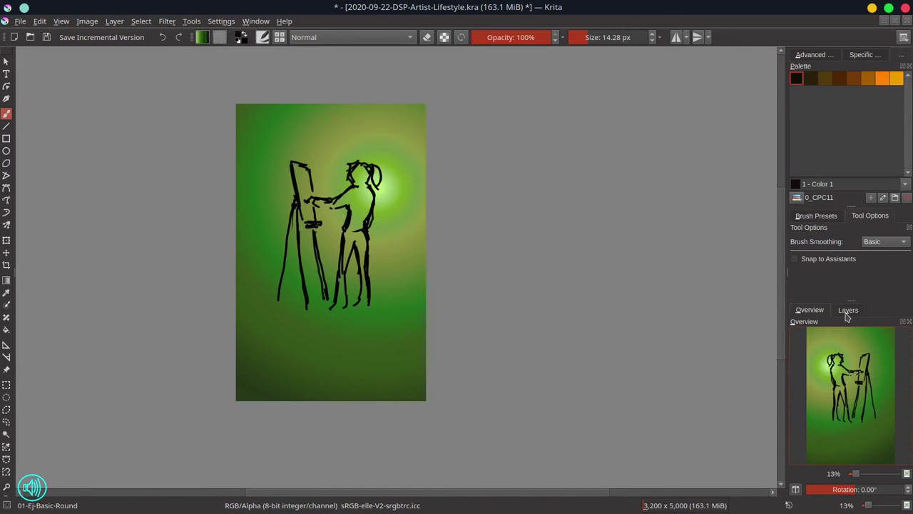
left_click(848, 311)
left_click(821, 312)
left_click(818, 218)
left_click(809, 275)
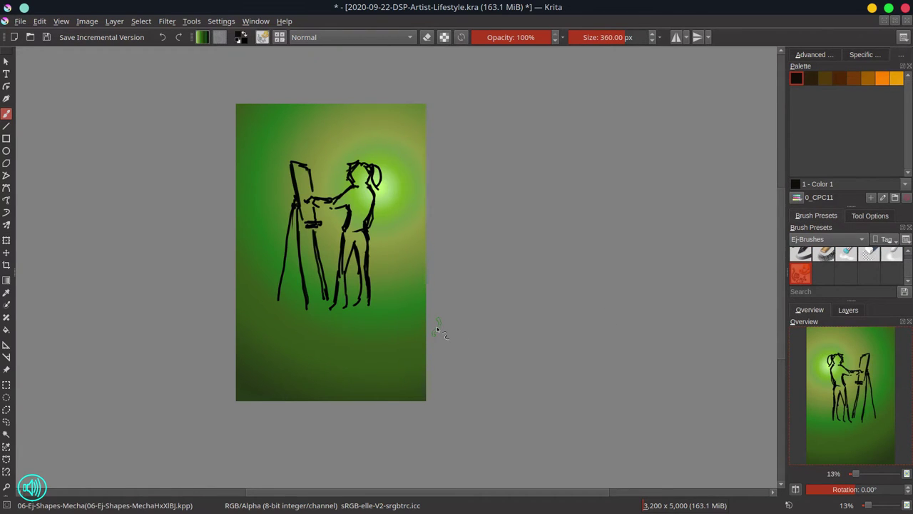
- Paint dark textured strokes over the figure, the easel and the ground, using the palette's Color 1 and Color 2
mouse_move(356, 187)
left_mouse_down()
mouse_move(380, 143)
mouse_move(336, 165)
mouse_move(343, 155)
mouse_move(360, 184)
mouse_move(360, 173)
mouse_move(384, 177)
mouse_move(372, 212)
mouse_move(359, 177)
mouse_move(337, 204)
mouse_move(362, 194)
mouse_move(370, 222)
mouse_move(358, 254)
mouse_move(361, 223)
mouse_move(345, 291)
mouse_move(366, 216)
mouse_move(350, 217)
mouse_move(366, 208)
mouse_move(350, 292)
left_mouse_up()
left_click(810, 78)
mouse_move(298, 180)
left_mouse_down()
mouse_move(315, 239)
mouse_move(311, 306)
mouse_move(317, 301)
mouse_move(279, 310)
mouse_move(356, 311)
mouse_move(326, 311)
mouse_move(316, 319)
mouse_move(333, 330)
mouse_move(282, 350)
mouse_move(324, 347)
mouse_move(261, 356)
mouse_move(291, 359)
mouse_move(309, 344)
mouse_move(284, 325)
mouse_move(362, 320)
mouse_move(335, 333)
left_mouse_up()
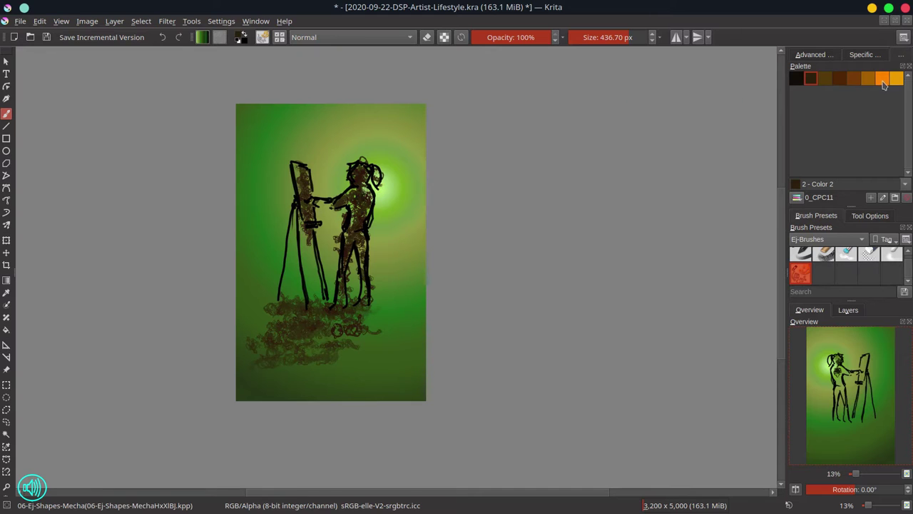
- Add textured highlights in orange Color 7 on the easel's canvas and the figure's torso, leg, head and outstretched arm
left_click(883, 80)
left_click_drag(302, 167, 310, 214)
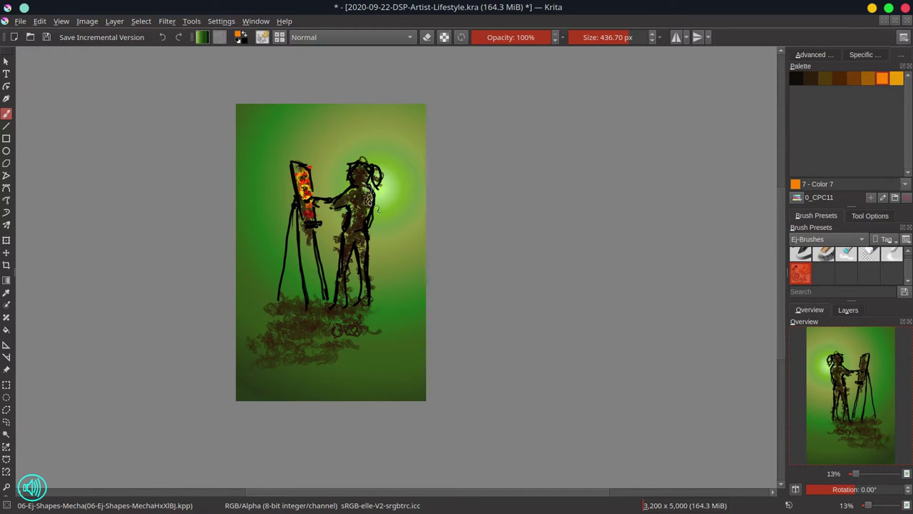
mouse_move(368, 202)
left_mouse_down()
mouse_move(365, 252)
mouse_move(366, 274)
left_mouse_up()
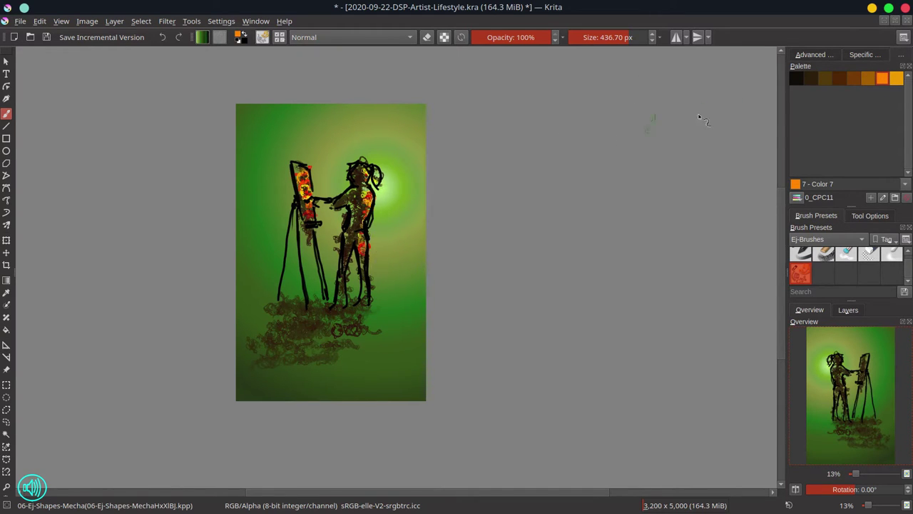
mouse_move(376, 169)
left_mouse_down()
mouse_move(377, 180)
mouse_move(346, 172)
mouse_move(320, 192)
left_mouse_up()
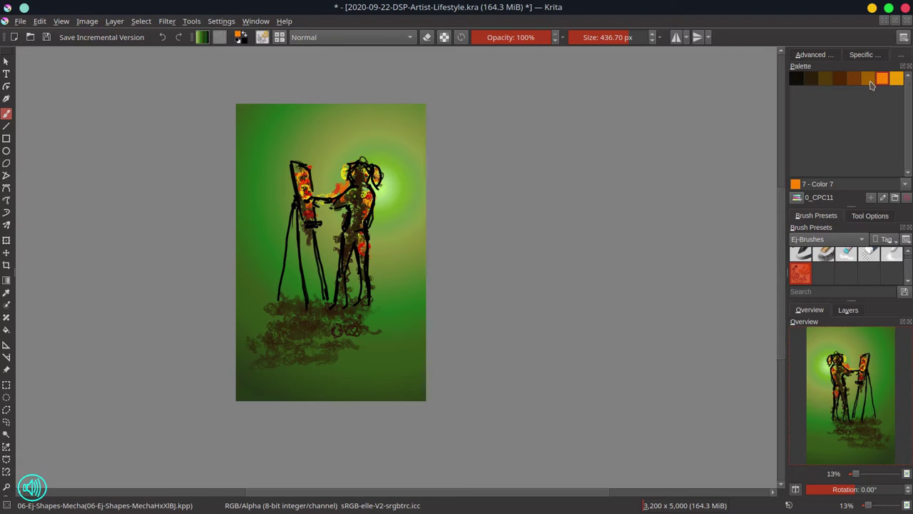
- Rework the figure's head, torso and upper legs and the lower part of the easel's canvas with brown Color 4 strokes
left_click(839, 79)
mouse_move(379, 177)
left_mouse_down()
mouse_move(365, 206)
mouse_move(346, 187)
mouse_move(371, 206)
mouse_move(347, 253)
left_mouse_up()
left_click_drag(309, 228, 306, 222)
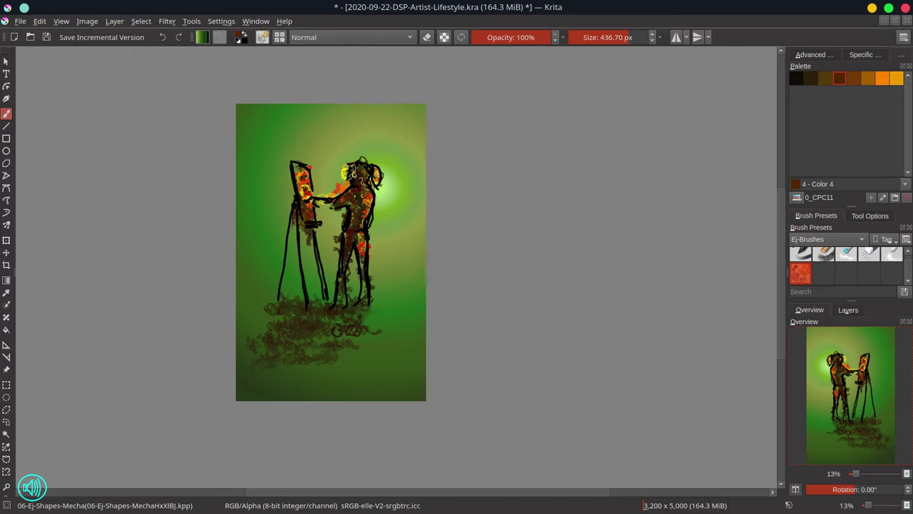
- Sample greens from the background to cover stray orange near the face and paint a light green halo around the head and torso
left_click(326, 179, "ctrl")
mouse_move(332, 189)
left_mouse_down()
mouse_move(345, 168)
mouse_move(329, 167)
mouse_move(332, 191)
left_mouse_up()
left_click(330, 168, "ctrl")
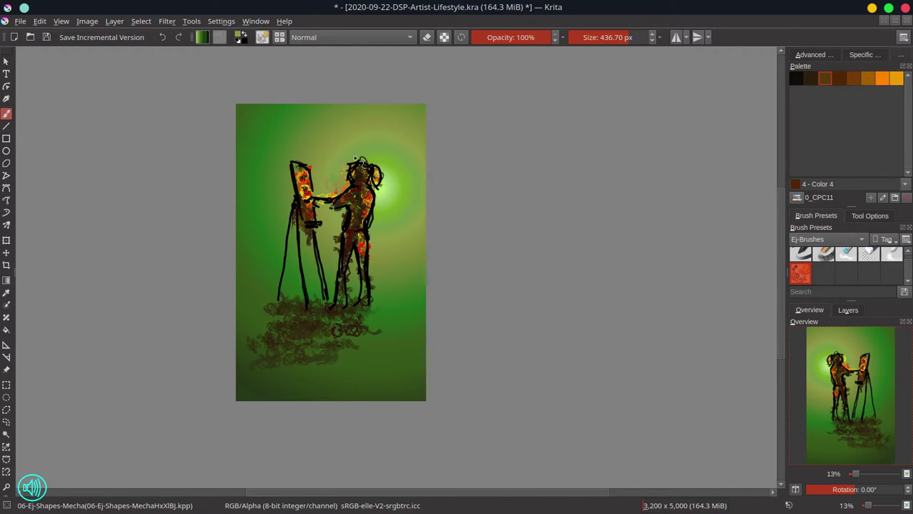
left_click(385, 187, "ctrl")
mouse_move(347, 178)
left_mouse_down()
mouse_move(386, 191)
mouse_move(385, 203)
mouse_move(393, 175)
left_mouse_up()
left_click_drag(348, 179, 345, 177)
mouse_move(340, 224)
left_mouse_down()
mouse_move(343, 216)
mouse_move(384, 225)
mouse_move(376, 212)
left_mouse_up()
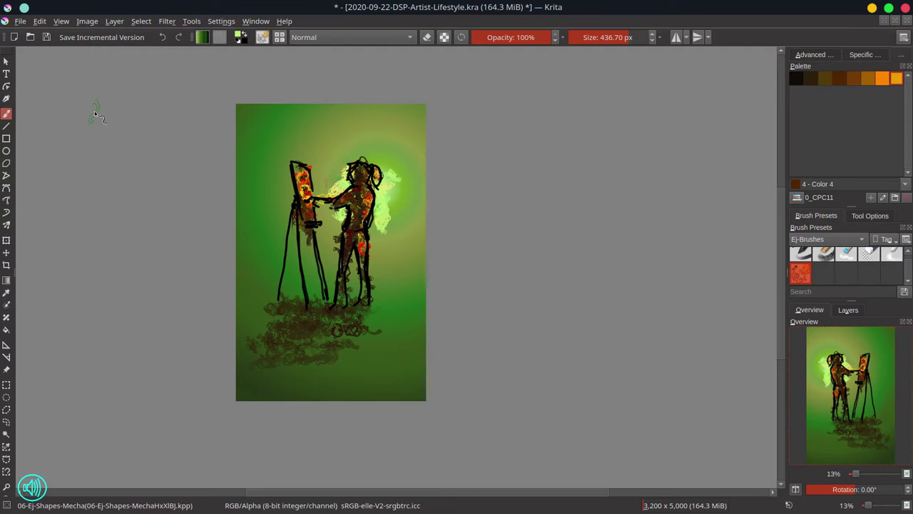
- Save the document and merge the Layer 1 Merged layer down into the Background layer
left_click(46, 37)
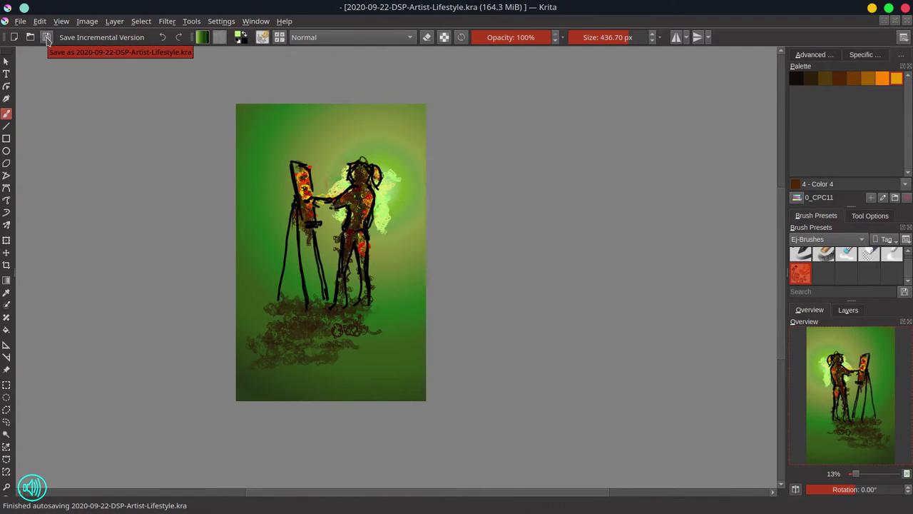
left_click(850, 310)
left_click(856, 373)
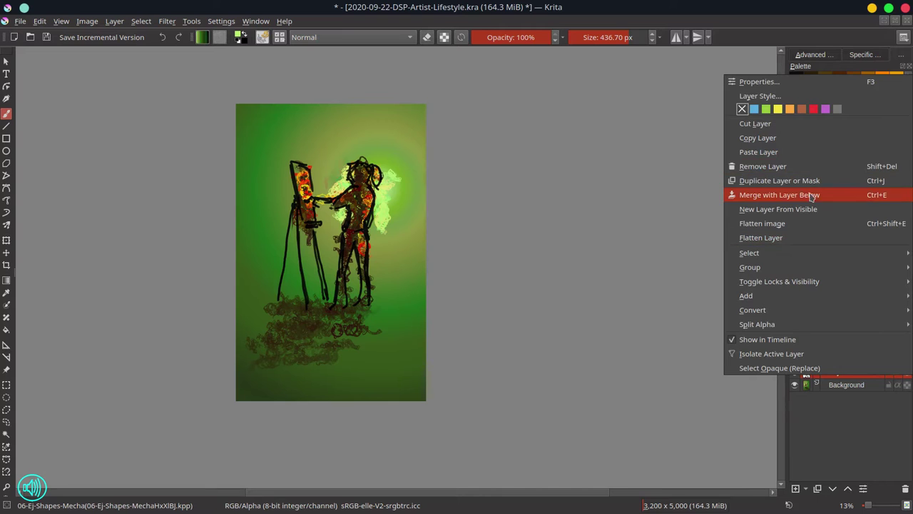
left_click(811, 198)
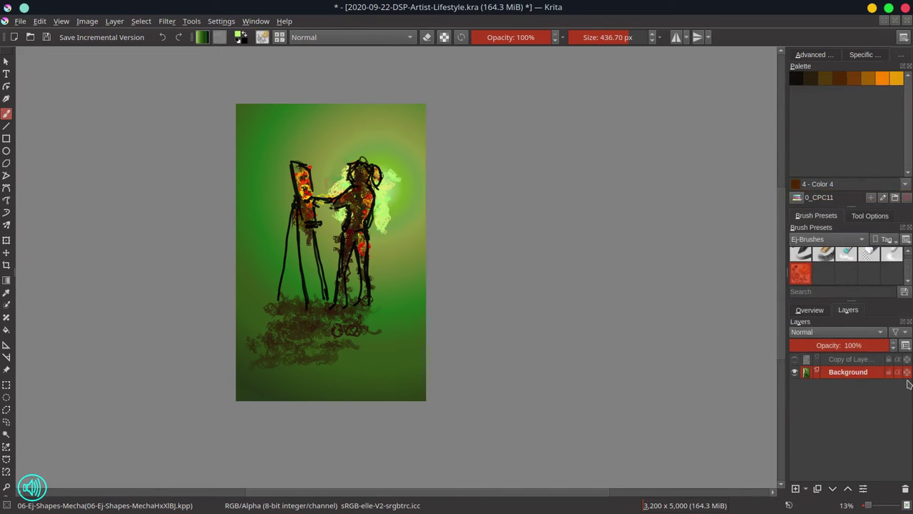
- Blend the easel's canvas, the figure's torso and the light green halo using the 03-Ej-Blender-Textured-Soft brush at 160.52 px
left_click(806, 312)
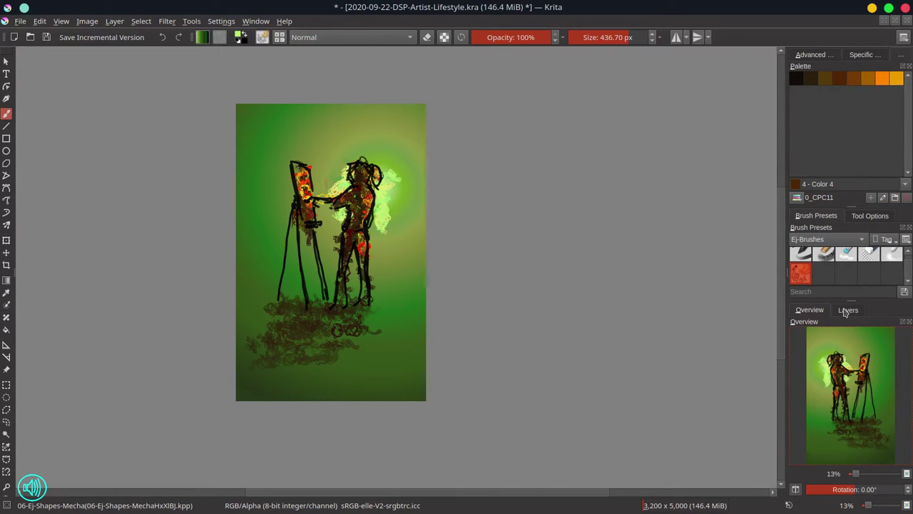
left_click(853, 258)
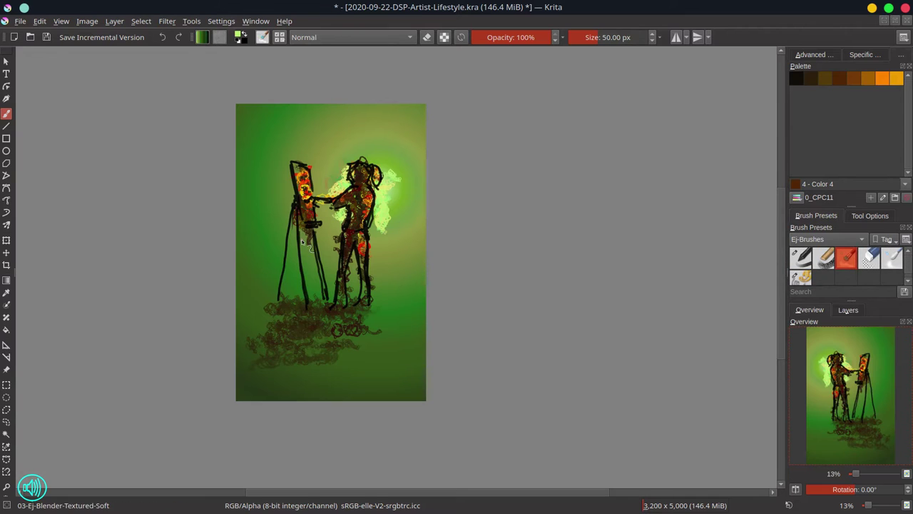
key("bracketright")
key("bracketright")
key("bracketright")
key("bracketright")
key("bracketright")
key("bracketright")
key("bracketright")
key("bracketright")
key("bracketright")
key("bracketright")
key("bracketright")
key("bracketright")
key("bracketright")
key("bracketright")
mouse_move(311, 203)
left_mouse_down()
mouse_move(298, 168)
mouse_move(308, 177)
mouse_move(310, 212)
mouse_move(332, 207)
mouse_move(323, 191)
mouse_move(333, 194)
mouse_move(342, 173)
mouse_move(380, 197)
mouse_move(371, 182)
mouse_move(388, 181)
mouse_move(356, 168)
mouse_move(363, 187)
mouse_move(390, 175)
mouse_move(379, 205)
mouse_move(377, 196)
mouse_move(396, 188)
mouse_move(384, 172)
mouse_move(392, 175)
mouse_move(398, 202)
mouse_move(372, 230)
mouse_move(379, 197)
mouse_move(373, 220)
mouse_move(385, 244)
mouse_move(380, 194)
mouse_move(352, 242)
mouse_move(355, 213)
mouse_move(363, 214)
mouse_move(350, 197)
mouse_move(363, 214)
mouse_move(372, 203)
mouse_move(363, 224)
mouse_move(370, 208)
mouse_move(361, 196)
mouse_move(380, 194)
mouse_move(364, 208)
mouse_move(366, 194)
mouse_move(362, 222)
mouse_move(302, 198)
mouse_move(299, 292)
left_mouse_up()
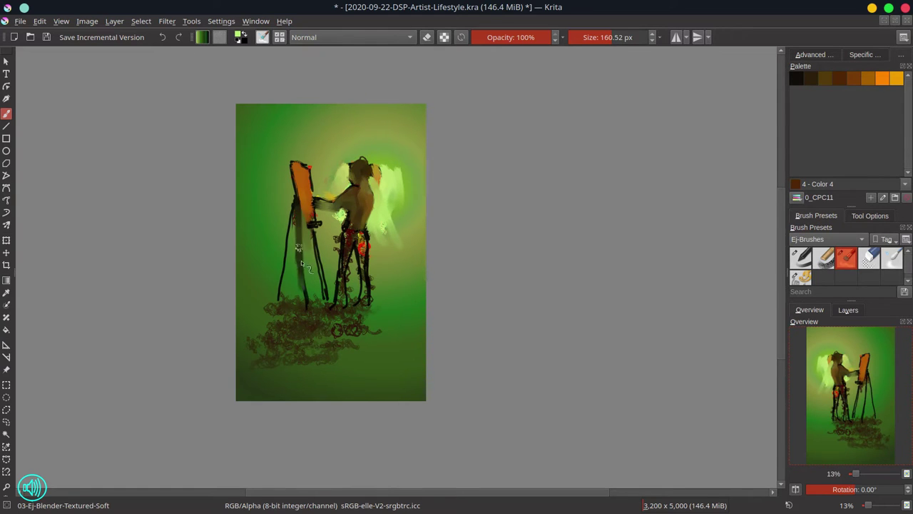
- Blend the easel's legs, the edge of its canvas and the figure's outstretched arm into soft strokes
left_click_drag(300, 250, 305, 301)
left_click_drag(294, 209, 279, 295)
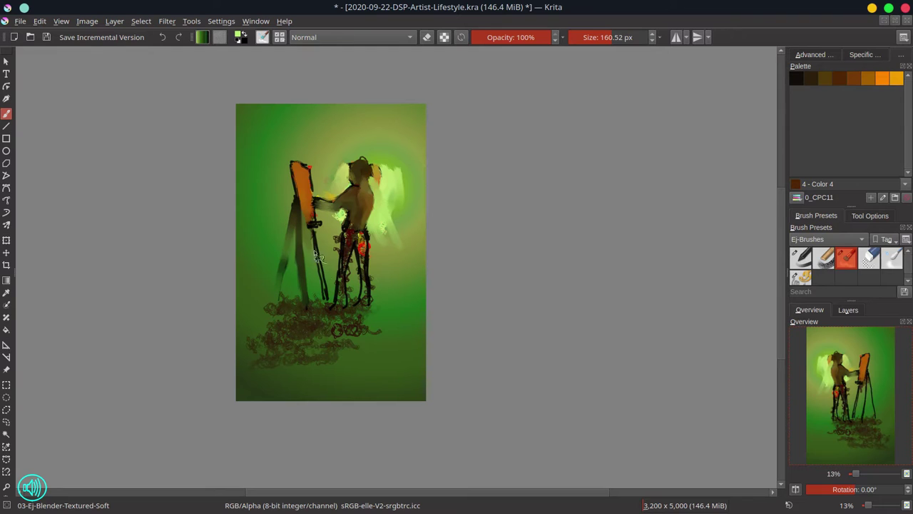
left_click_drag(330, 307, 312, 224)
left_click_drag(308, 167, 314, 223)
mouse_move(344, 187)
left_mouse_down()
mouse_move(319, 200)
mouse_move(325, 213)
left_mouse_up()
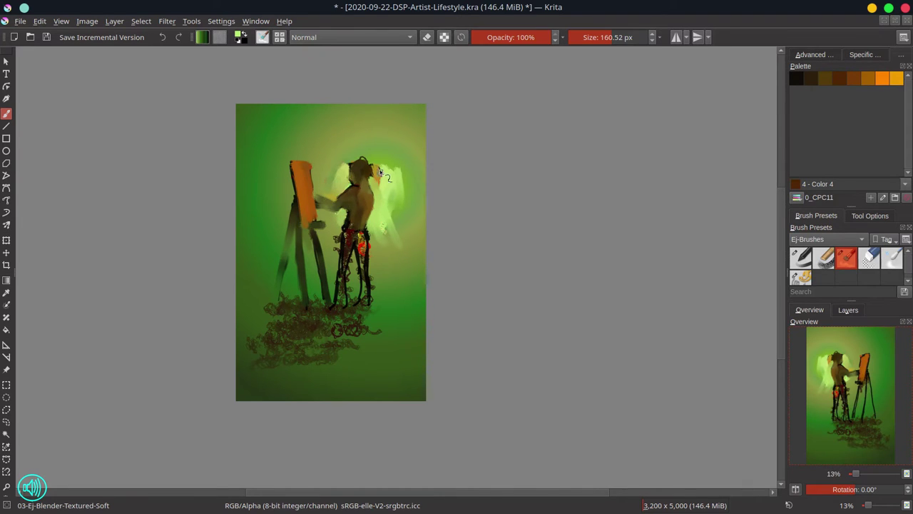
- Blend the figure's head, hips and legs, smoothing the stray texture between and beside the legs into the green background
left_click_drag(356, 168, 358, 186)
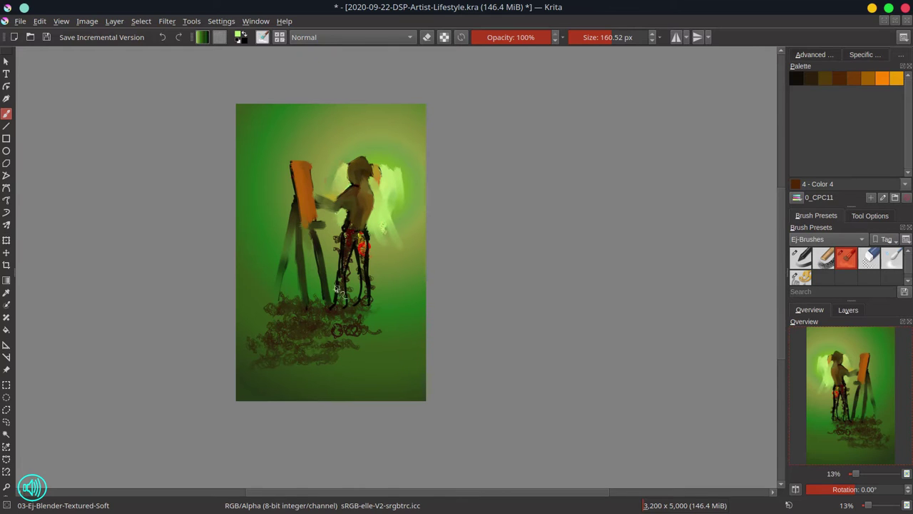
mouse_move(347, 231)
left_mouse_down()
mouse_move(357, 258)
mouse_move(356, 234)
left_mouse_up()
mouse_move(360, 239)
left_mouse_down()
mouse_move(364, 251)
mouse_move(359, 239)
left_mouse_up()
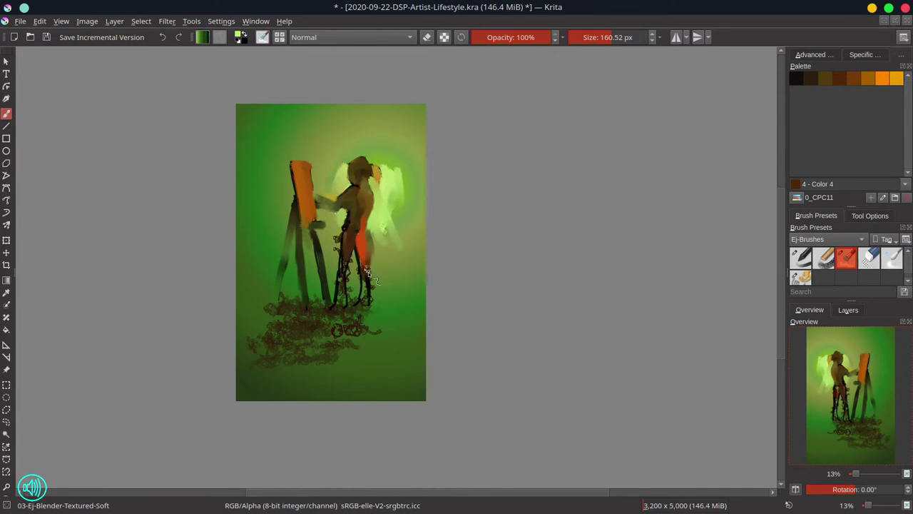
left_click_drag(363, 265, 366, 305)
mouse_move(350, 240)
left_mouse_down()
mouse_move(338, 308)
mouse_move(345, 277)
mouse_move(342, 305)
mouse_move(355, 271)
left_mouse_up()
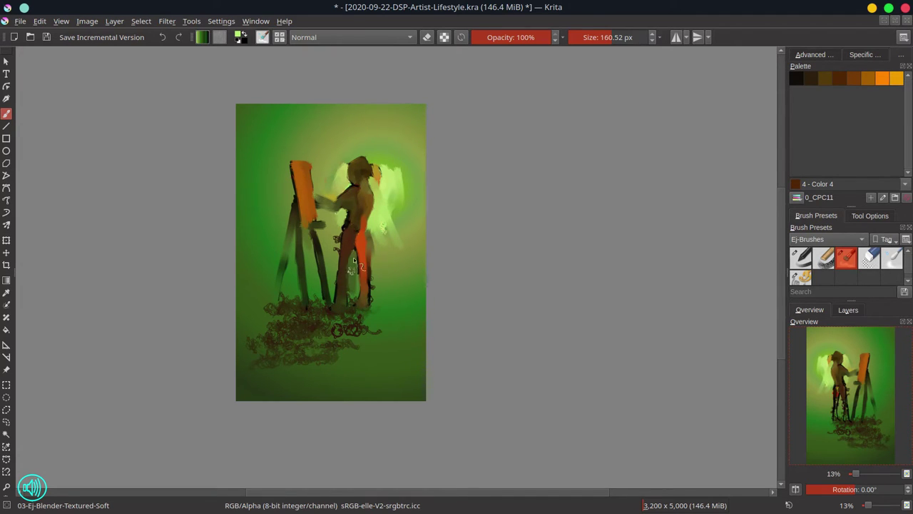
left_click_drag(341, 229, 337, 253)
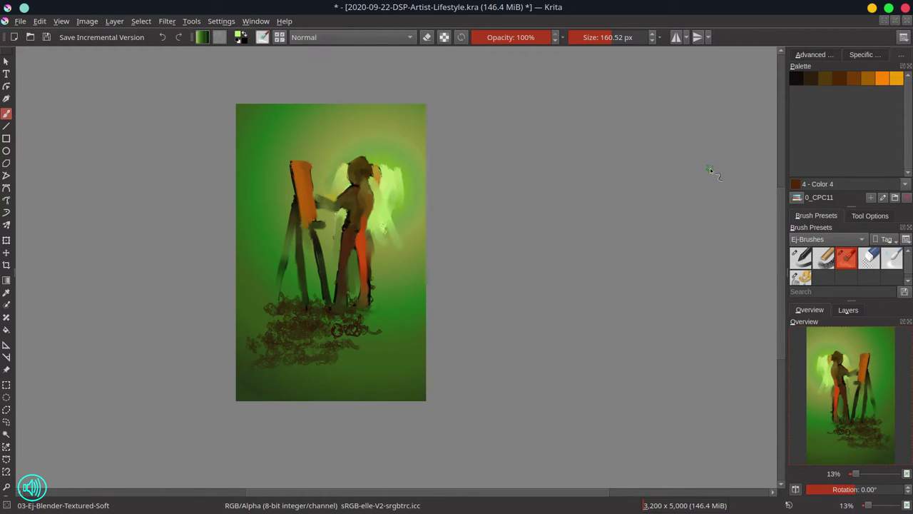
- Paint textured orange Color 7 shapes around the easel's and figure's feet with the 06-Ej-Shapes-Mecha brush at 436.70 px
left_click(801, 276)
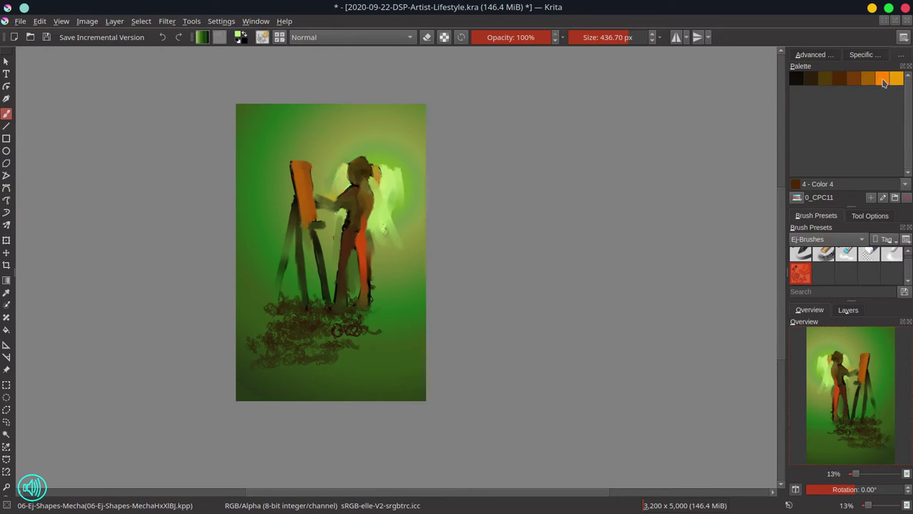
left_click(882, 79)
mouse_move(315, 296)
left_mouse_down()
mouse_move(296, 294)
mouse_move(334, 291)
mouse_move(315, 292)
mouse_move(333, 283)
mouse_move(341, 293)
mouse_move(357, 285)
mouse_move(358, 295)
mouse_move(388, 278)
left_mouse_up()
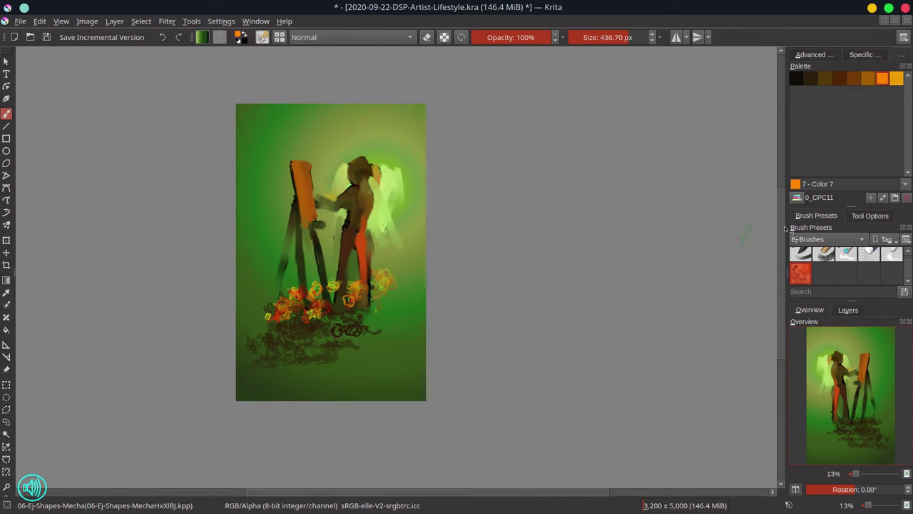
- Blend the orange shapes and dark ground texture with the Blender-Textured-Soft brush, enlarging it to 236.84 px, and save the document
left_click(801, 273)
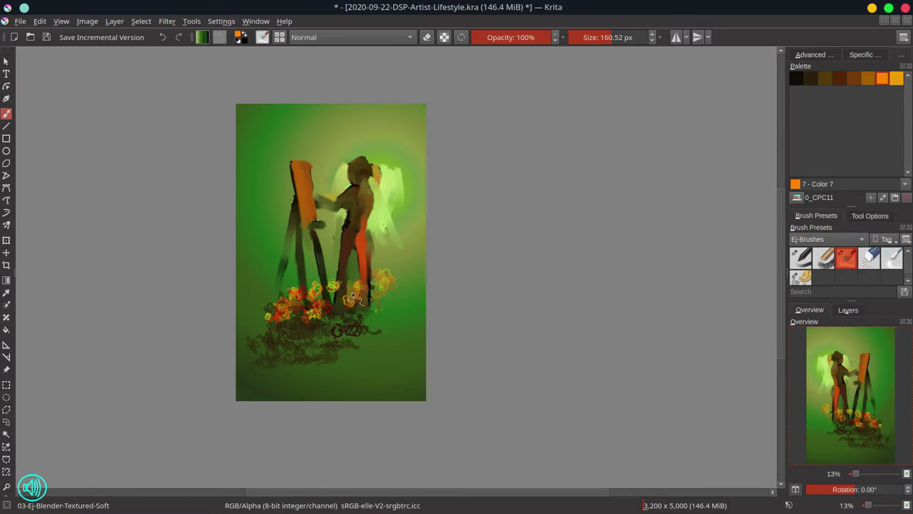
mouse_move(353, 293)
left_mouse_down()
mouse_move(348, 317)
mouse_move(333, 283)
mouse_move(333, 314)
mouse_move(317, 299)
mouse_move(311, 321)
mouse_move(319, 286)
mouse_move(317, 306)
mouse_move(323, 300)
mouse_move(307, 324)
mouse_move(301, 288)
mouse_move(297, 308)
mouse_move(289, 302)
mouse_move(258, 329)
mouse_move(273, 321)
mouse_move(283, 289)
mouse_move(269, 314)
mouse_move(298, 324)
mouse_move(263, 341)
mouse_move(299, 330)
mouse_move(298, 311)
mouse_move(255, 329)
mouse_move(272, 306)
mouse_move(247, 330)
mouse_move(312, 327)
left_mouse_up()
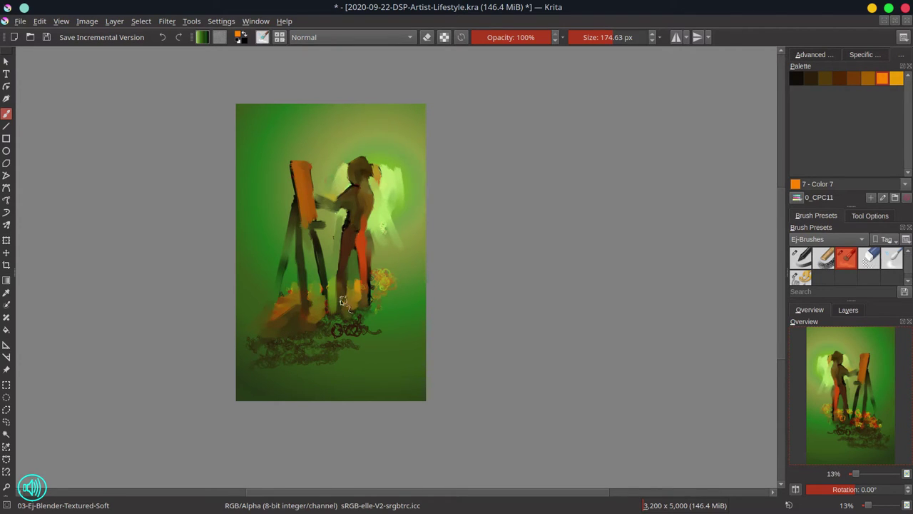
mouse_move(343, 300)
left_mouse_down()
mouse_move(378, 275)
mouse_move(381, 291)
mouse_move(373, 262)
mouse_move(370, 282)
mouse_move(378, 253)
left_mouse_up()
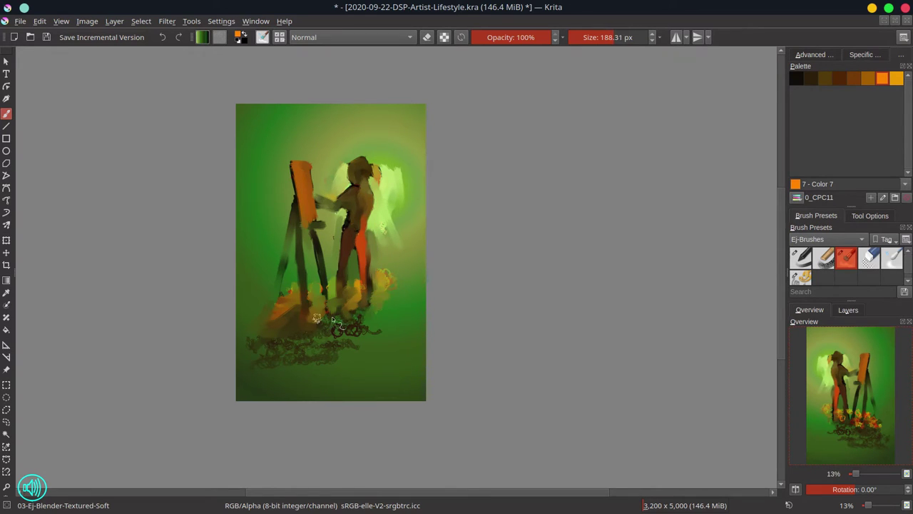
mouse_move(333, 319)
left_mouse_down()
mouse_move(311, 335)
mouse_move(334, 335)
mouse_move(293, 339)
left_mouse_up()
left_click_drag(339, 364, 343, 363)
mouse_move(307, 342)
left_mouse_down()
mouse_move(279, 338)
mouse_move(292, 342)
mouse_move(268, 353)
mouse_move(315, 363)
left_mouse_up()
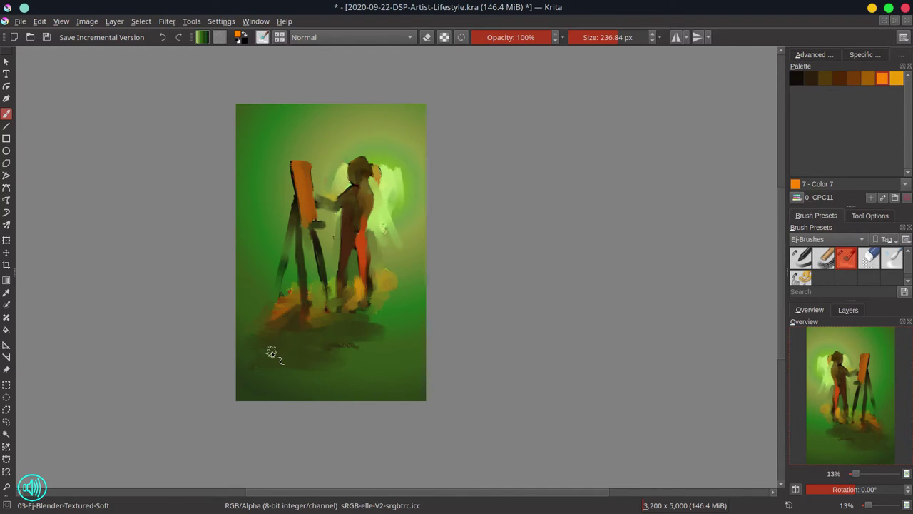
left_click(46, 37)
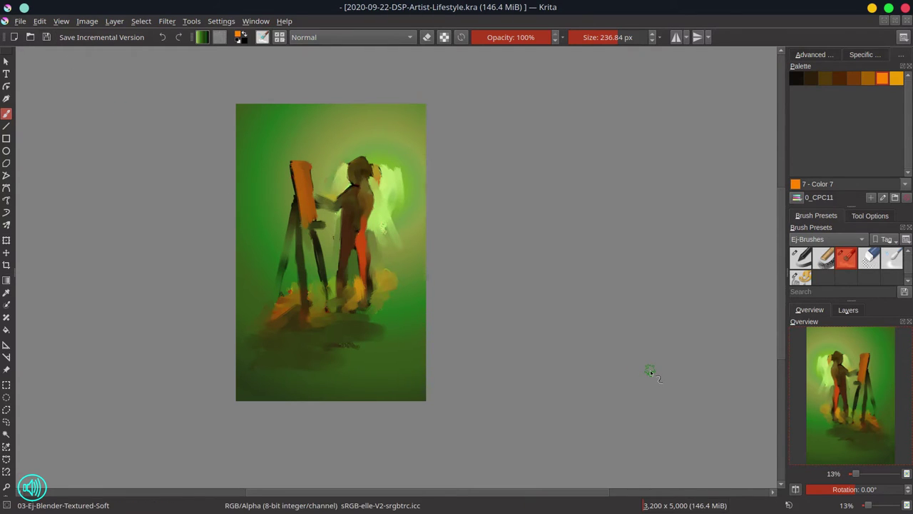
- Show the sketch copy layer and trace a closed polygonal selection around the easel and the figure
left_click(850, 310)
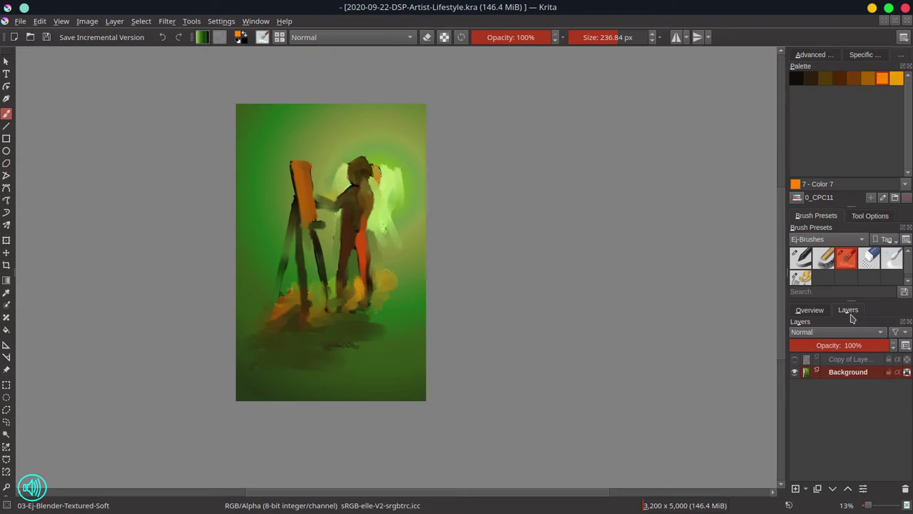
left_click(796, 360)
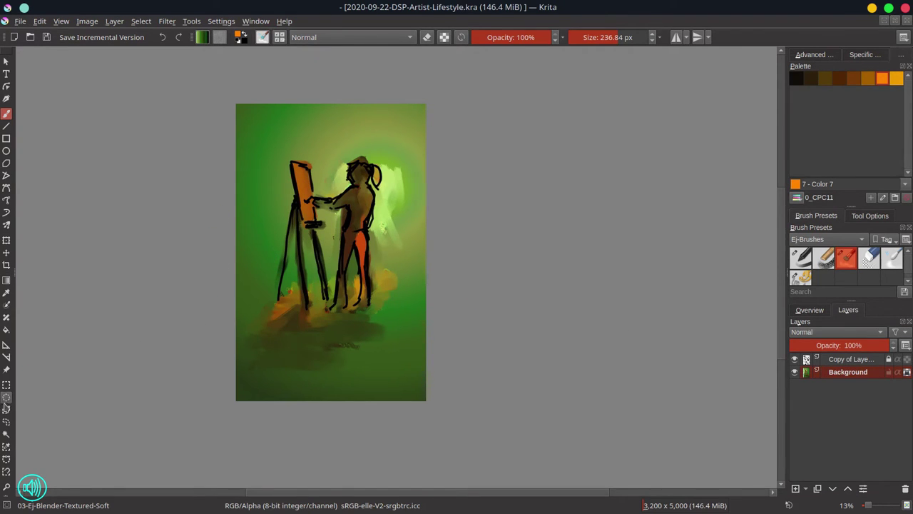
left_click(6, 409)
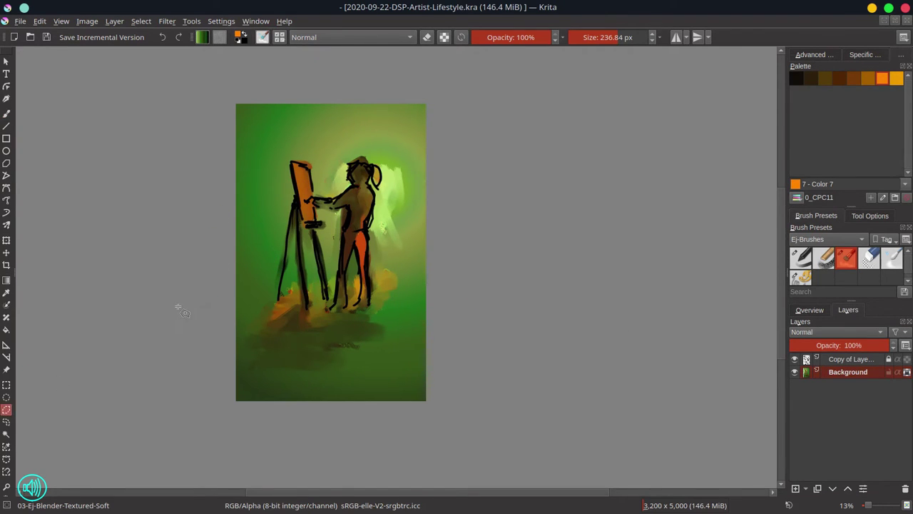
left_click(289, 161)
left_click(278, 300)
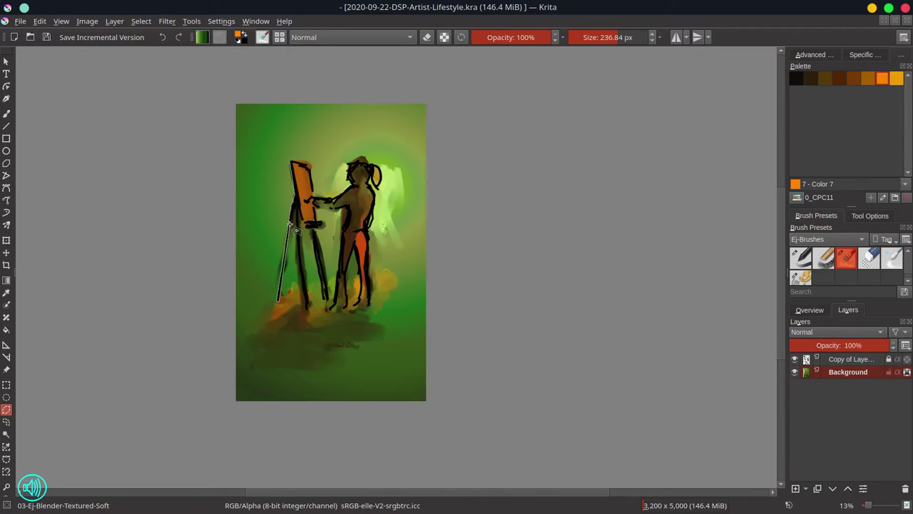
left_click(293, 208)
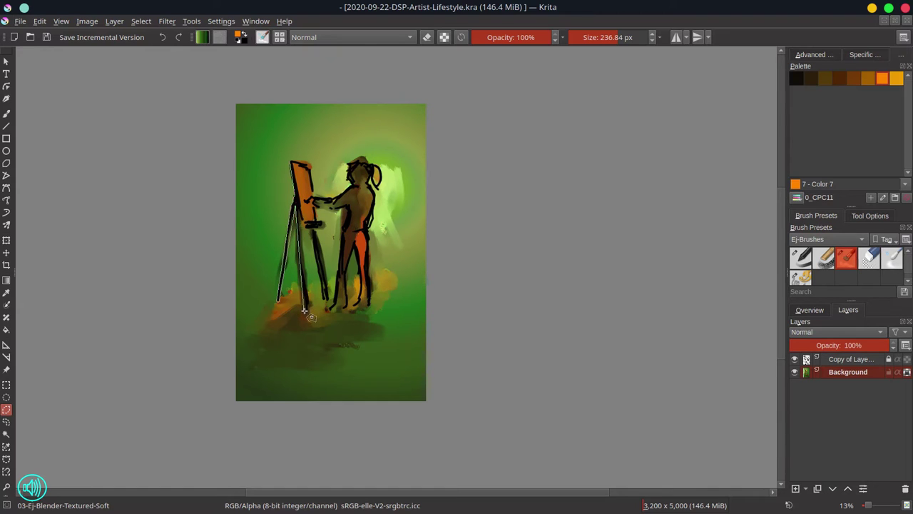
left_click(307, 309)
left_click(329, 302)
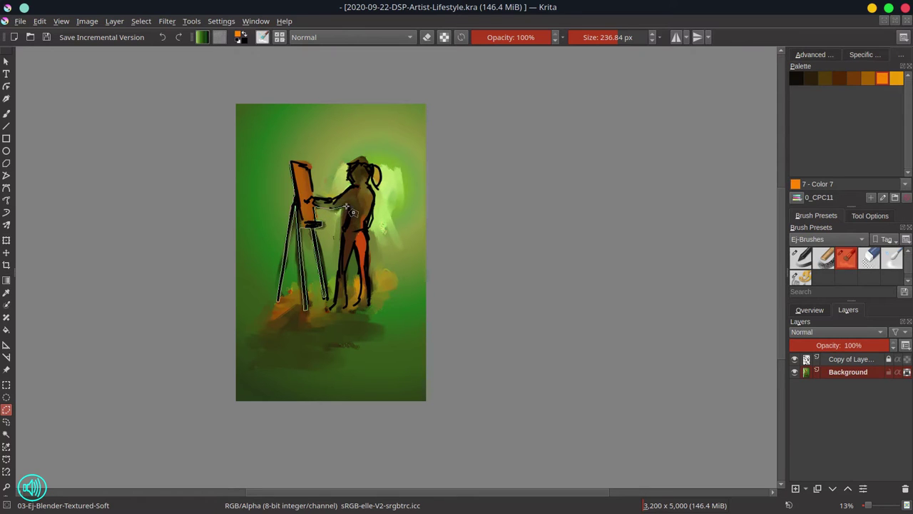
mouse_move(349, 211)
left_mouse_down()
mouse_move(346, 279)
mouse_move(339, 272)
mouse_move(327, 309)
mouse_move(348, 306)
mouse_move(354, 242)
mouse_move(361, 289)
mouse_move(351, 306)
mouse_move(371, 288)
left_mouse_up()
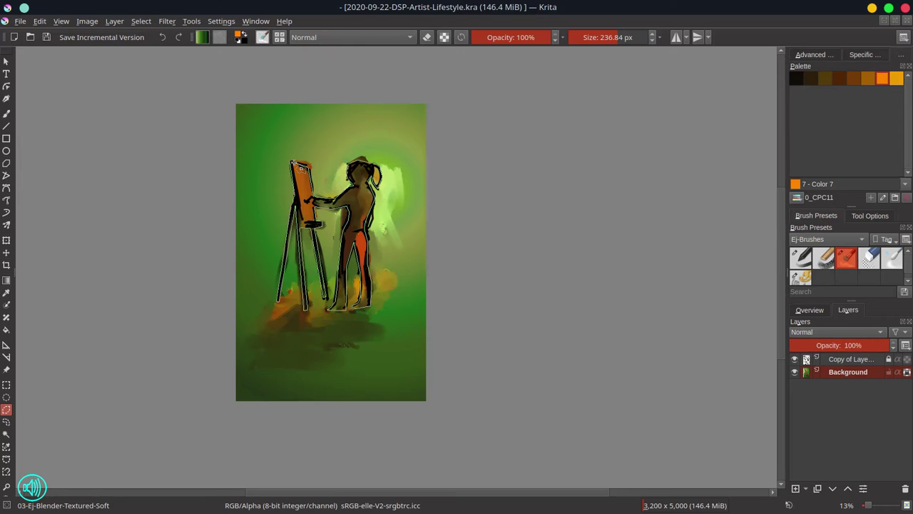
left_click(292, 162)
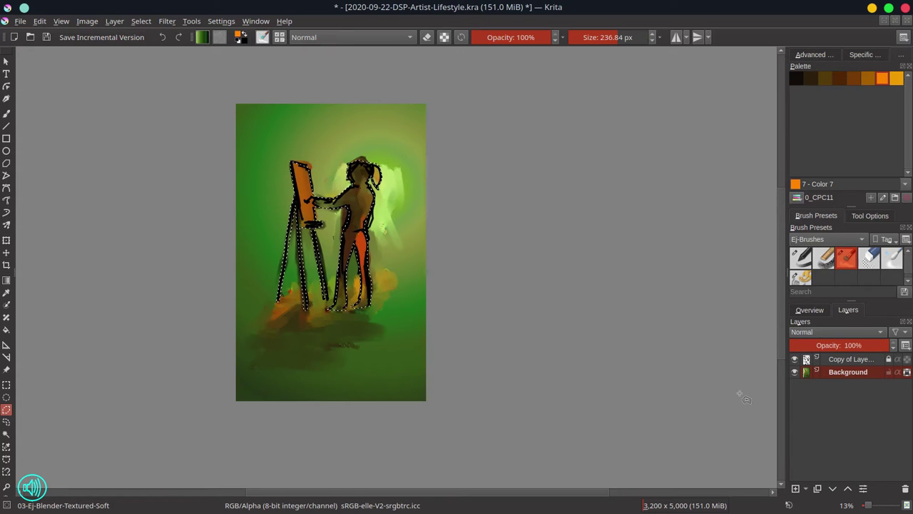
- Fill the selected easel and figure with orange Color 7 on a new layer above Background, and lock and hide that layer
left_click(795, 488)
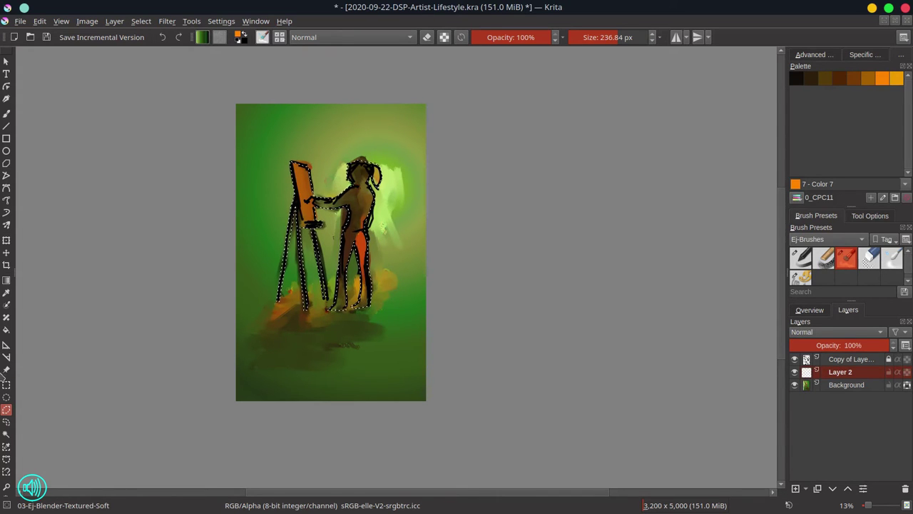
left_click(6, 331)
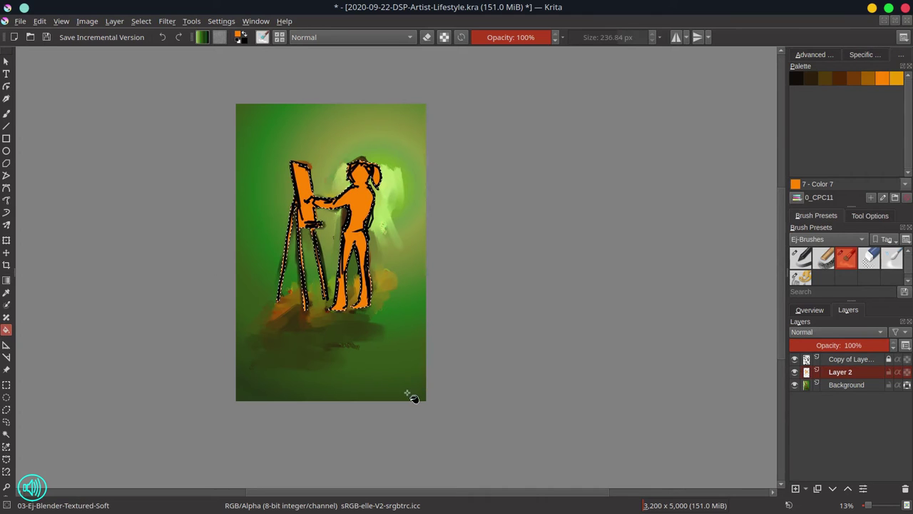
left_click(889, 373)
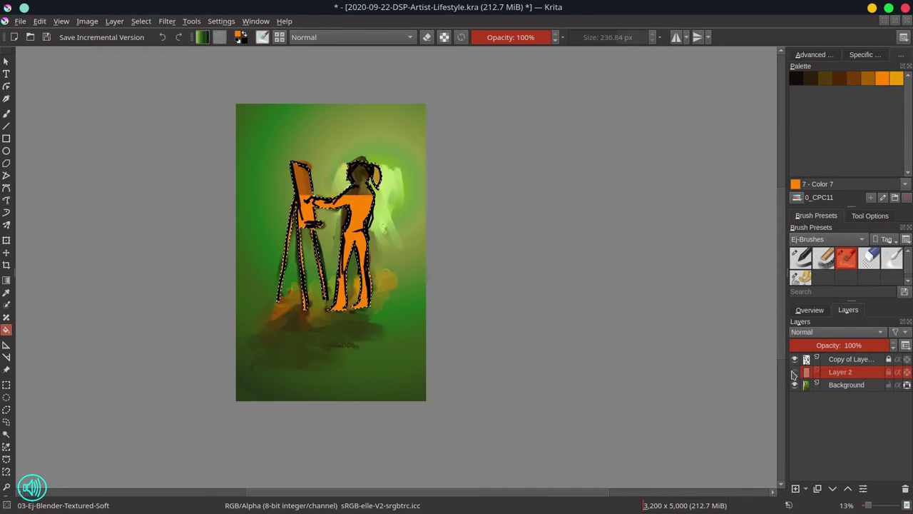
- Make Background the active layer, invert the selection to cover the area around the easel and figure, and save the document
left_click(859, 386)
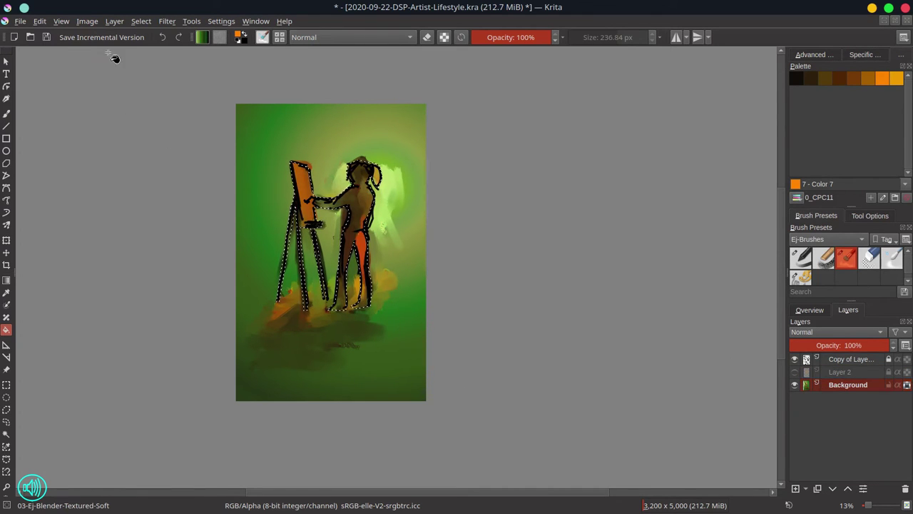
left_click(140, 21)
left_click(156, 80)
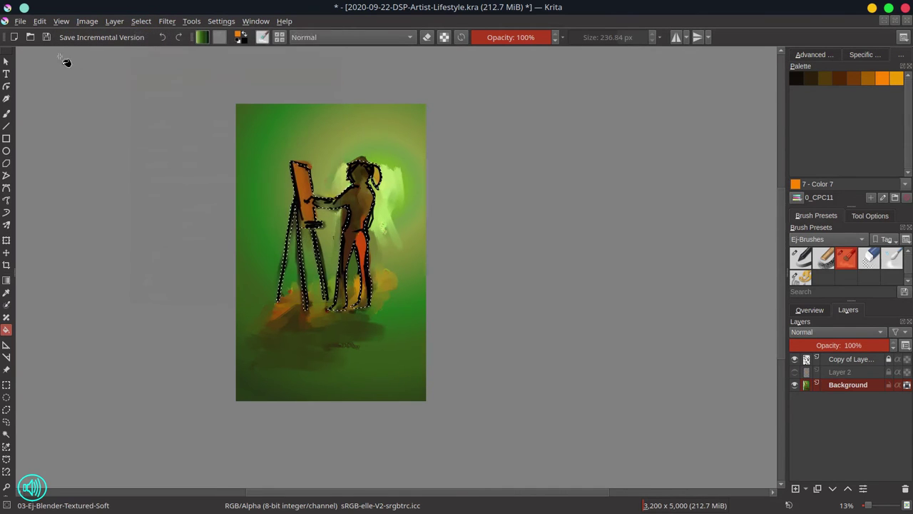
left_click(47, 38)
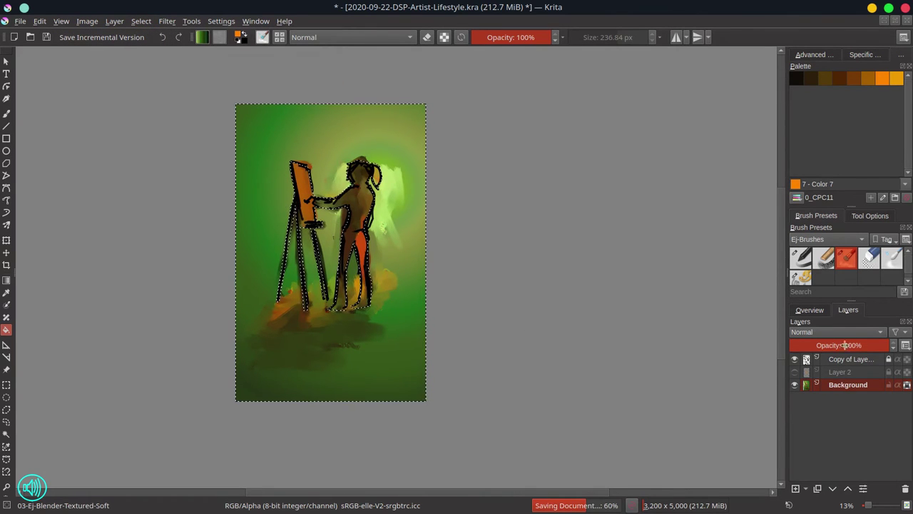
- Hide the sketch copy layer and bring back the overview of the whole painting
left_click(811, 310)
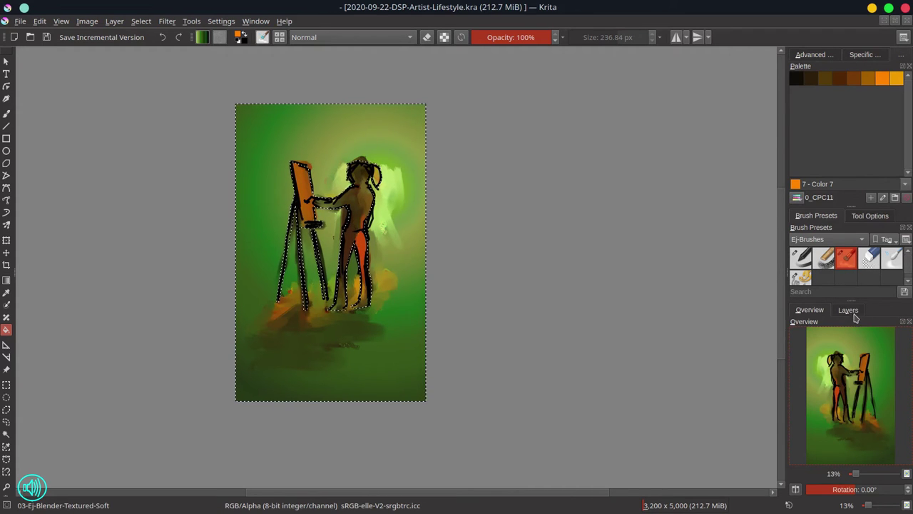
left_click(848, 310)
left_click(809, 312)
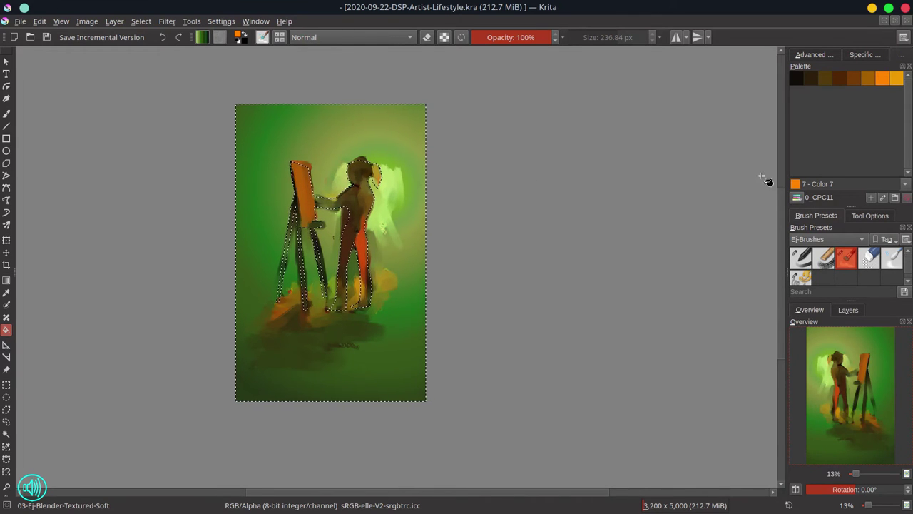
- Paint pale and brighter yellow-green strokes around the figure's upper body with the 02-Ej-Chalk-Grainy brush at 157.20 px
left_click(830, 264)
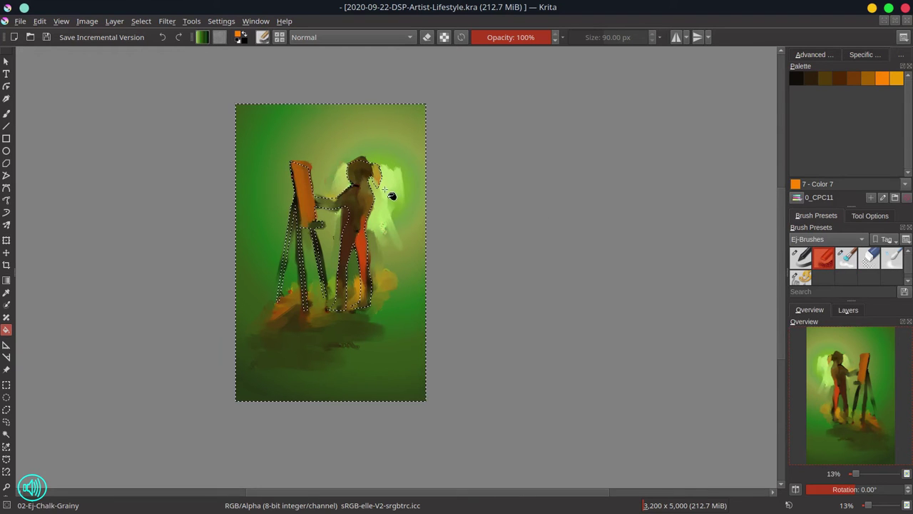
left_click(6, 114)
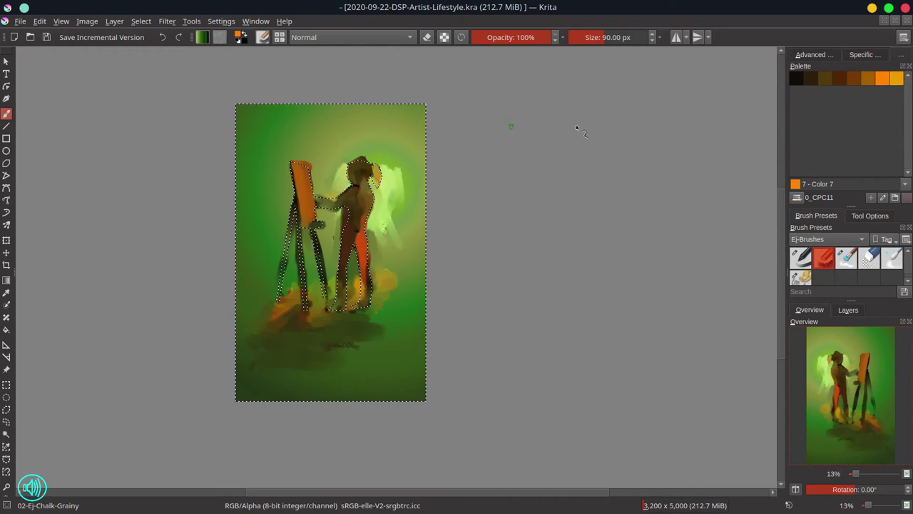
left_click(826, 55)
left_click(395, 188, "ctrl")
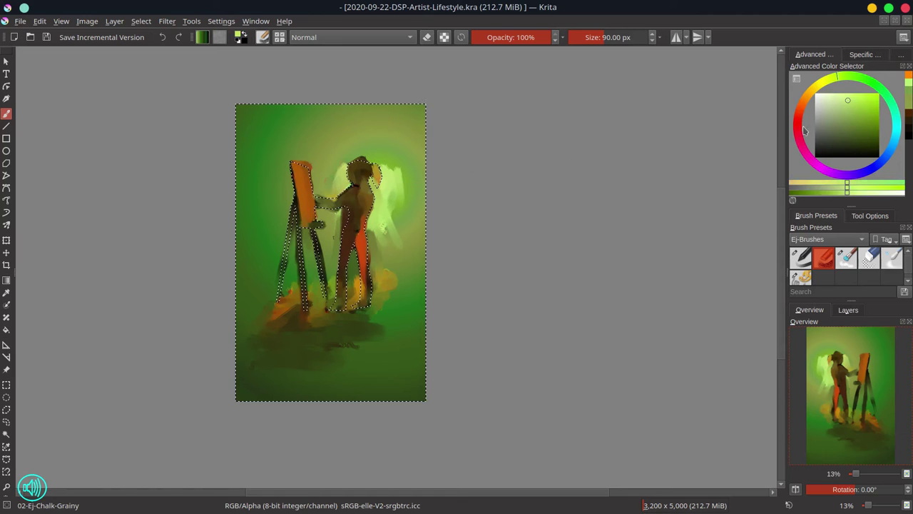
left_click(855, 101)
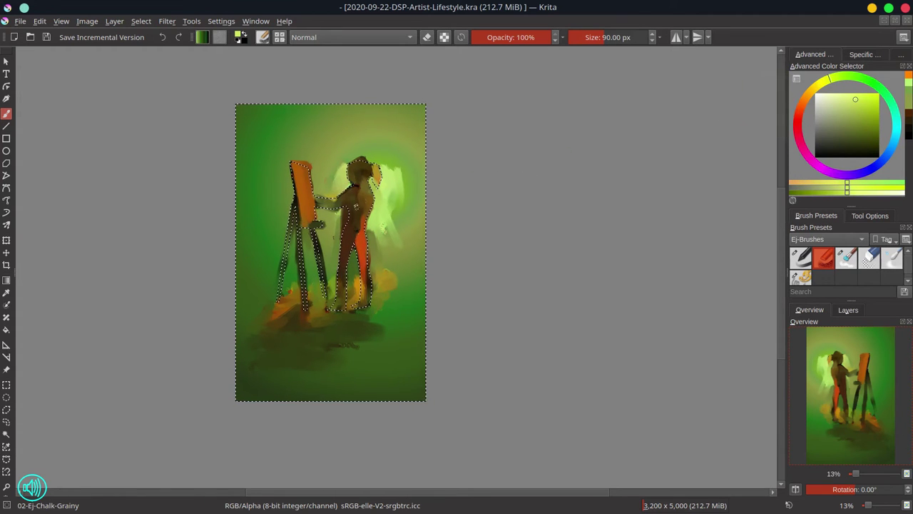
left_click(841, 96)
mouse_move(341, 187)
left_mouse_down("shift")
mouse_move(358, 187)
mouse_move(341, 191)
left_mouse_up("shift")
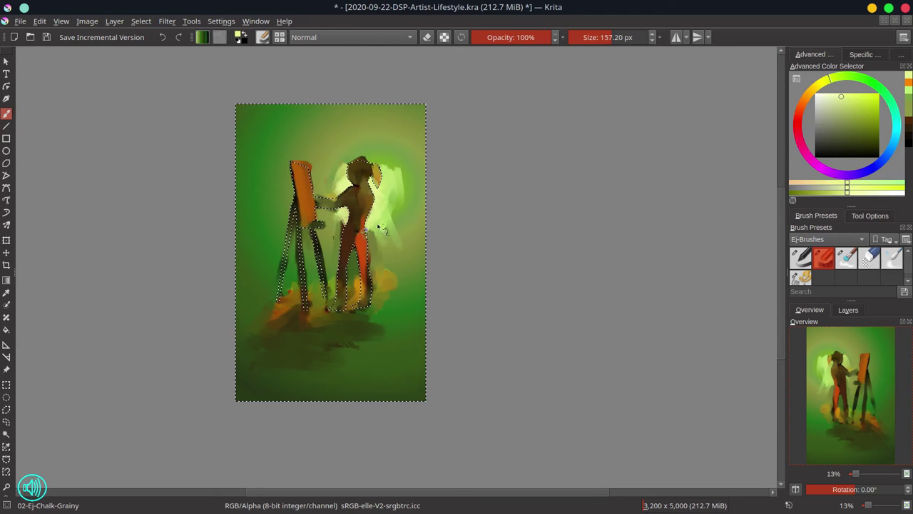
left_click(866, 100)
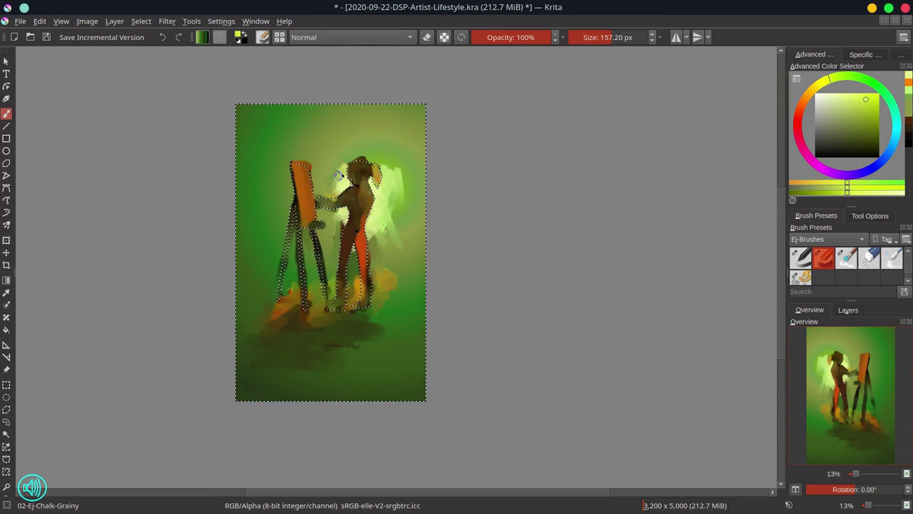
mouse_move(337, 208)
left_mouse_down()
mouse_move(338, 244)
mouse_move(331, 198)
mouse_move(341, 211)
mouse_move(401, 209)
mouse_move(403, 145)
left_mouse_up()
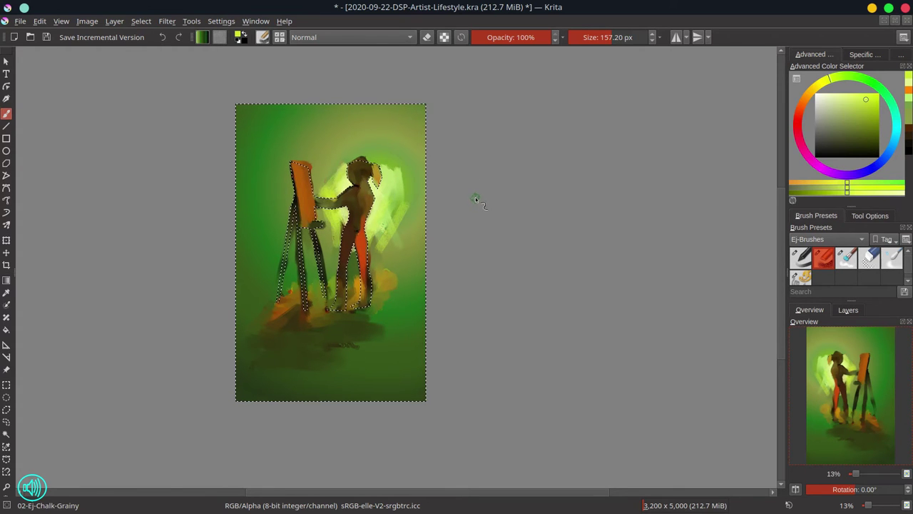
- Show Layer 2, cut the selected area around the silhouette from it, and hide the layer again
left_click(7, 409)
left_click(848, 310)
left_click(801, 373)
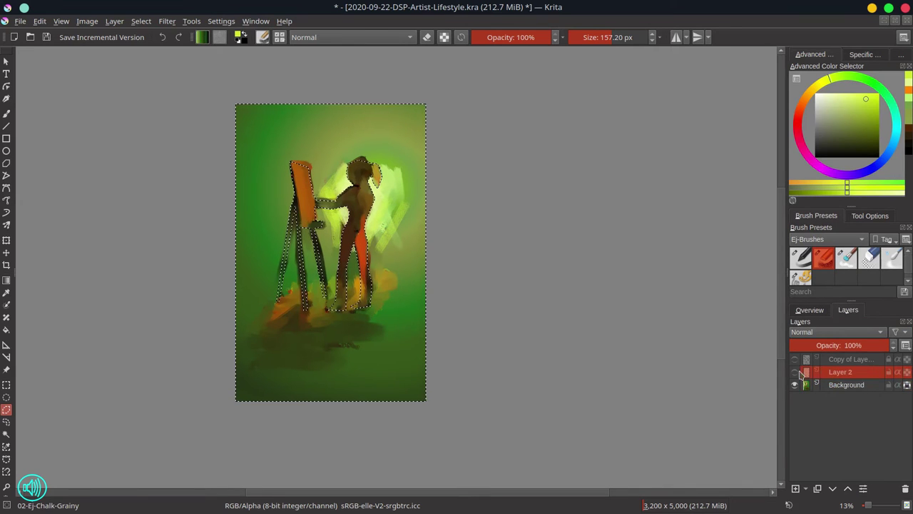
left_click(40, 23)
left_click(52, 65)
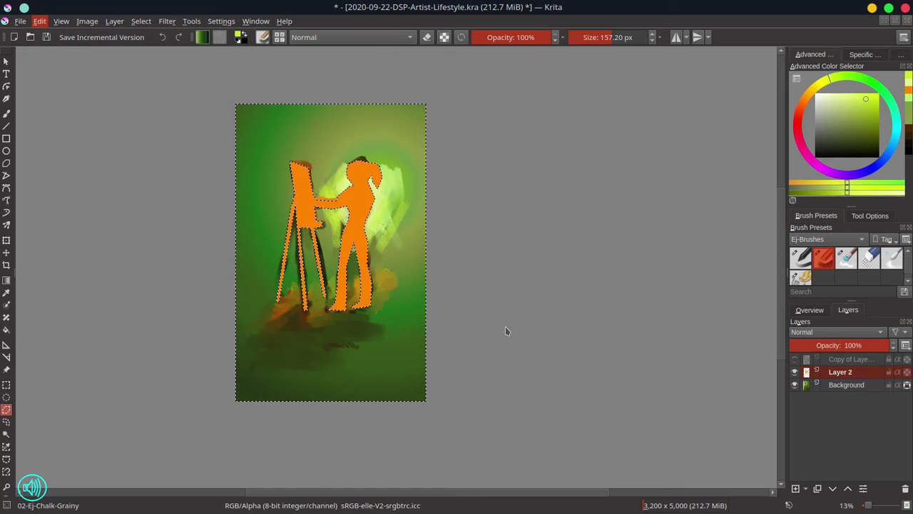
left_click(795, 373)
- Make Background the active layer, save the document, and bring back the overview of the painting
left_click(867, 386)
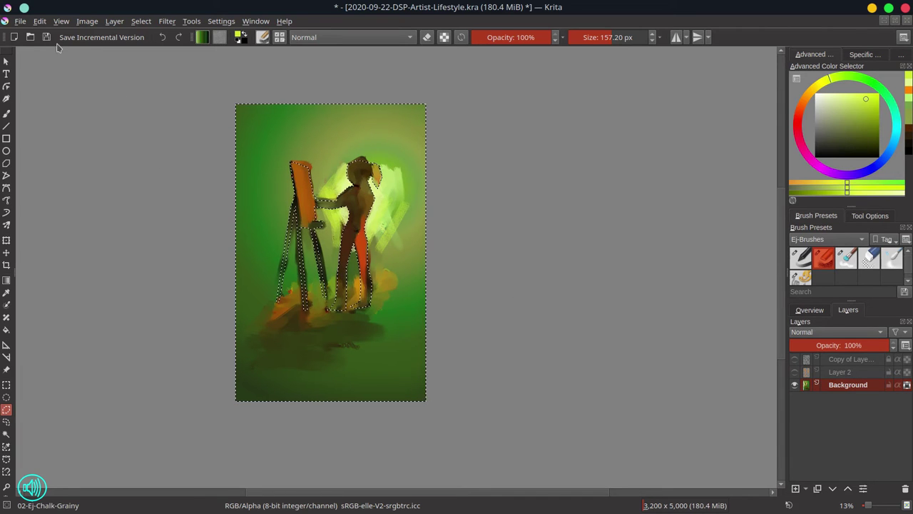
key("ctrl+s")
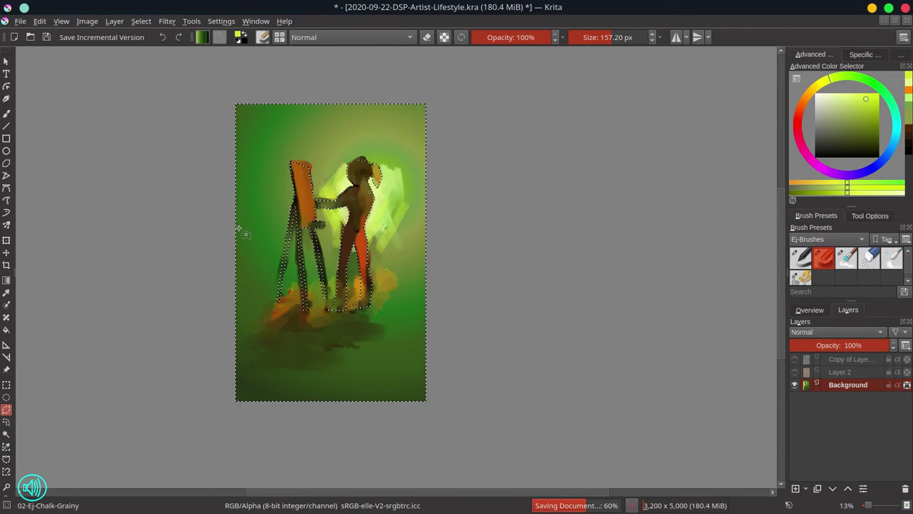
left_click(819, 311)
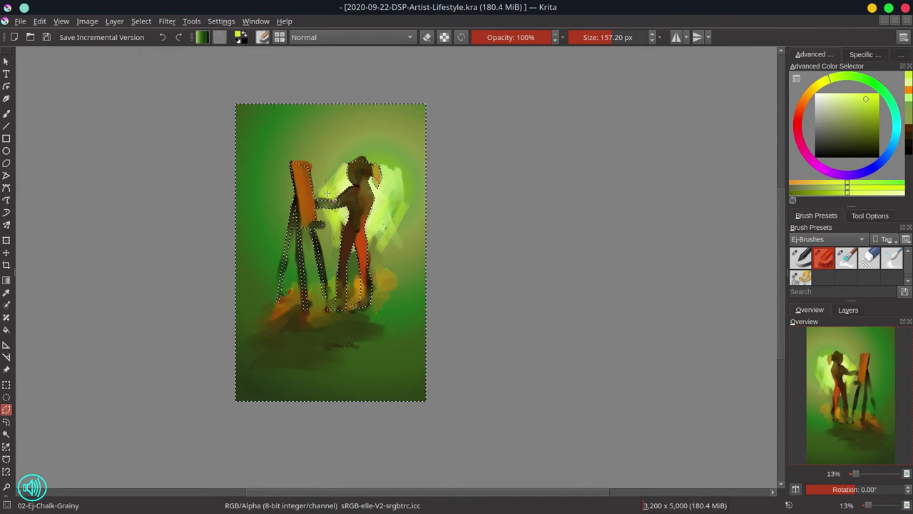
- Brighten the glow between the easel and the figure with sampled and lightened yellow-green chalk strokes above and below the arm
left_click(6, 113)
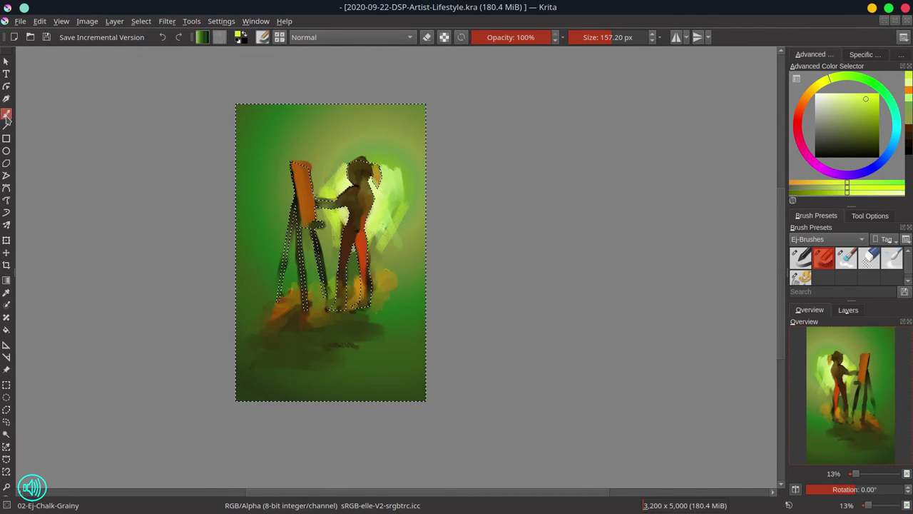
left_click(336, 191, "ctrl")
left_click_drag(338, 190, 329, 198)
left_click(349, 188, "ctrl")
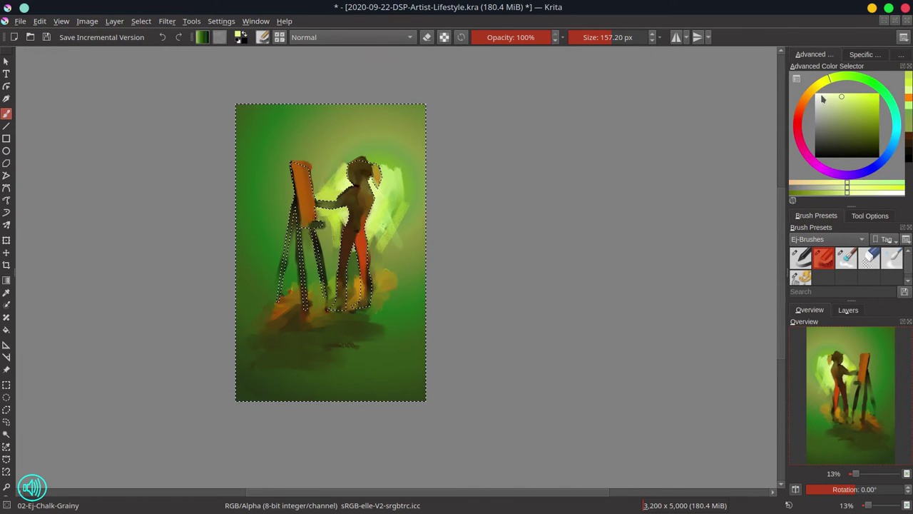
left_click(837, 96)
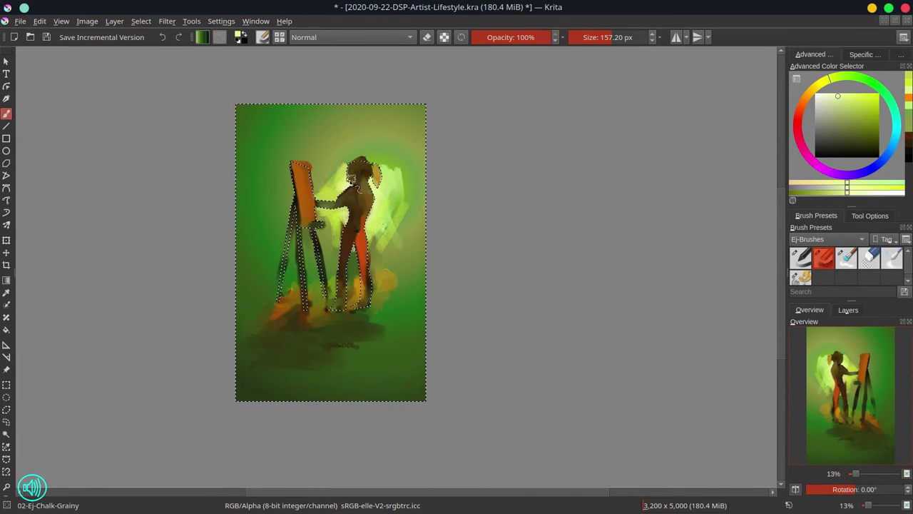
left_click_drag(349, 223, 344, 235)
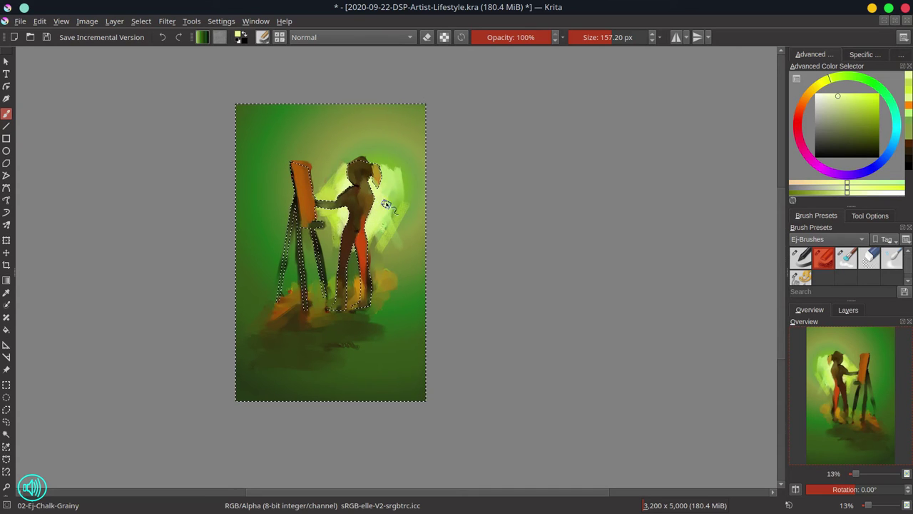
- Extend the glow with sampled green strokes beside the figure's hips and down between the easel and the legs
left_click(401, 211, "ctrl")
left_click_drag(378, 234, 368, 255)
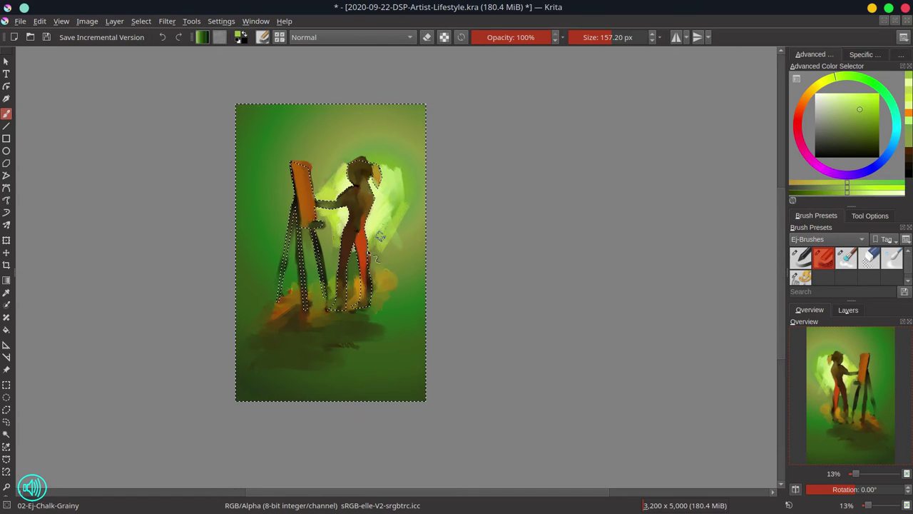
mouse_move(332, 227)
left_mouse_down()
mouse_move(330, 308)
mouse_move(308, 311)
left_mouse_up()
- Paint sampled muted greens between the figure's legs, around the feet, and across the orange ground beneath the easel
left_click(333, 276, "ctrl")
left_click(360, 273, "ctrl")
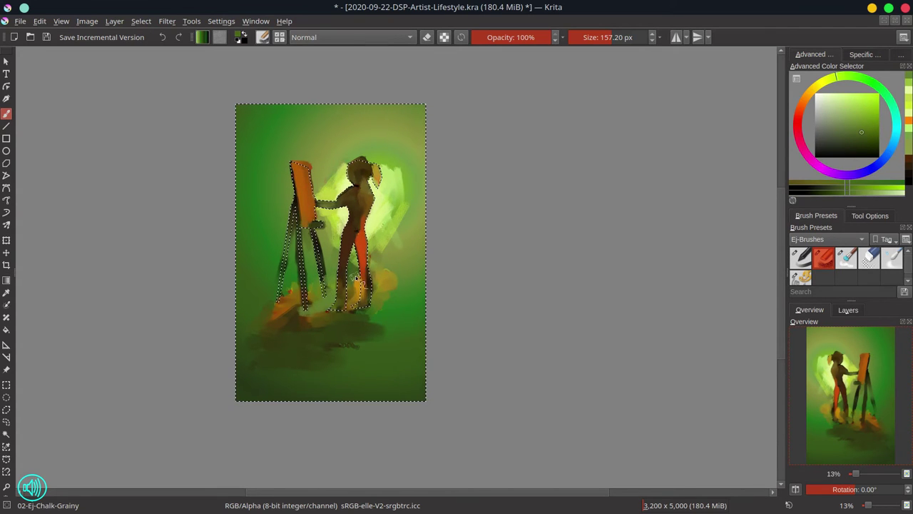
mouse_move(359, 277)
left_mouse_down()
mouse_move(344, 304)
mouse_move(363, 284)
mouse_move(358, 271)
mouse_move(335, 288)
mouse_move(352, 281)
mouse_move(339, 320)
left_mouse_up()
left_click(334, 292, "ctrl")
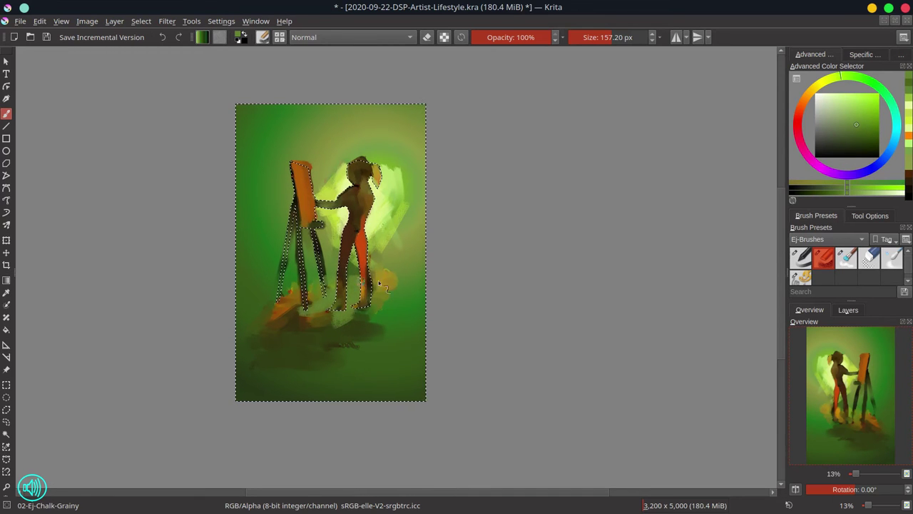
left_click_drag(351, 251, 347, 271)
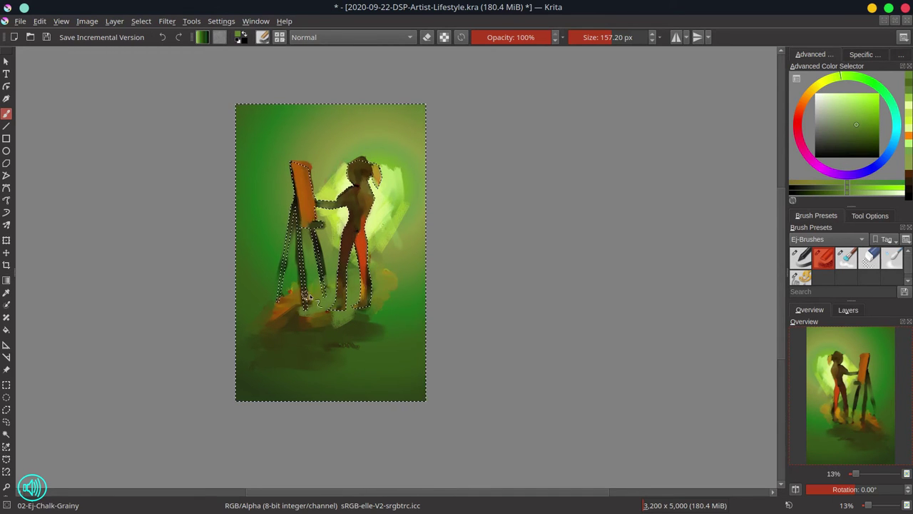
mouse_move(309, 293)
left_mouse_down()
mouse_move(269, 327)
mouse_move(293, 306)
mouse_move(266, 309)
mouse_move(277, 303)
mouse_move(275, 313)
mouse_move(269, 299)
mouse_move(280, 309)
mouse_move(241, 319)
left_mouse_up()
- Paint dark cast shadows from the easel and feet and a lighter green streak between the feet, using a 102.10 px brush
left_click(292, 319, "ctrl")
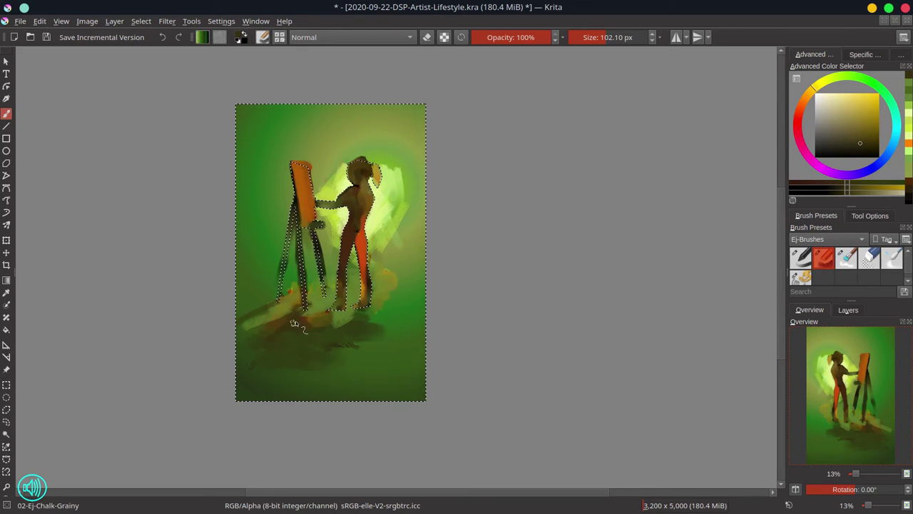
mouse_move(329, 297)
left_mouse_down()
mouse_move(300, 335)
mouse_move(259, 355)
left_mouse_up()
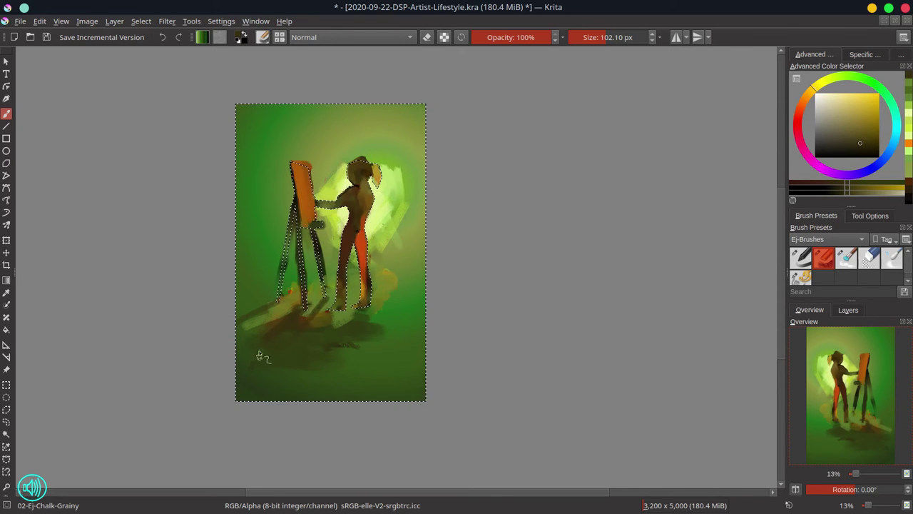
mouse_move(321, 325)
left_mouse_down()
mouse_move(358, 326)
mouse_move(326, 317)
mouse_move(352, 314)
mouse_move(285, 339)
mouse_move(367, 311)
mouse_move(361, 321)
mouse_move(323, 328)
mouse_move(358, 304)
mouse_move(345, 340)
left_mouse_up()
left_click(356, 291, "ctrl")
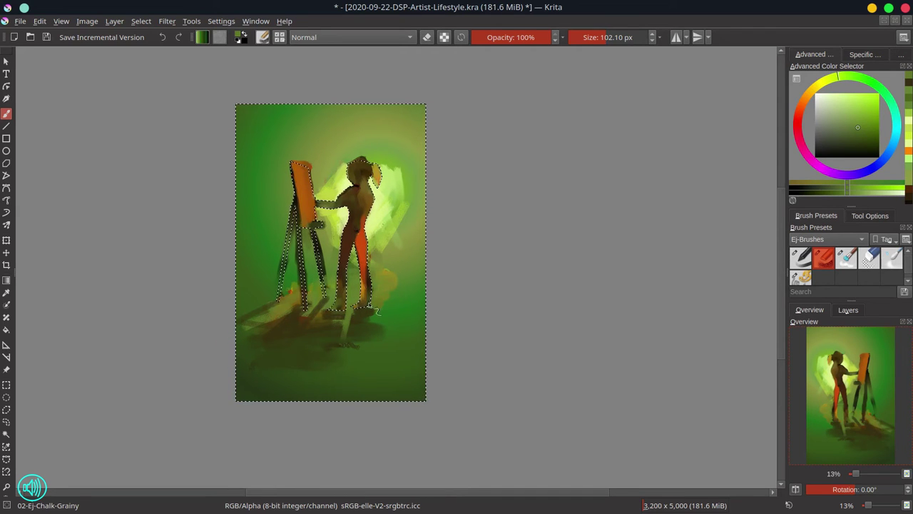
left_click(367, 314, "ctrl")
left_click_drag(356, 311, 372, 314)
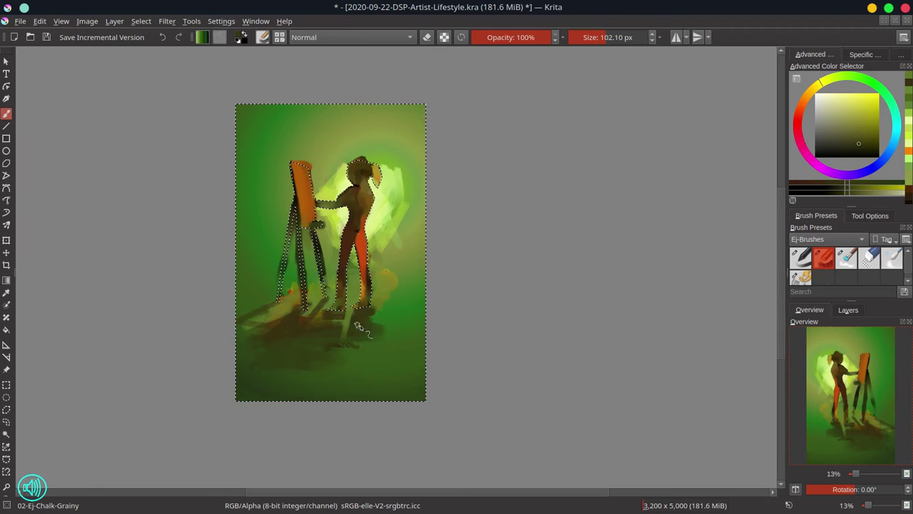
- Cover the orange patch beside the figure's legs and the area around the easel's feet with sampled greens, enlarging the brush to 124.48 px
left_click(407, 271, "ctrl")
mouse_move(384, 269)
left_mouse_down("shift")
mouse_move(393, 268)
mouse_move(380, 300)
left_mouse_up("shift")
left_click(292, 276, "ctrl")
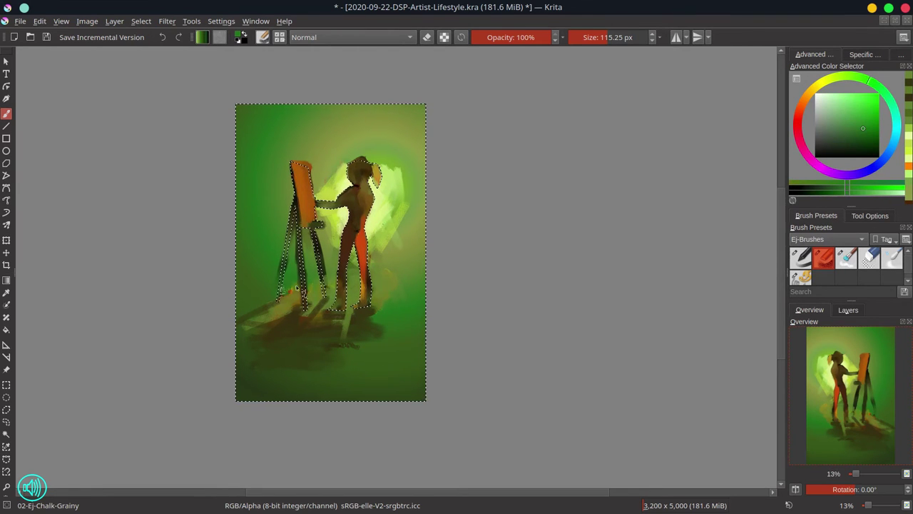
left_click_drag(298, 287, 316, 276)
left_click(261, 288, "ctrl")
left_click_drag(256, 293, 291, 291, "shift")
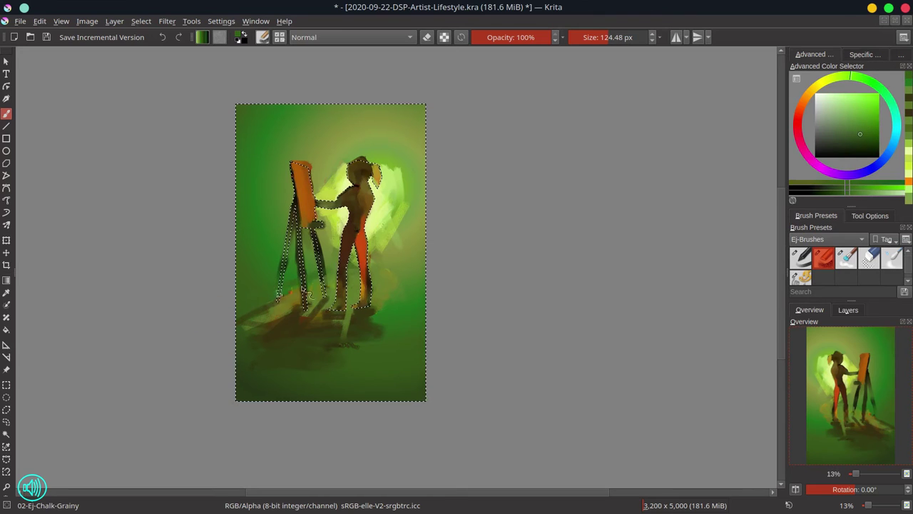
left_click(280, 272, "ctrl")
mouse_move(348, 255)
left_mouse_down()
mouse_move(302, 236)
mouse_move(306, 255)
mouse_move(298, 248)
mouse_move(344, 257)
mouse_move(311, 276)
mouse_move(319, 260)
mouse_move(308, 275)
mouse_move(297, 254)
mouse_move(305, 263)
mouse_move(286, 274)
mouse_move(284, 255)
mouse_move(272, 253)
mouse_move(283, 279)
mouse_move(294, 216)
mouse_move(306, 220)
mouse_move(282, 215)
mouse_move(293, 202)
mouse_move(284, 276)
mouse_move(275, 267)
mouse_move(293, 278)
mouse_move(275, 296)
left_mouse_up()
- Blend the background between and beside the easel legs with strokes of repeatedly sampled neighbouring greens
left_click(330, 244, "ctrl")
left_click(325, 236, "ctrl")
left_click(327, 245, "ctrl")
left_click(310, 246, "ctrl")
left_click(323, 254, "ctrl")
left_click(332, 255, "ctrl")
left_click(324, 266, "ctrl")
left_click(302, 258, "ctrl")
left_click(287, 263, "ctrl")
left_click(282, 208, "ctrl")
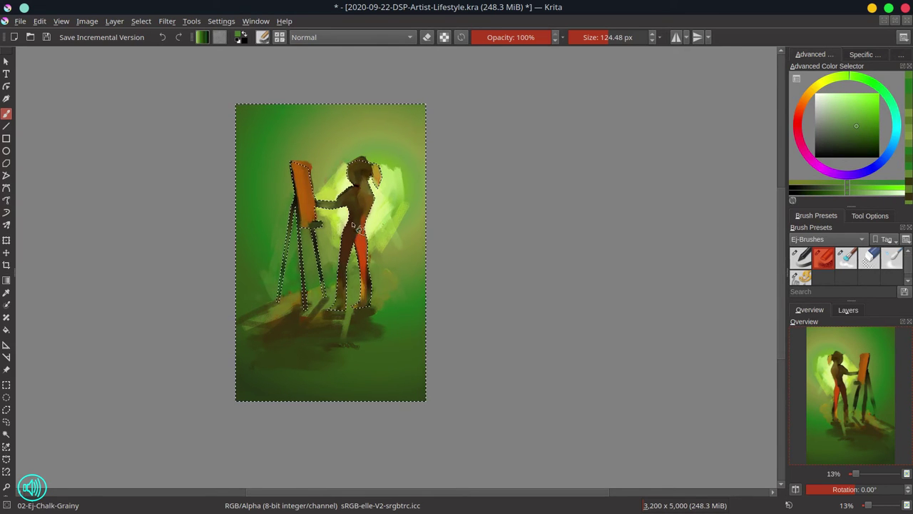
- Clean up the background around the easel's canvas with sampled green and olive strokes above and to the left of it
left_click(288, 189, "ctrl")
left_click_drag(287, 169, 291, 201)
left_click(318, 164, "ctrl")
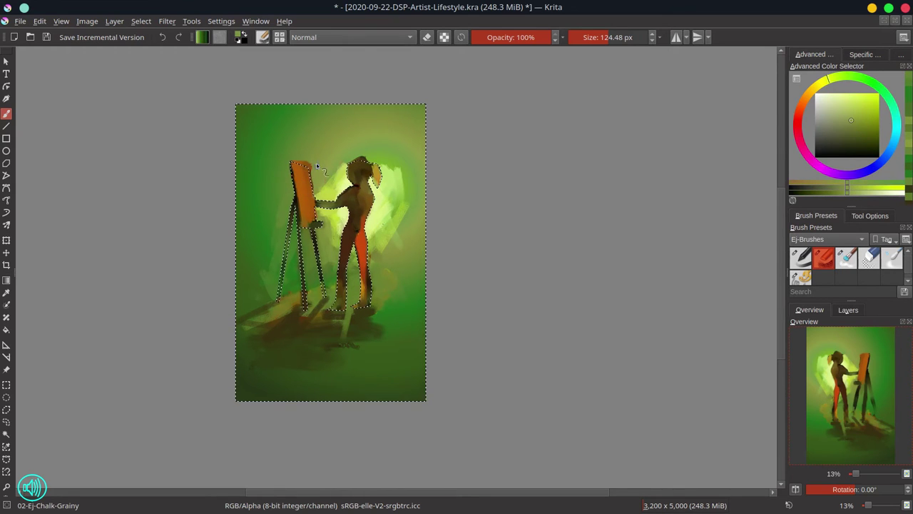
left_click_drag(296, 158, 315, 189)
left_click(319, 180, "ctrl")
mouse_move(308, 157)
left_mouse_down()
mouse_move(280, 170)
mouse_move(311, 189)
mouse_move(308, 154)
mouse_move(277, 171)
mouse_move(292, 170)
mouse_move(280, 239)
left_mouse_up()
left_click(254, 176, "ctrl")
left_click(257, 215, "ctrl")
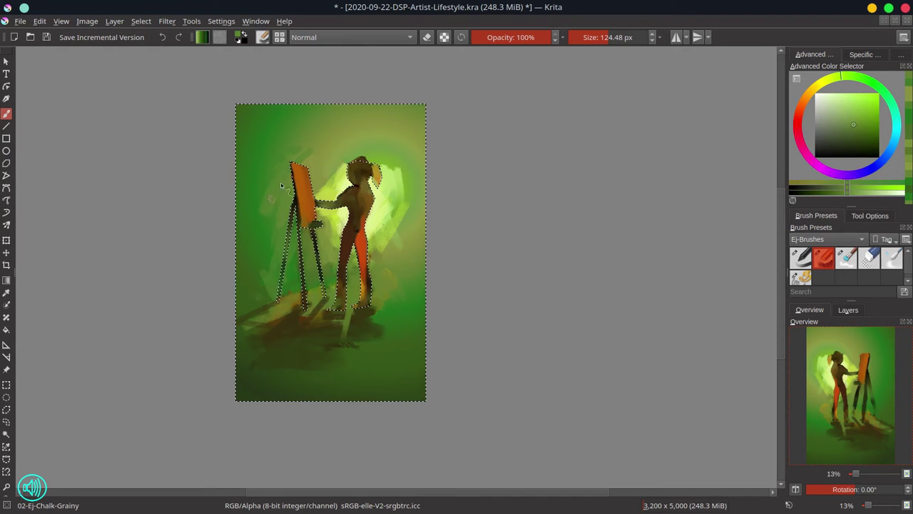
left_click(319, 161, "ctrl")
left_click_drag(293, 152, 264, 182)
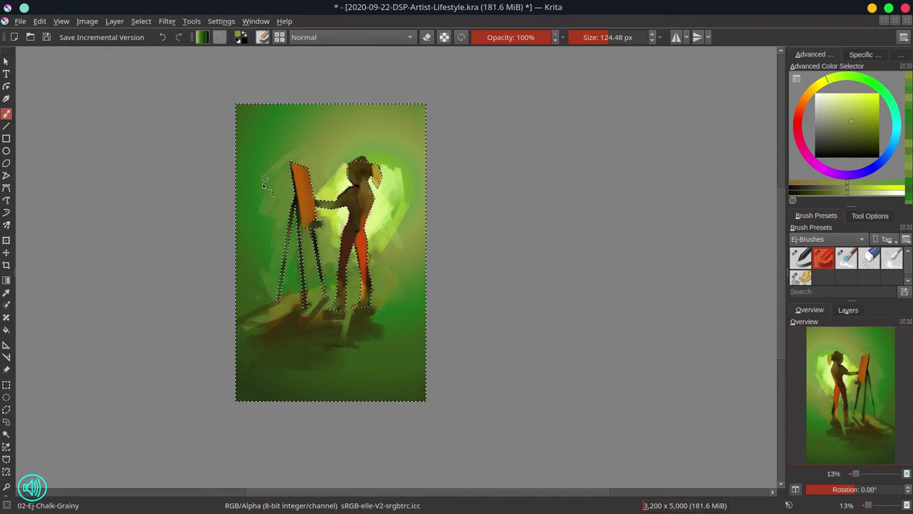
- Round off the glow above and behind the figure's head with sampled light yellow-green strokes
left_click(346, 168, "ctrl")
mouse_move(373, 157)
left_mouse_down()
mouse_move(389, 178)
mouse_move(399, 166)
left_mouse_up()
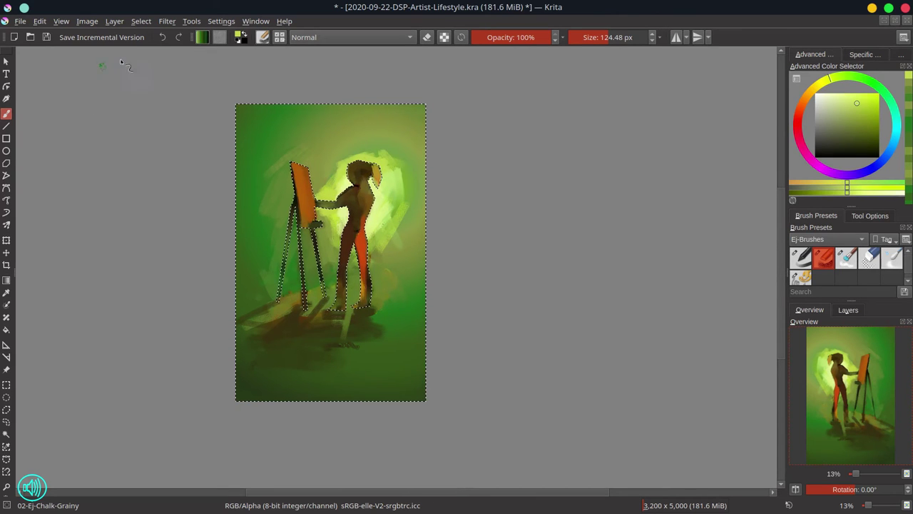
- Invert the selection to the easel and figure, and repaint the easel legs with a sampled dark brown at 73.52 px
left_click(148, 23)
left_click(150, 78)
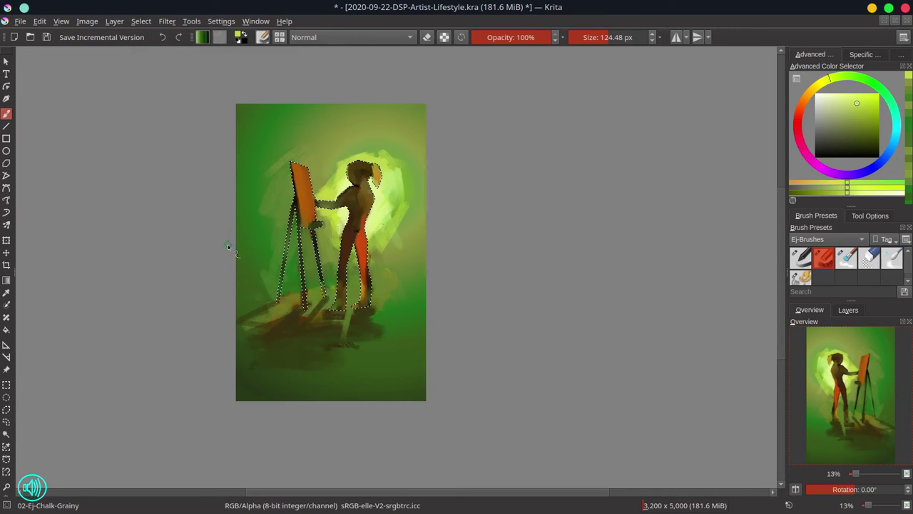
left_click_drag(327, 262, 331, 255)
scroll(331, 254, "up", 3)
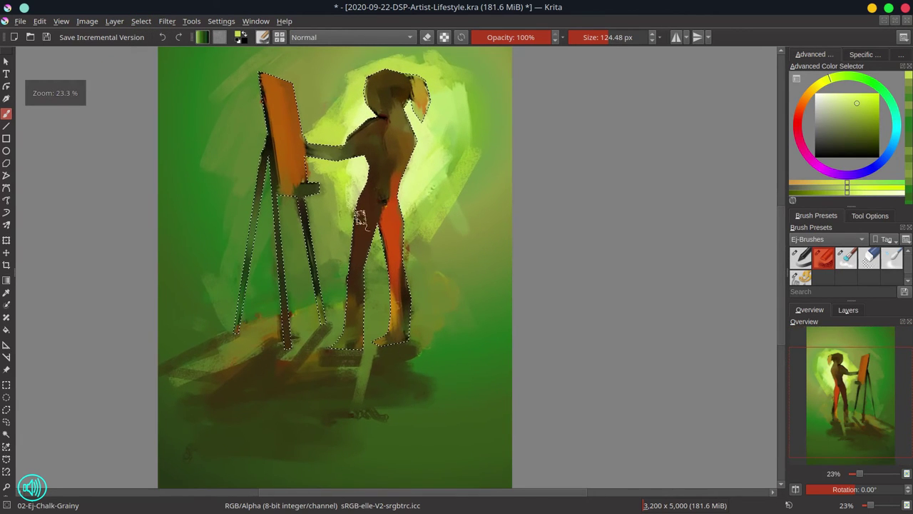
left_click(266, 158, "ctrl")
mouse_move(252, 233)
left_mouse_down("shift")
mouse_move(232, 234)
mouse_move(252, 234)
mouse_move(246, 270)
left_mouse_up("shift")
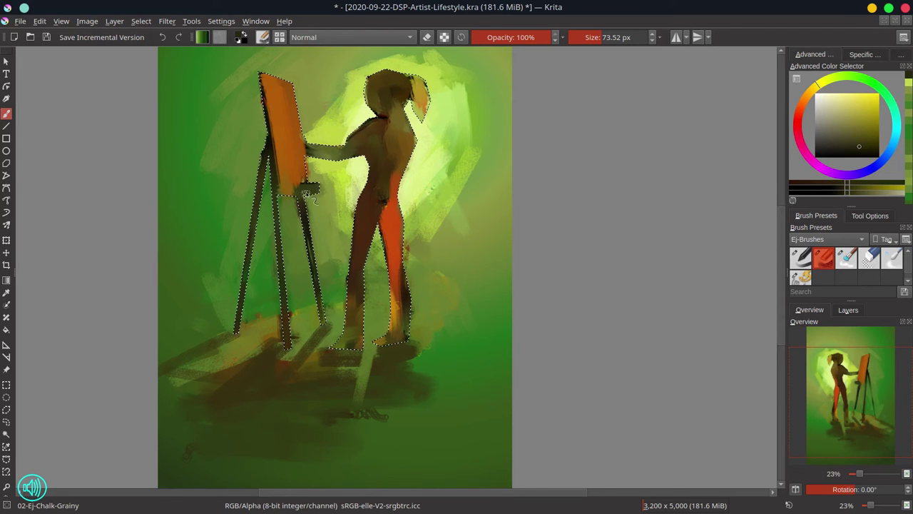
- Invert the selection back to the background around the easel and figure
left_click(144, 23)
left_click(165, 77)
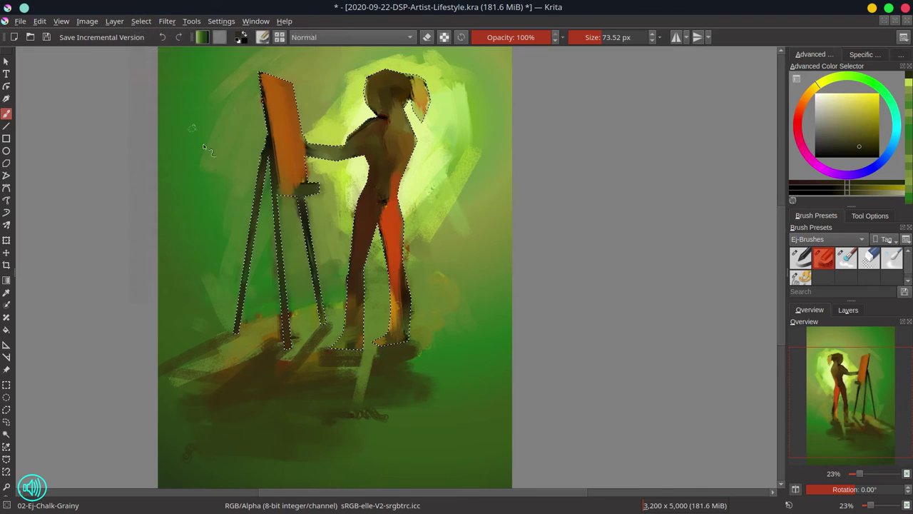
- Try a sampled green stroke on the background beside the easel's ledge, and undo it
left_click(294, 202, "ctrl")
mouse_move(308, 201)
left_mouse_down()
mouse_move(304, 234)
mouse_move(319, 194)
left_mouse_up()
left_click(327, 176, "ctrl")
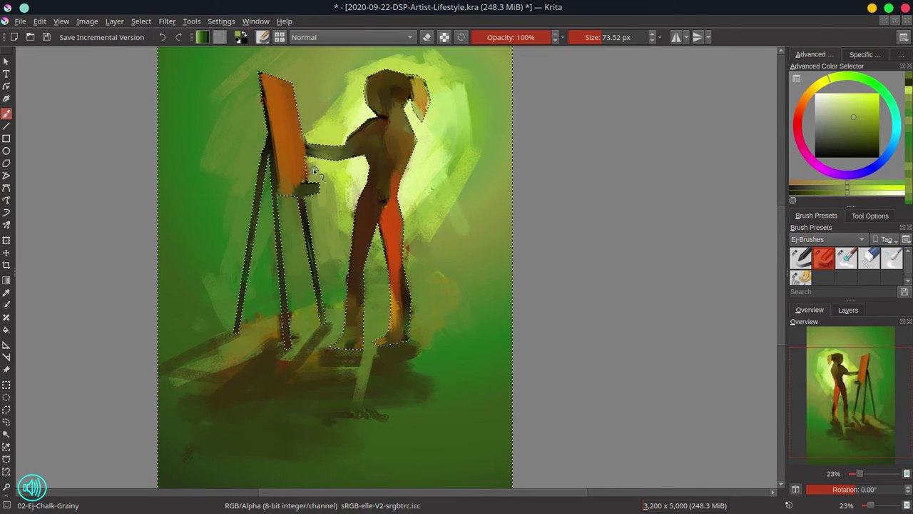
key("ctrl+z")
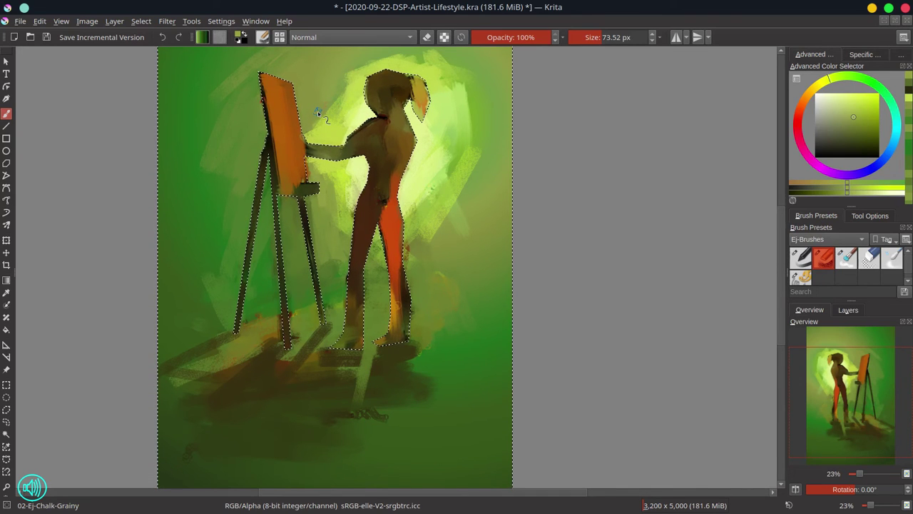
- Clean up the background along the canvas's outer edge and behind the figure's rear leg with sampled greens, and save the painting
left_click(268, 116, "ctrl")
left_click(257, 126, "ctrl")
left_click_drag(261, 91, 268, 114)
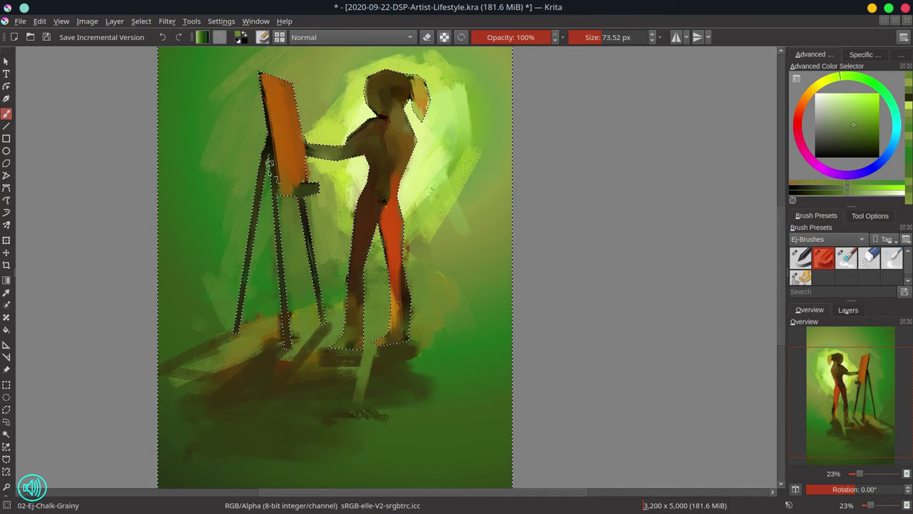
left_click(418, 219, "ctrl")
mouse_move(407, 244)
left_mouse_down()
mouse_move(404, 265)
mouse_move(405, 250)
left_mouse_up()
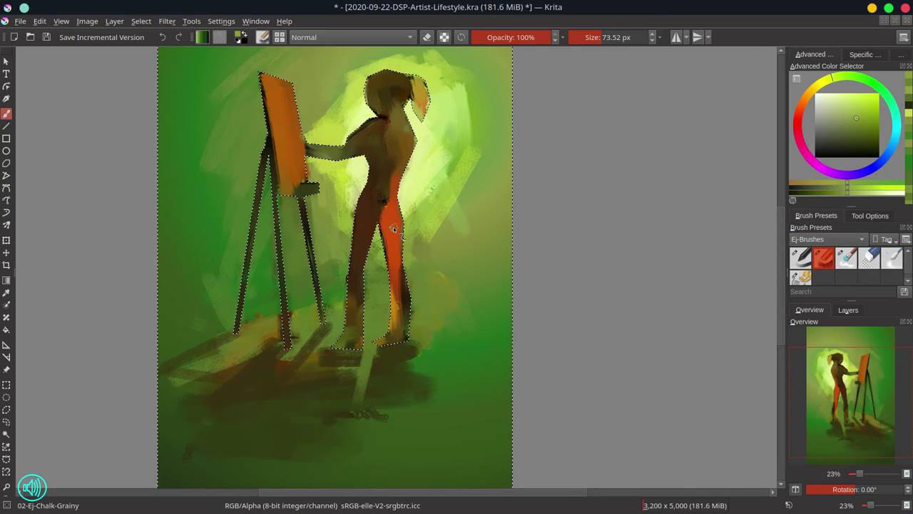
key("ctrl+s")
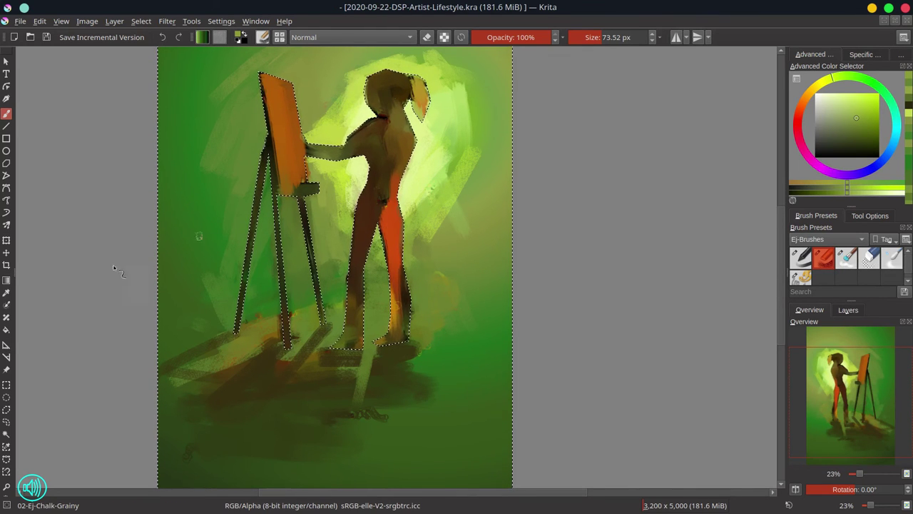
- Trim the figure's front shoulder and upper arm from the silhouette with a polygonal selection, and set the selection action to subtract
left_click(6, 409)
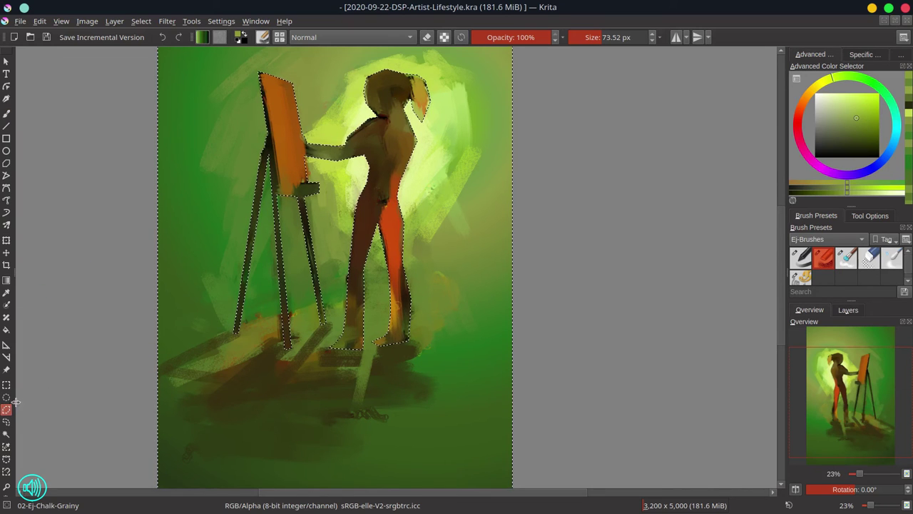
left_click(338, 127)
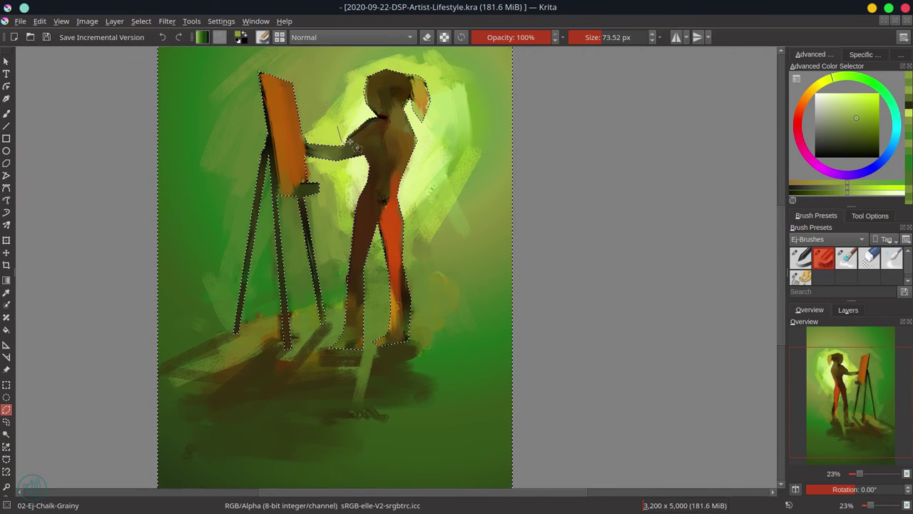
left_click(343, 144)
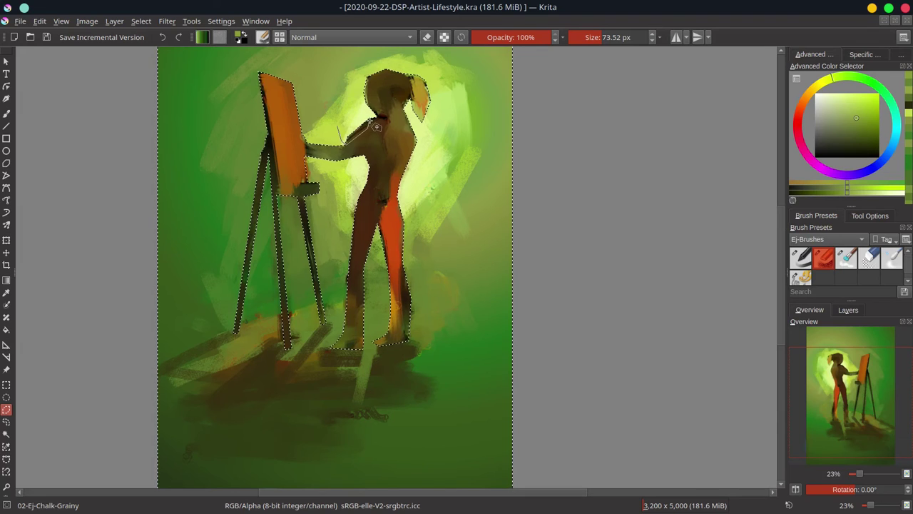
left_click(373, 119)
double_click(356, 108)
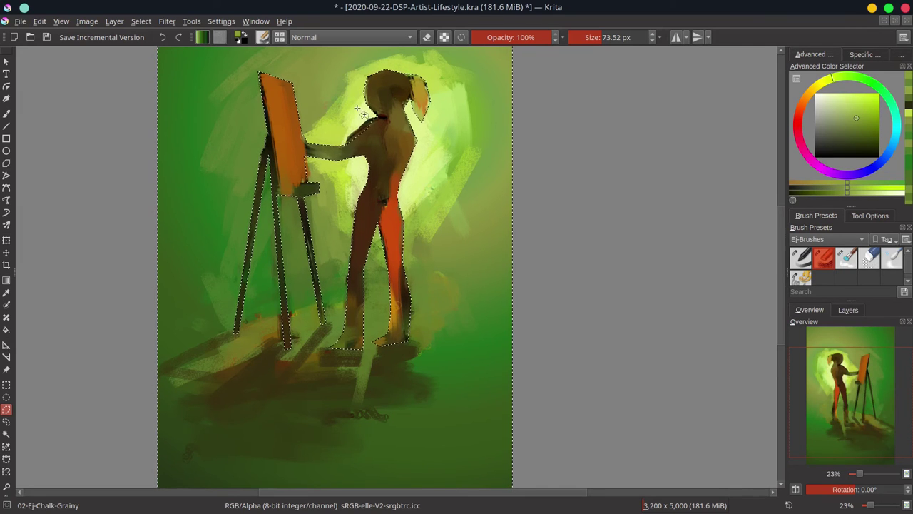
left_click(357, 108)
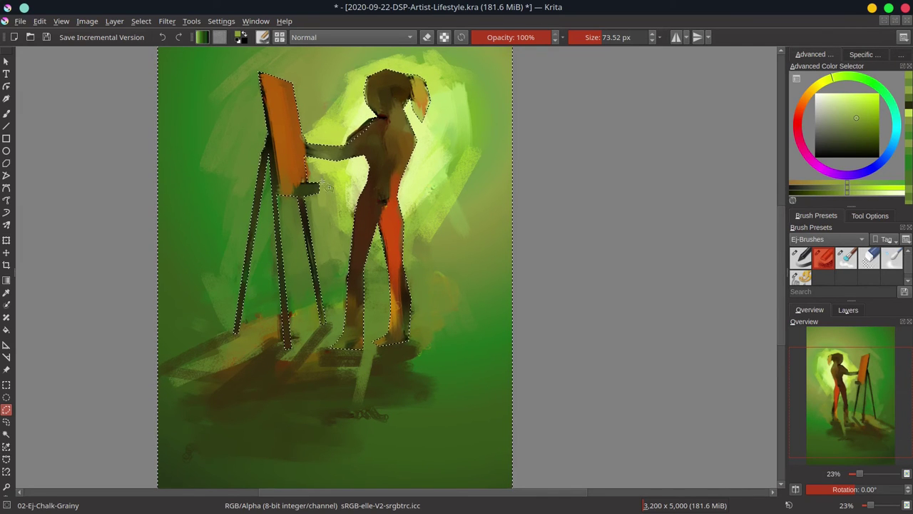
left_click(383, 116)
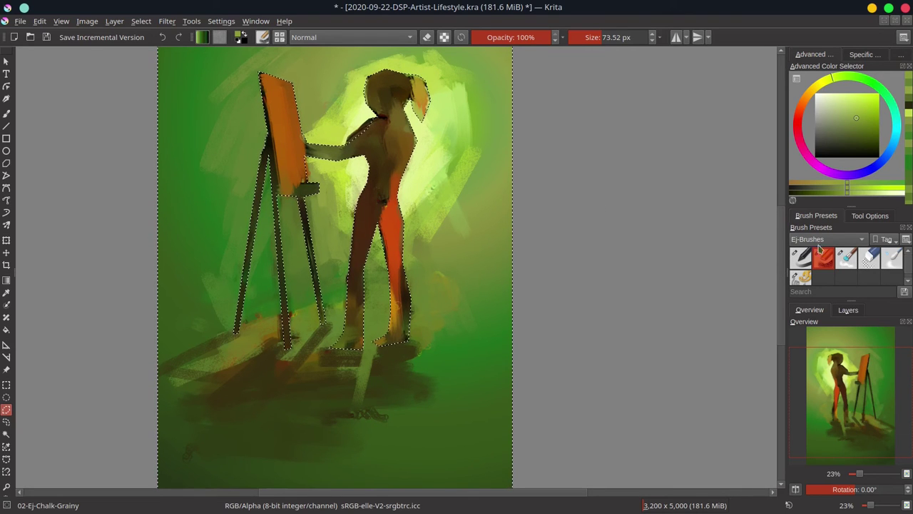
left_click(876, 219)
left_click(862, 266)
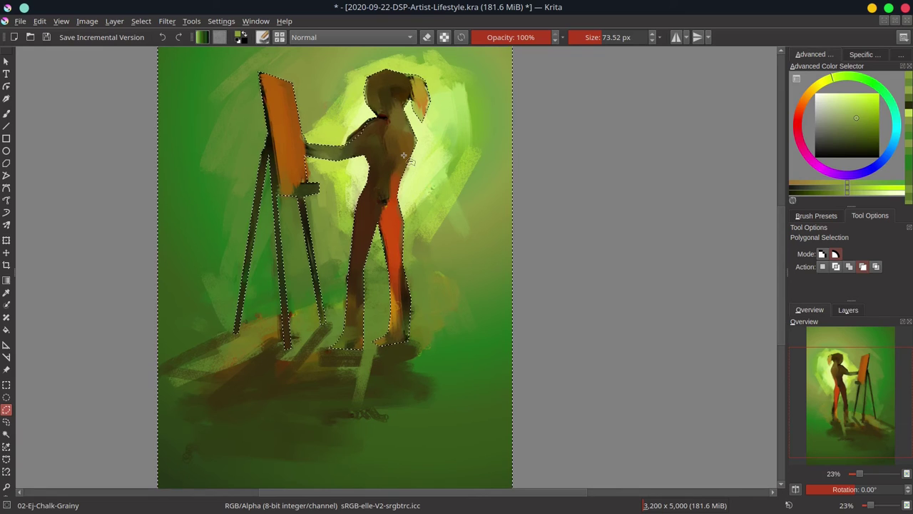
- Cut the trimmed shoulder area out of Layer 2's silhouette, hide Layer 2 and make Background the active layer
left_click(854, 310)
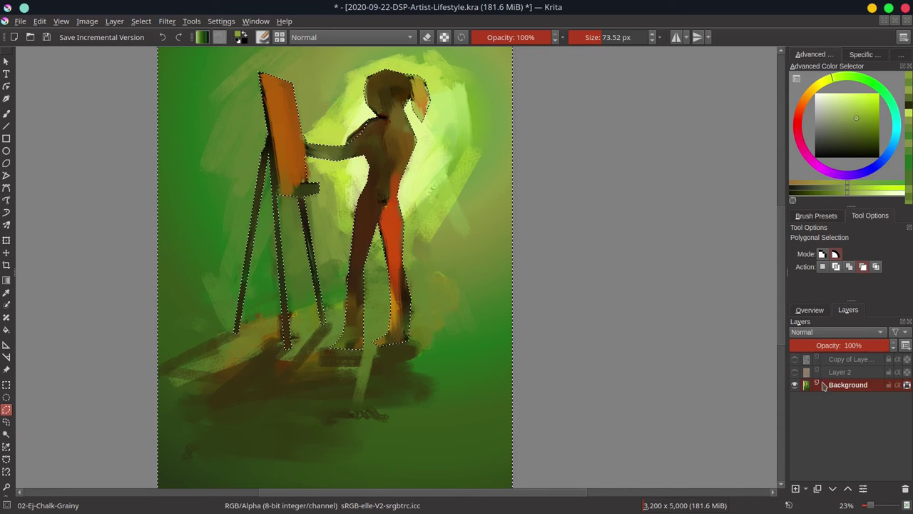
left_click(795, 373)
left_click(829, 373)
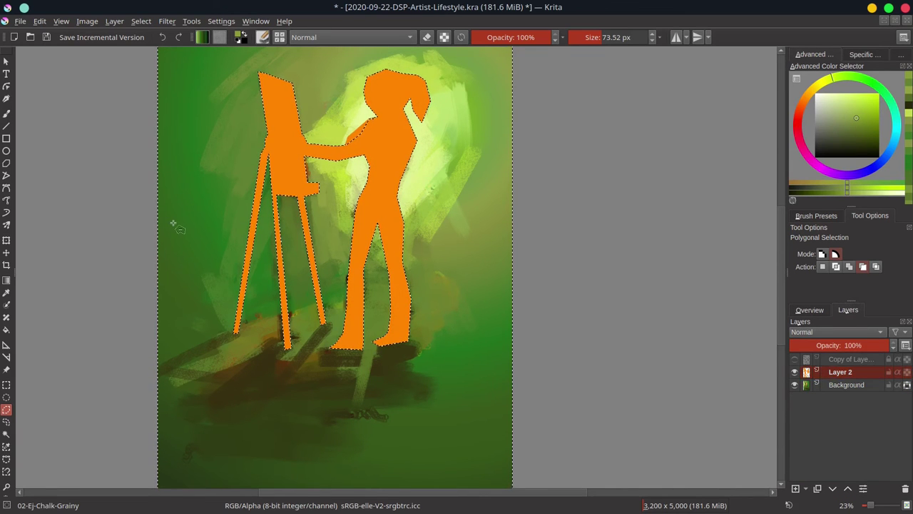
left_click(40, 22)
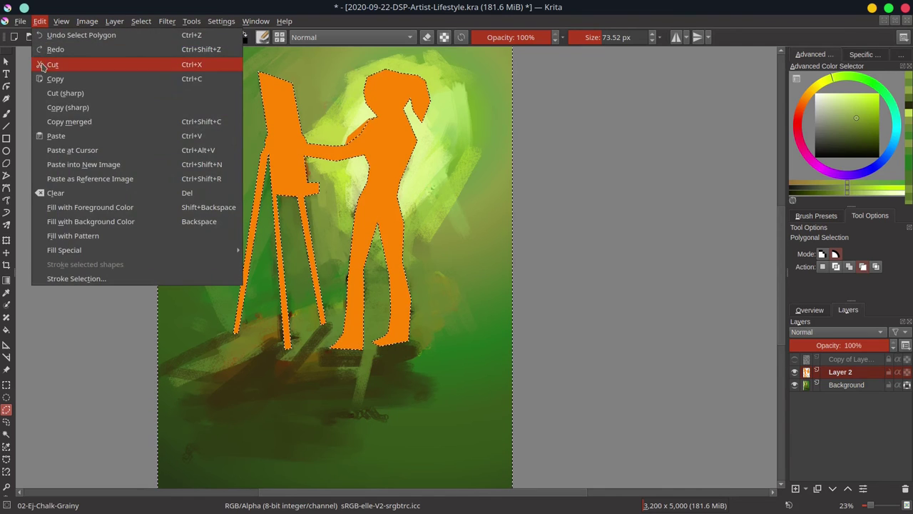
left_click(44, 64)
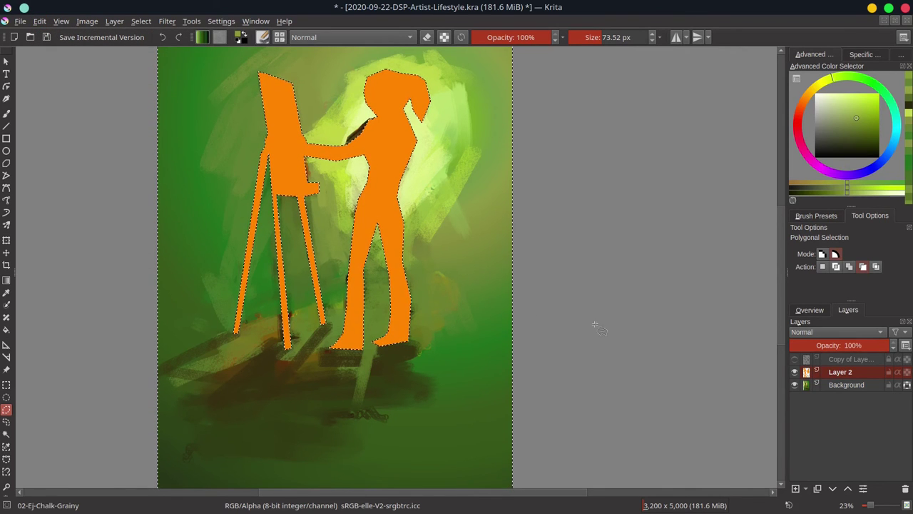
left_click(795, 372)
left_click(835, 385)
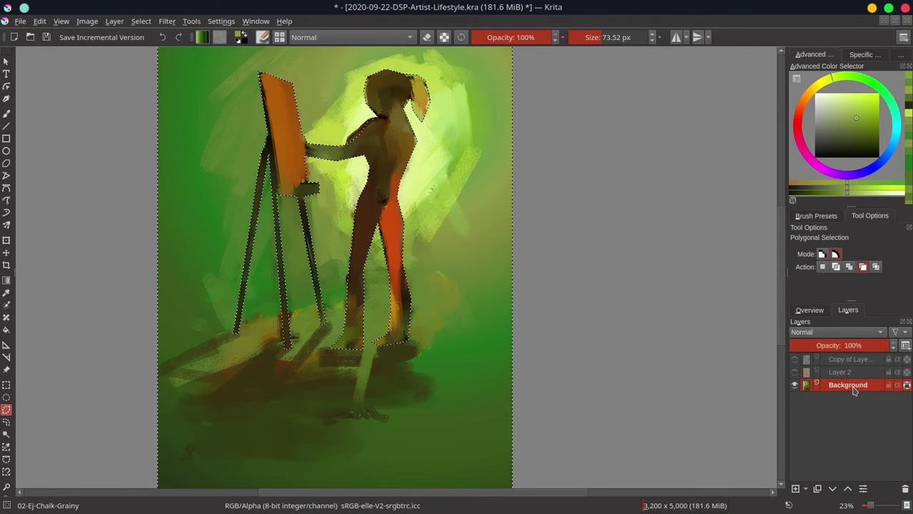
left_click(807, 311)
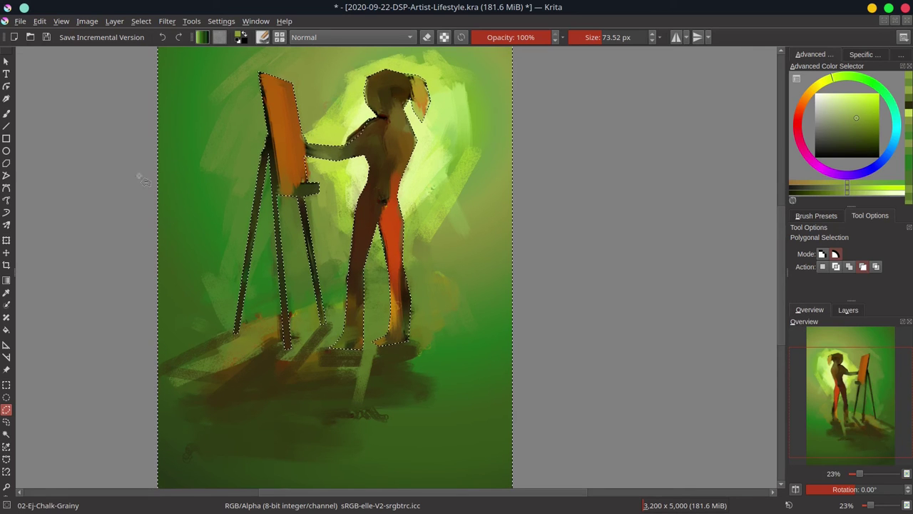
- Paint over the trimmed shoulder edge and the glow behind the figure's back with sampled light yellow-green
key("b")
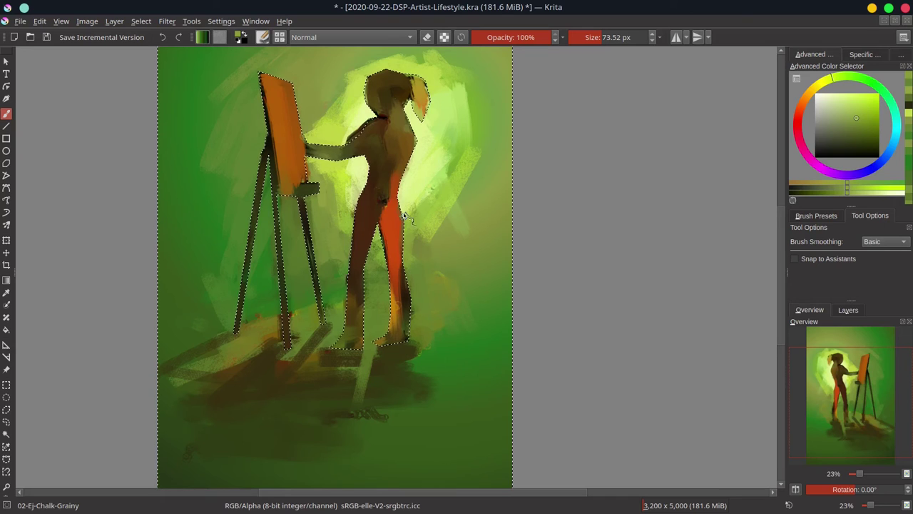
left_click(358, 124, "ctrl")
mouse_move(365, 122)
left_mouse_down()
mouse_move(403, 103)
mouse_move(350, 146)
left_mouse_up()
left_click(341, 130, "ctrl")
left_click(427, 155, "ctrl")
left_click_drag(413, 163, 426, 141)
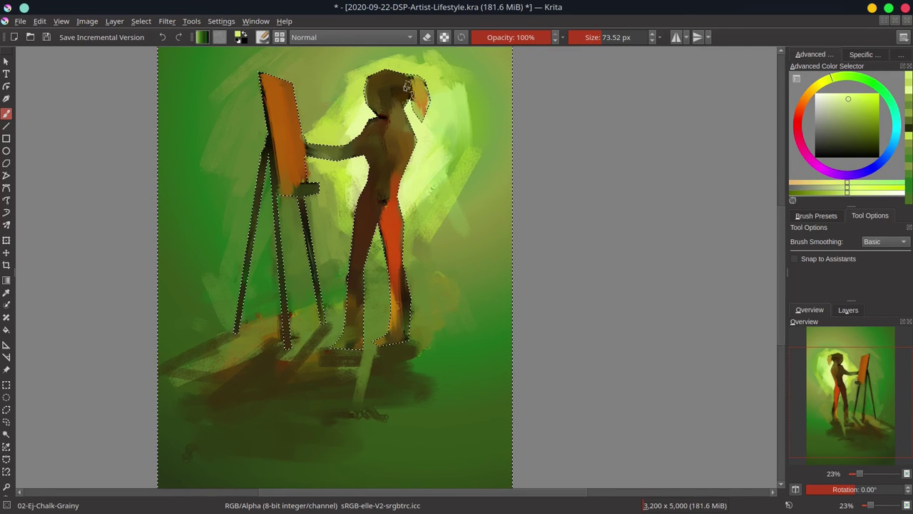
- Invert the selection to the easel and figure, and repaint the ponytail and head with sampled dark browns
left_click(141, 20)
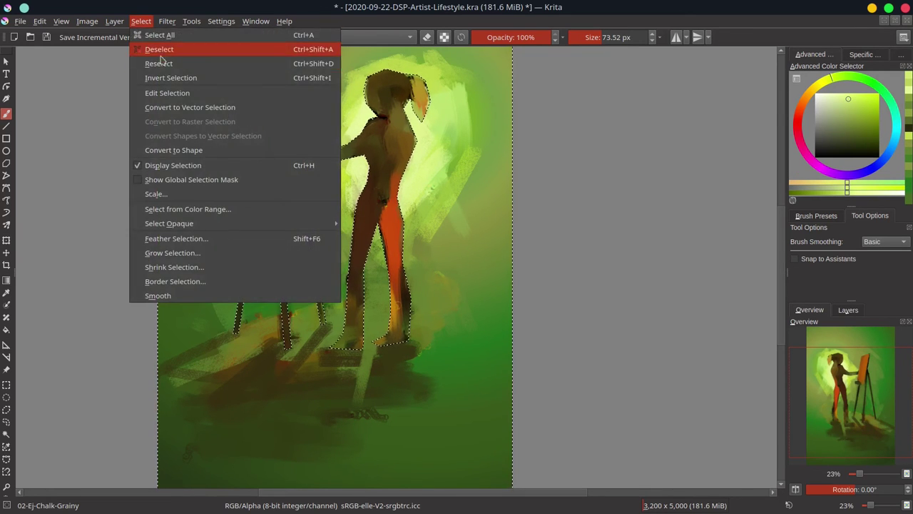
left_click(170, 77)
left_click(385, 114, "ctrl")
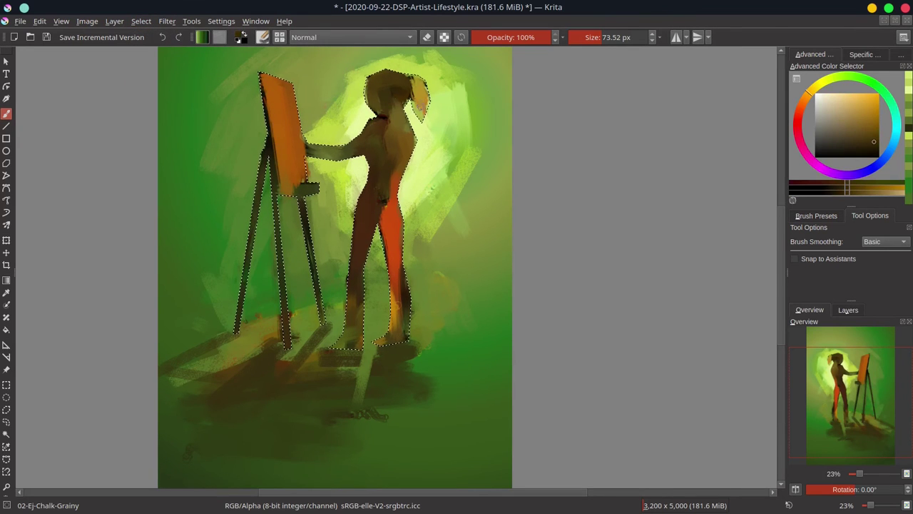
mouse_move(421, 107)
left_mouse_down()
mouse_move(419, 87)
mouse_move(408, 120)
left_mouse_up()
left_click(401, 95, "ctrl")
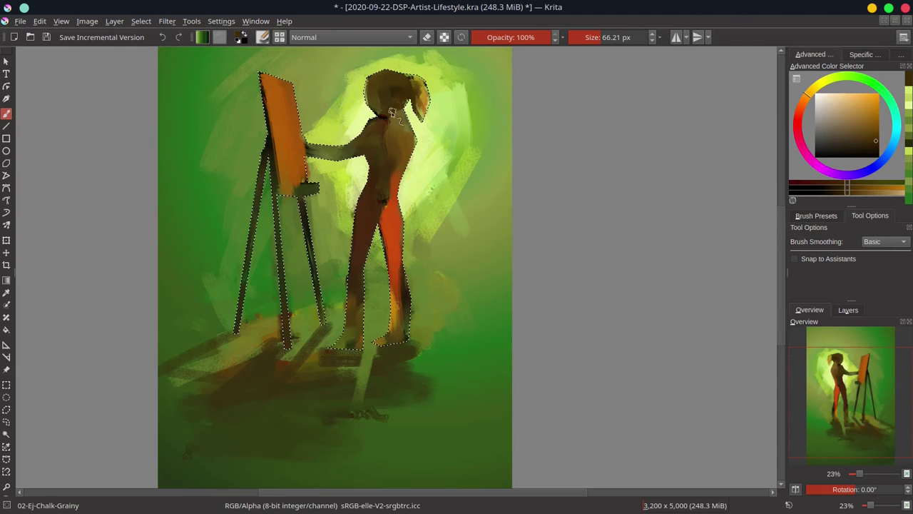
left_click(377, 87, "ctrl")
mouse_move(370, 77)
left_mouse_down()
mouse_move(372, 110)
mouse_move(395, 92)
left_mouse_up()
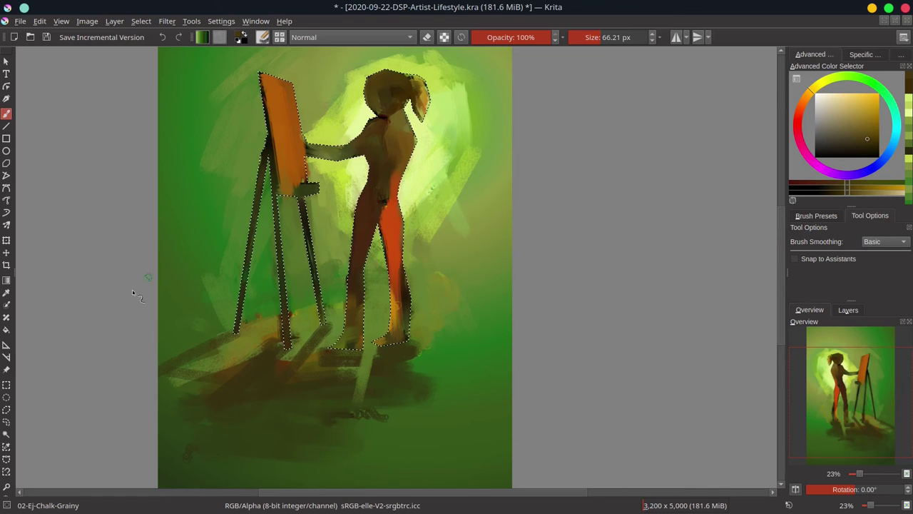
- Reshape the selection along the figure's face profile using subtracting and adding polygonal selections, and save the painting
left_click(6, 409)
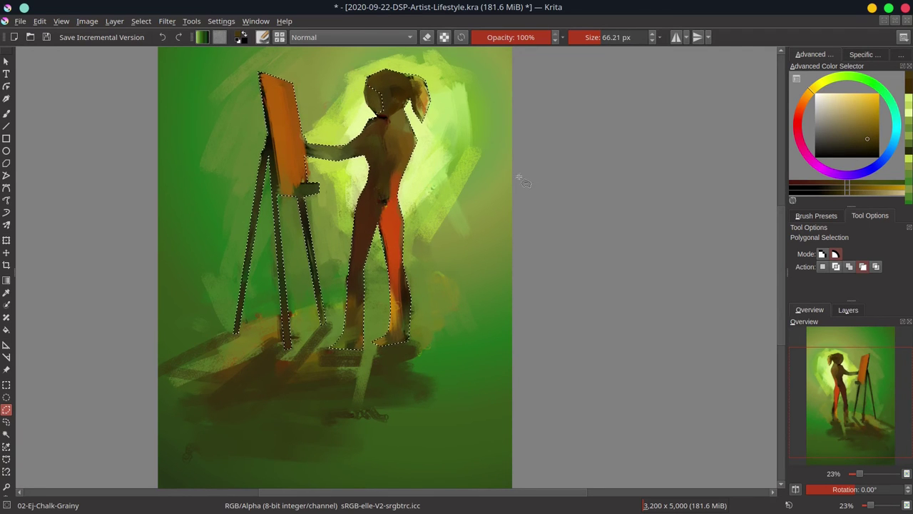
left_click(849, 266)
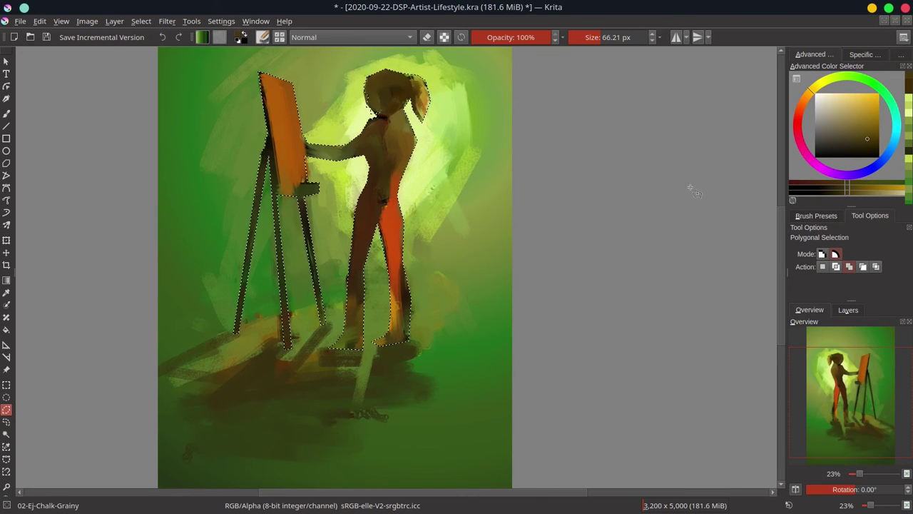
left_click(863, 266)
left_click(849, 266)
left_click(46, 37)
- Return to the brush and invert the selection to the background around the easel and figure
left_click(6, 114)
left_click(846, 310)
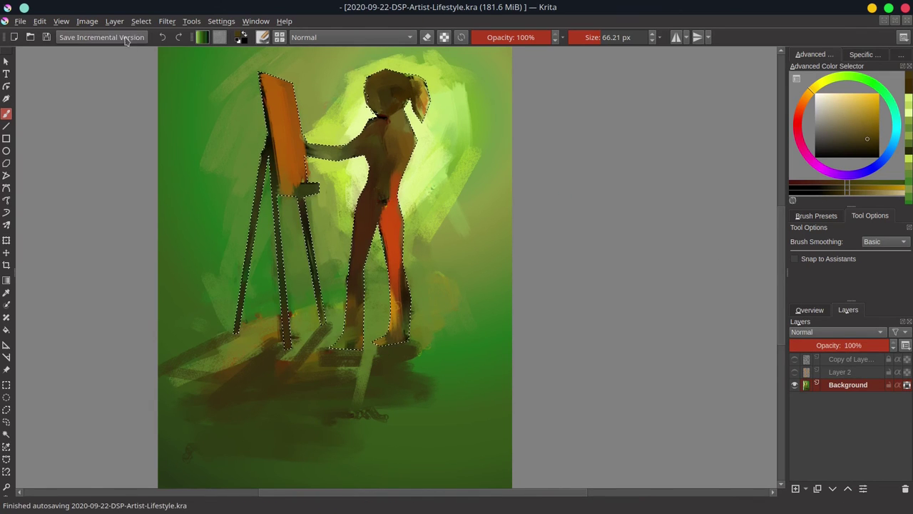
left_click(141, 21)
left_click(149, 81)
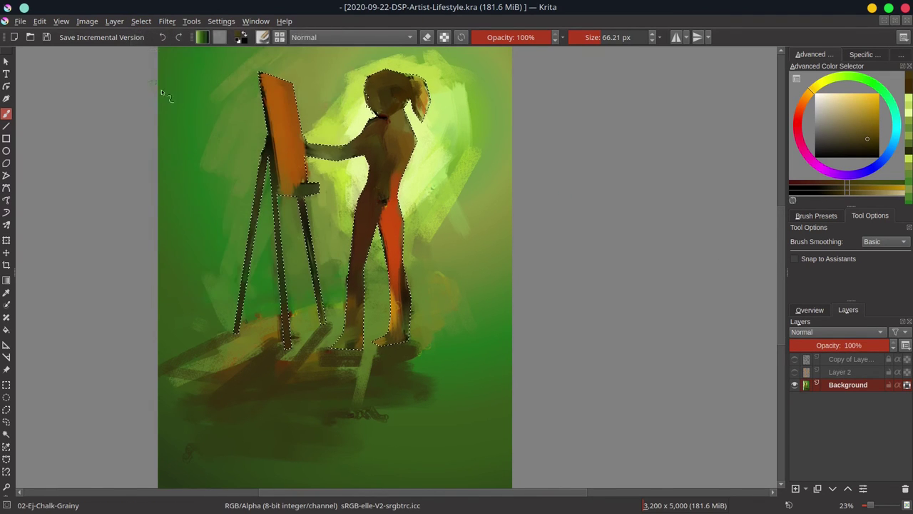
- Fill the background selection with dark brown on a new layer, hide that layer and make Background active again
left_click(796, 488)
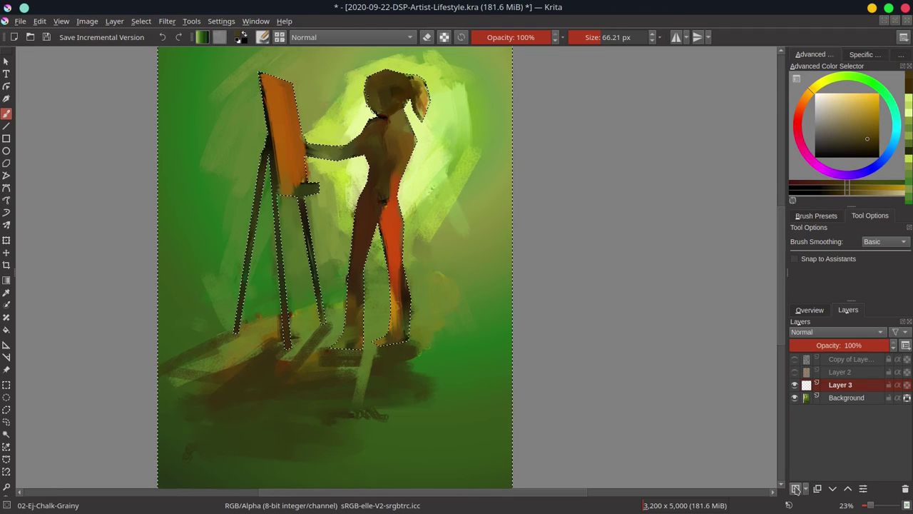
left_click(6, 329)
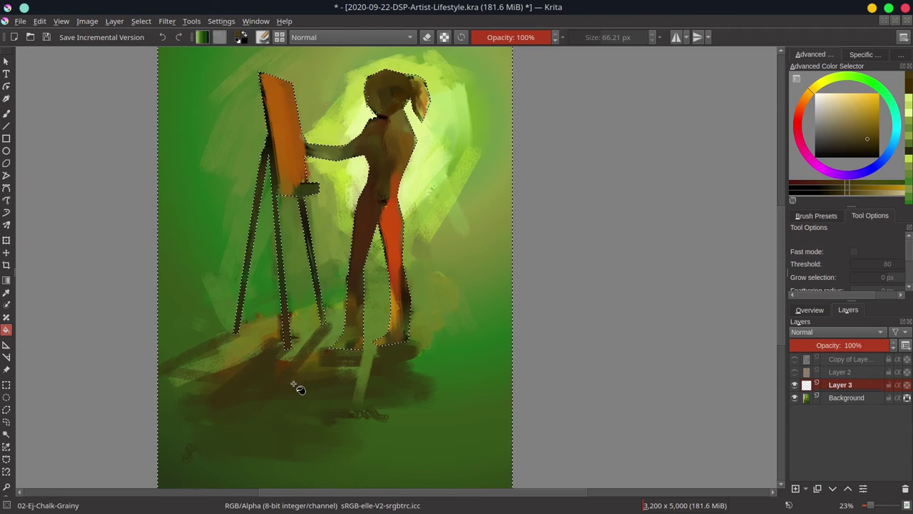
left_click(294, 390)
left_click(795, 384)
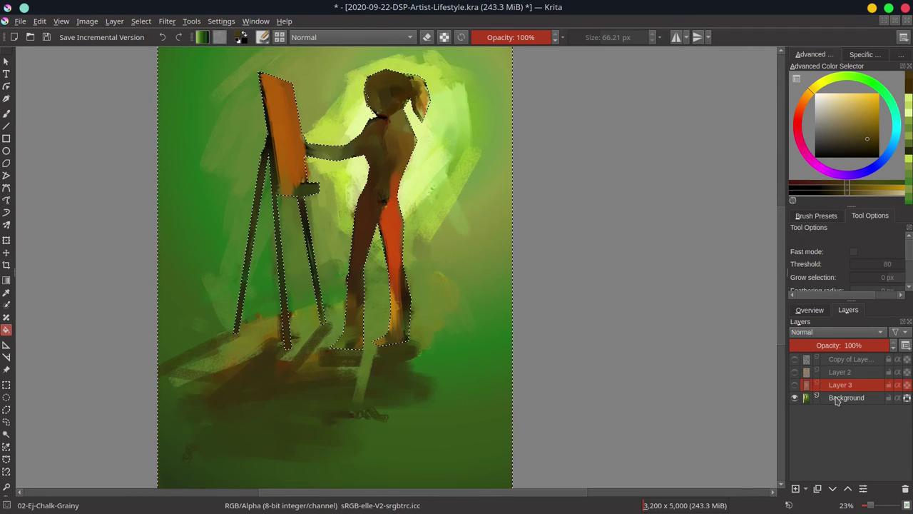
left_click(838, 398)
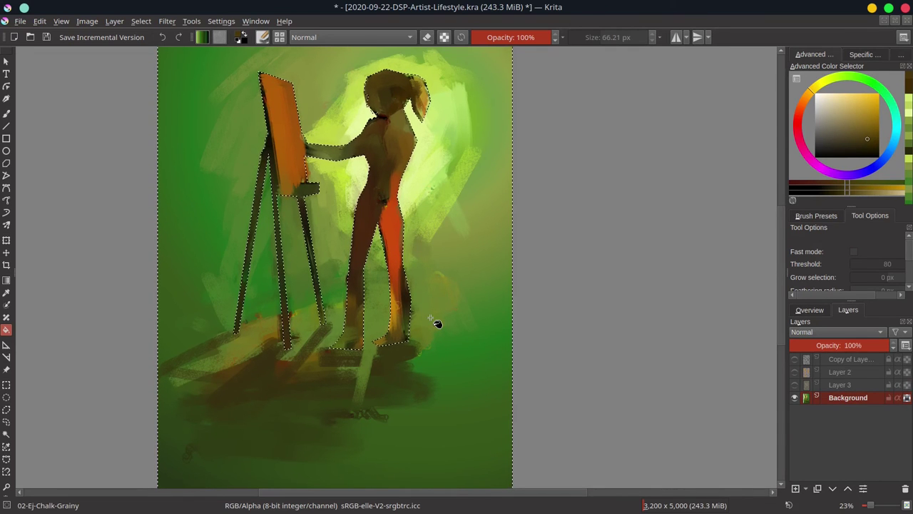
- Return to the brush with its presets shown and paint sampled light green around the face profile and ponytail
left_click(5, 113)
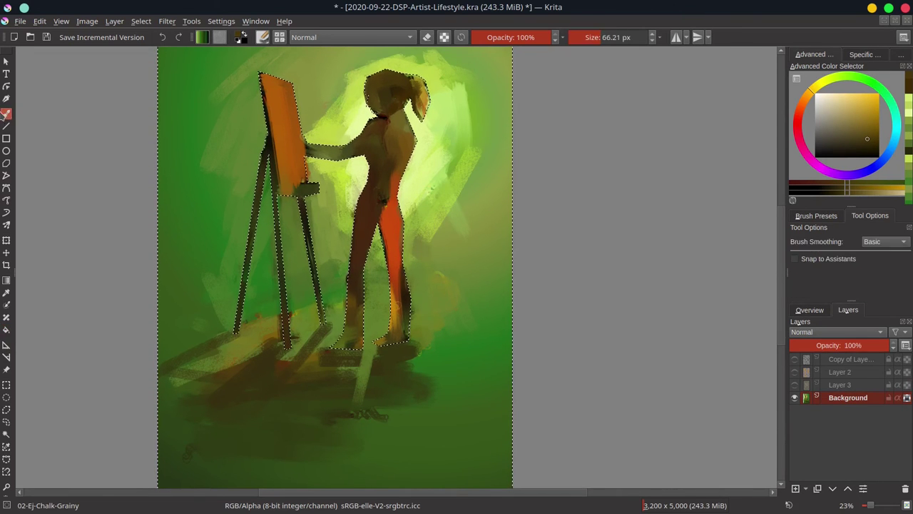
left_click(809, 216)
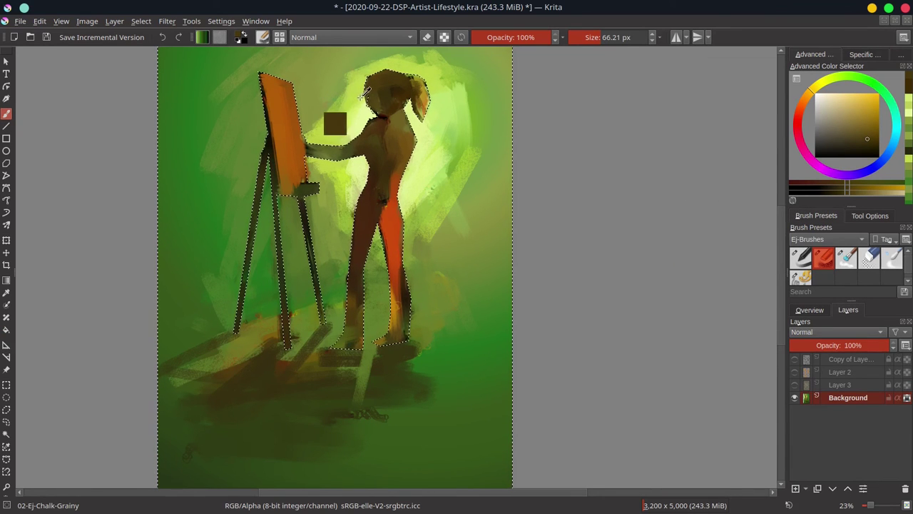
left_click(397, 63, "ctrl")
left_click(367, 117, "ctrl")
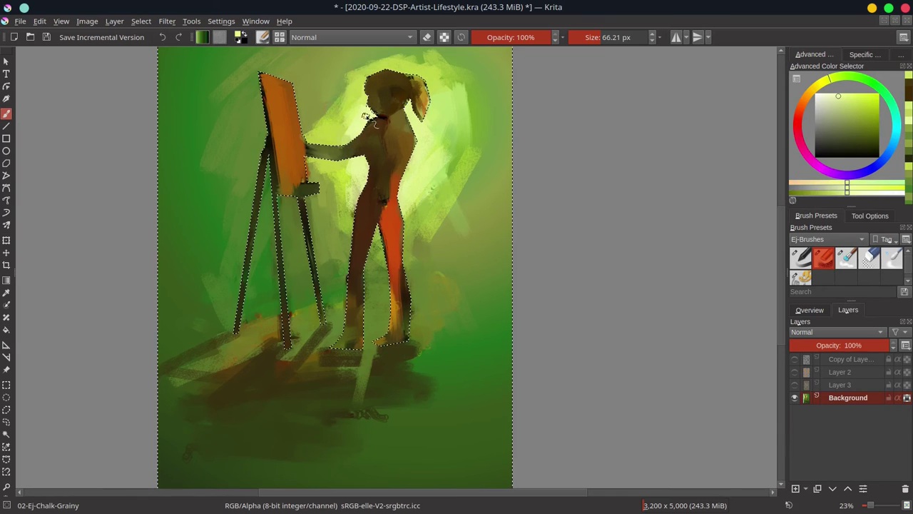
left_click_drag(389, 115, 430, 102)
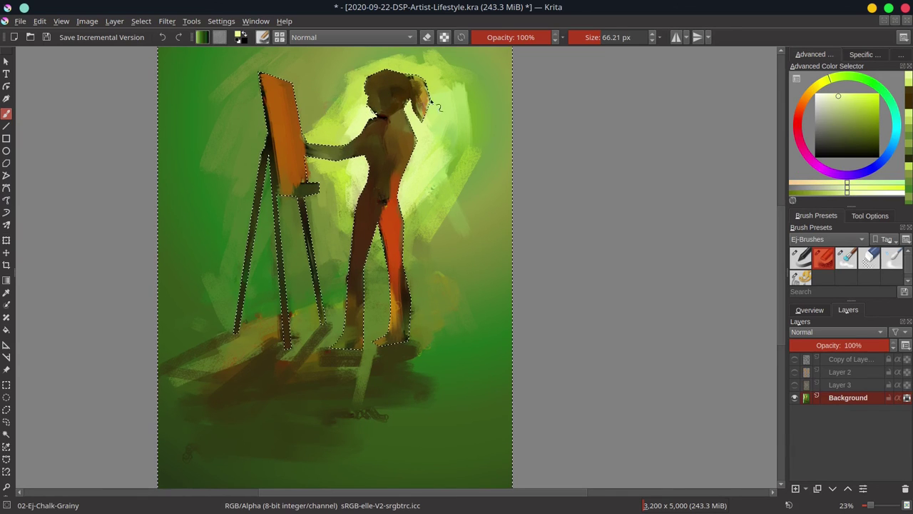
- Invert the selection to the easel and figure, and repaint the neck, shoulder and head with sampled dark browns
left_click(141, 21)
left_click(157, 78)
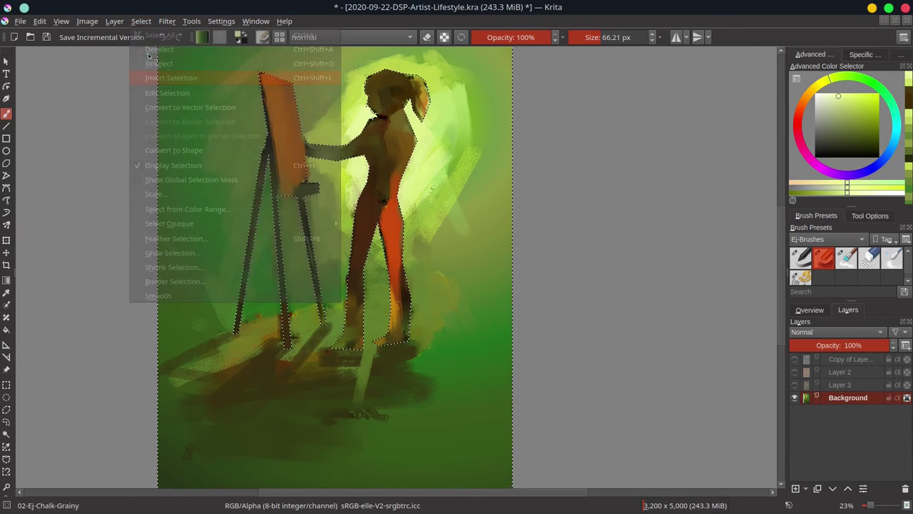
left_click(378, 105, "ctrl")
left_click_drag(382, 123, 396, 119)
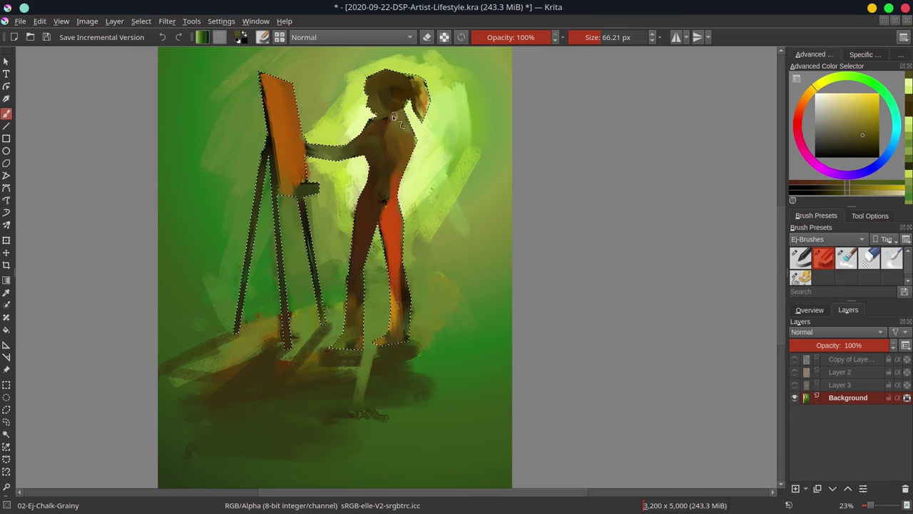
left_click_drag(372, 127, 385, 126)
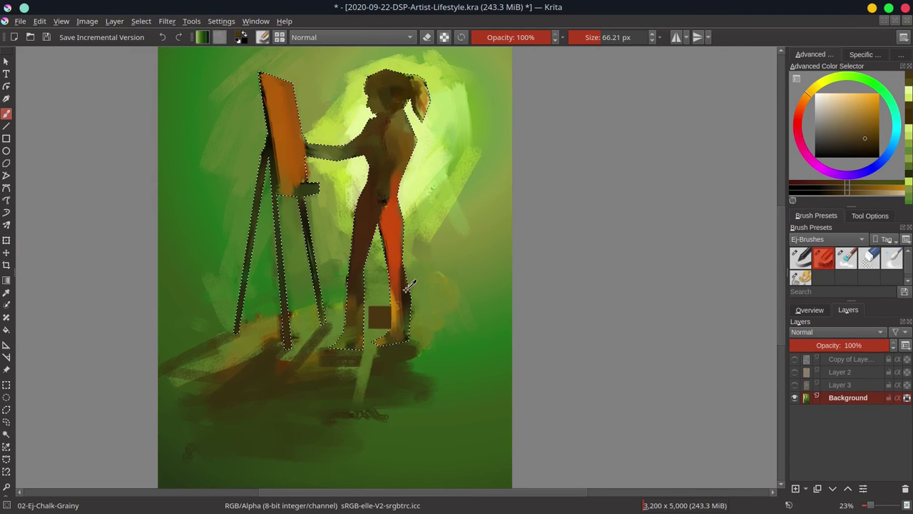
left_click(405, 288, "ctrl")
mouse_move(385, 109)
left_mouse_down()
mouse_move(375, 100)
mouse_move(410, 114)
mouse_move(371, 87)
mouse_move(382, 78)
mouse_move(399, 99)
left_mouse_up()
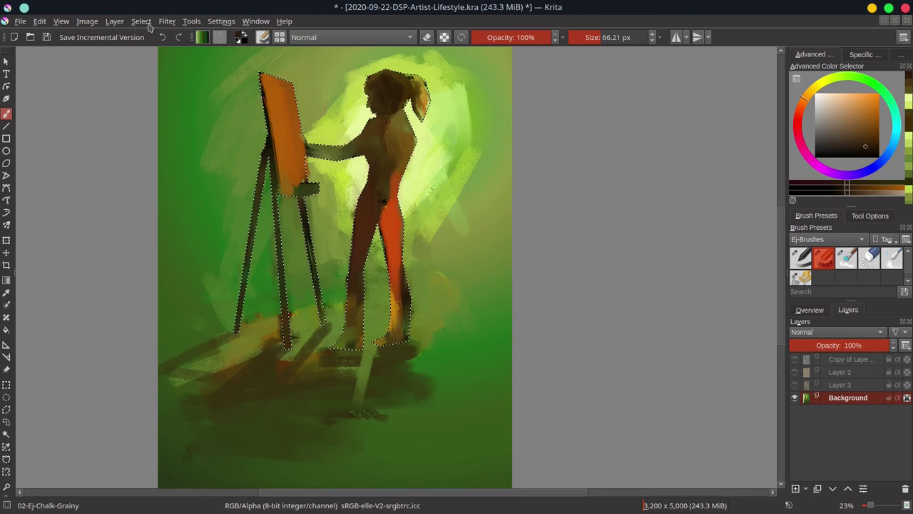
- Clear the selection and refine the face, chin and neck with sampled brown and light green, reducing the brush to 38.68 px
left_click(143, 21)
left_click(153, 45)
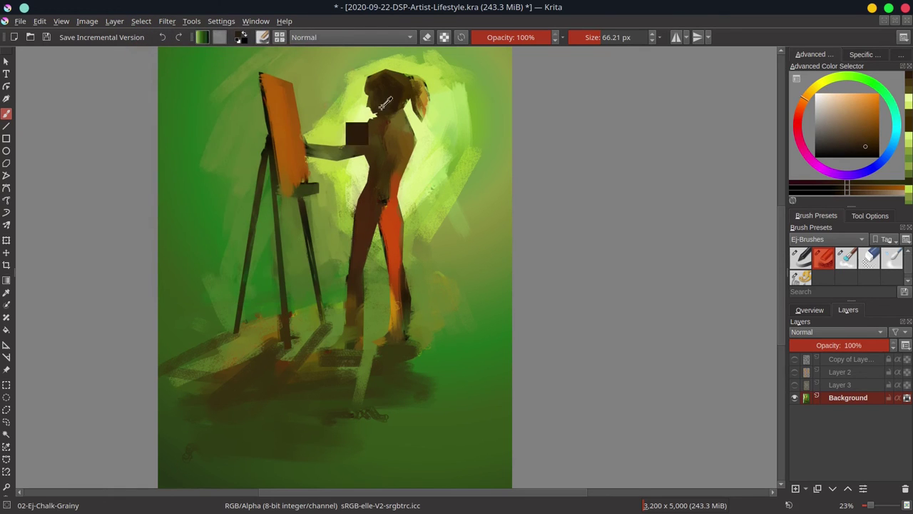
left_click(381, 108, "ctrl")
left_click_drag(383, 109, 379, 109)
key("bracketleft")
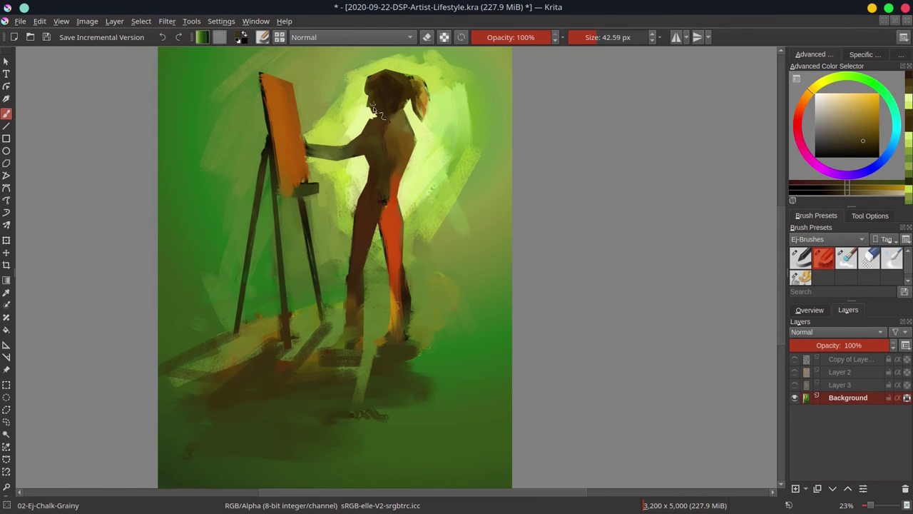
left_click(370, 108, "ctrl")
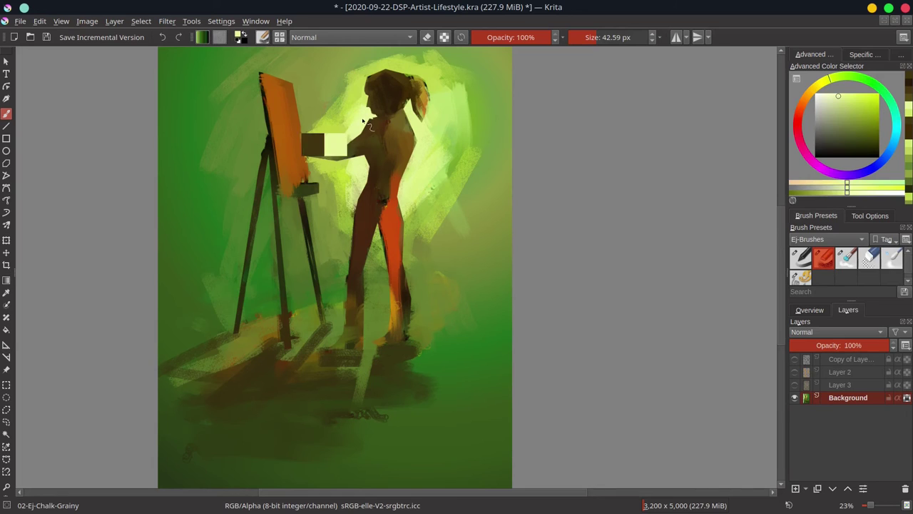
key("bracketleft")
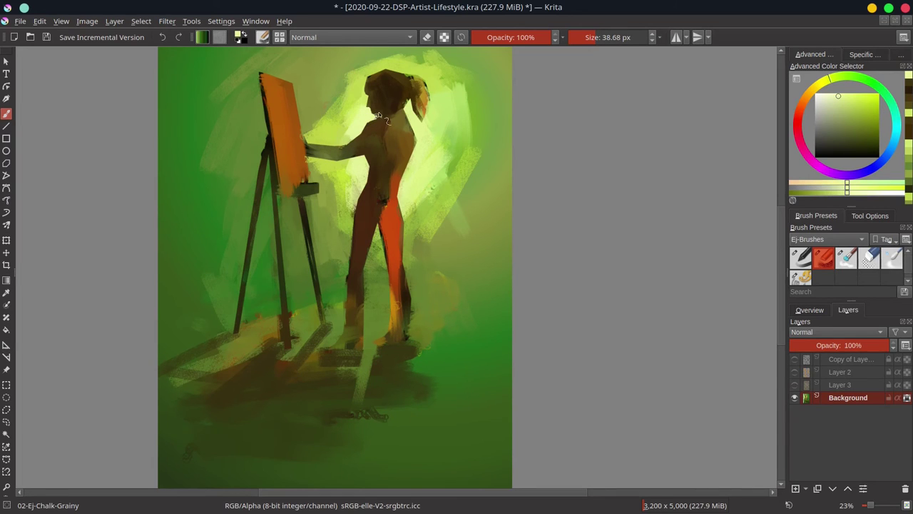
left_click(383, 117, "ctrl")
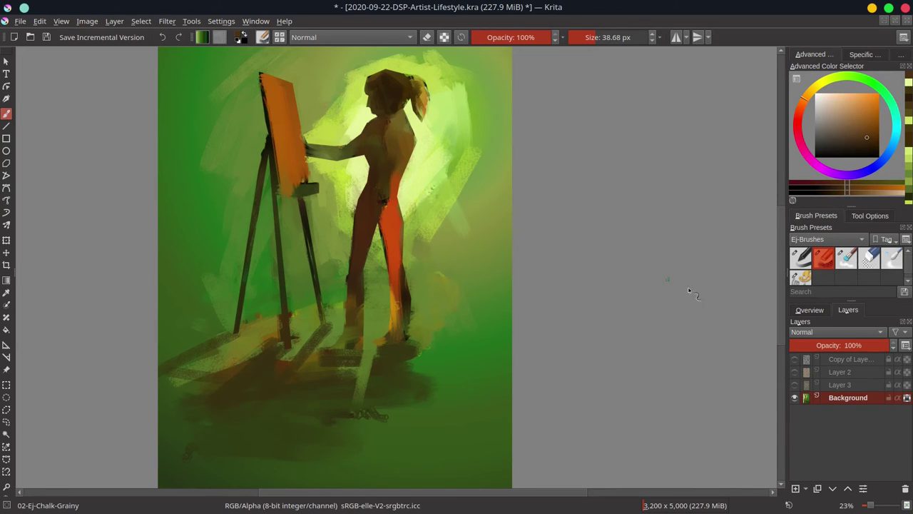
- Show the canvas overview and reshape the ponytail using light green and dark brown sampled around it
left_click(811, 309)
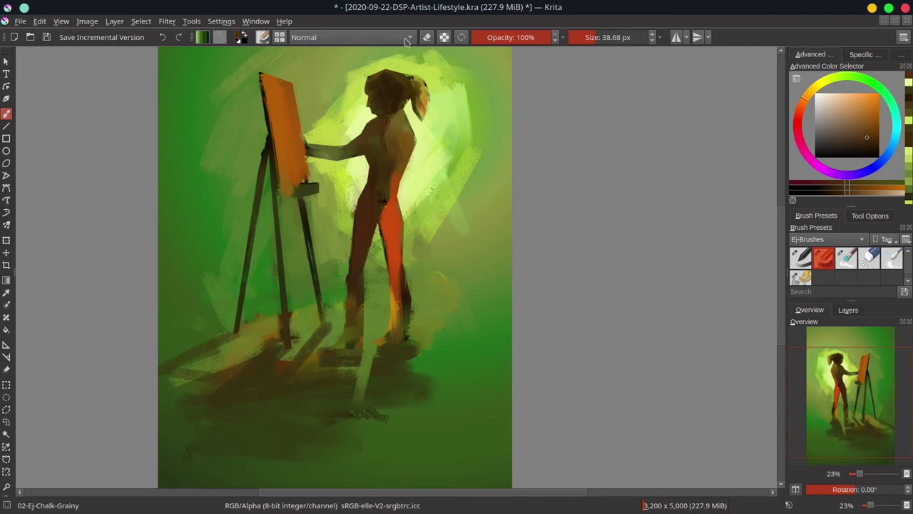
left_click(416, 100, "ctrl")
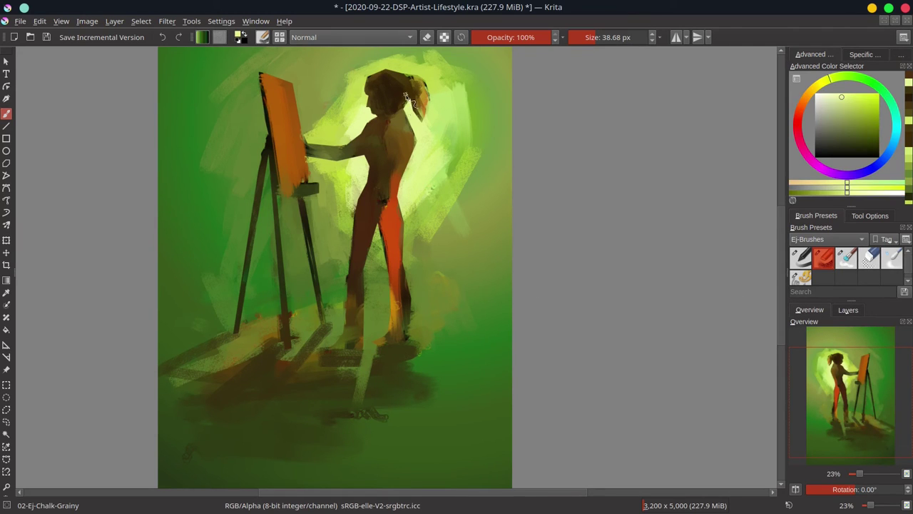
left_click(419, 76, "ctrl")
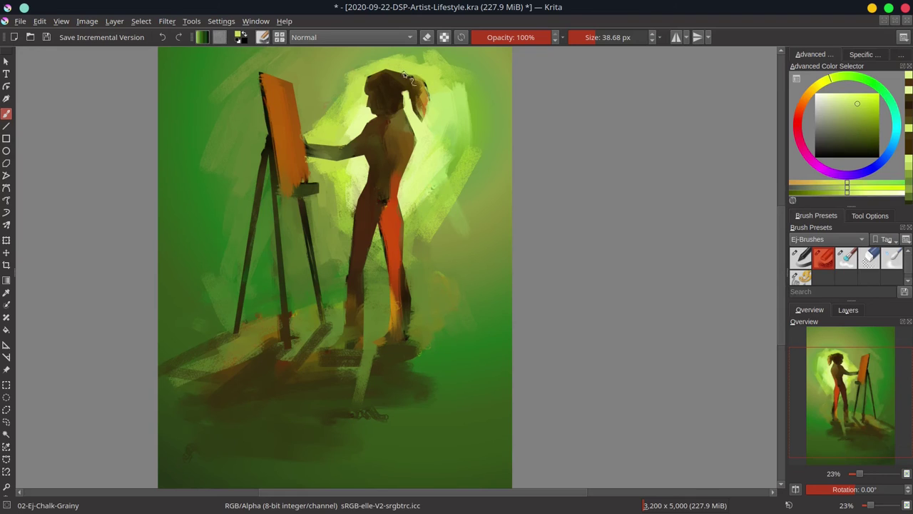
left_click(400, 87, "ctrl")
left_click_drag(416, 77, 431, 99)
left_click(410, 73, "ctrl")
- Refine the contours of the neck, back, chest and underarm with browns and light greens sampled from nearby areas
left_click(374, 121, "ctrl")
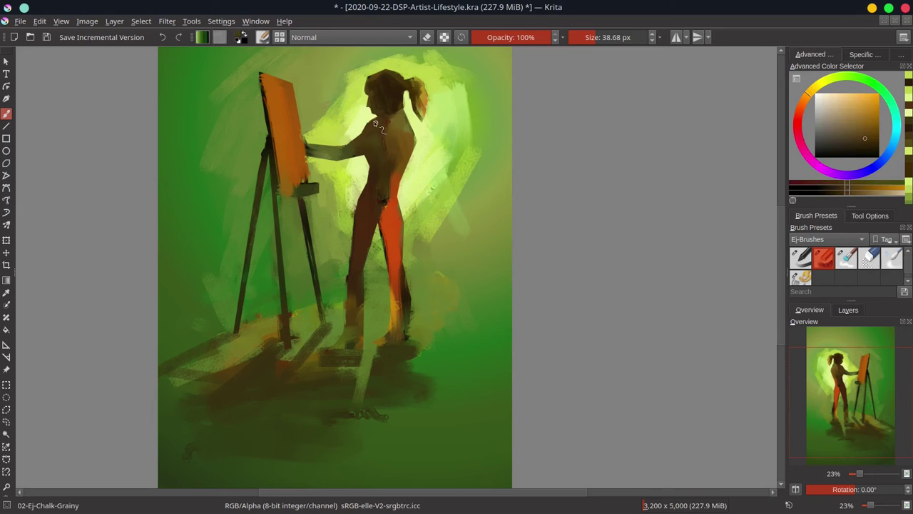
left_click(406, 120, "ctrl")
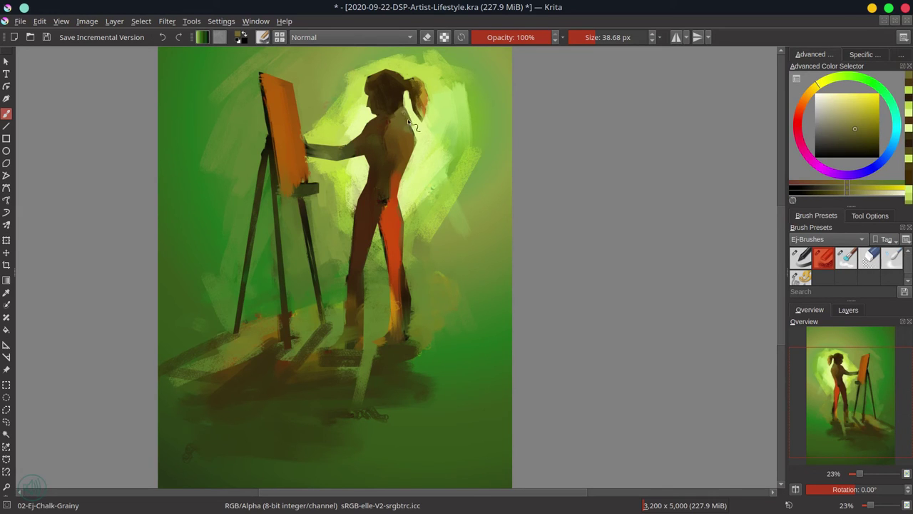
left_click(419, 136, "ctrl")
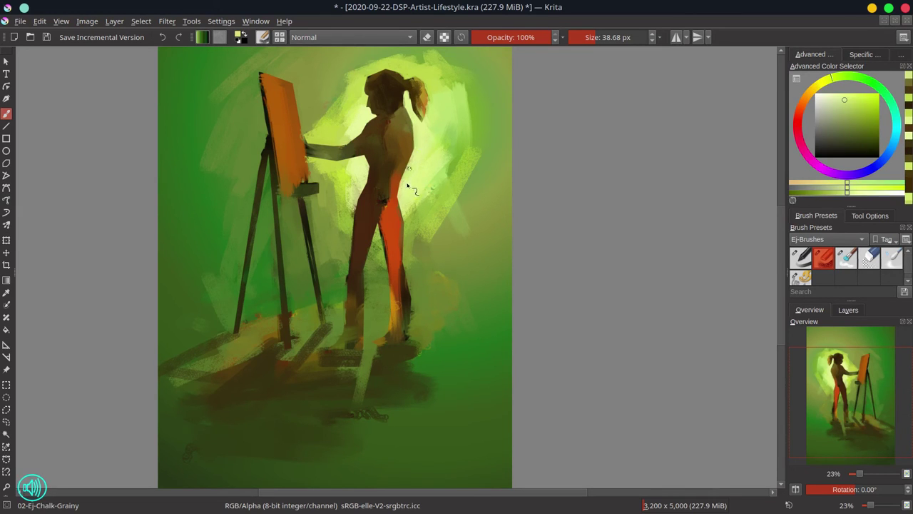
left_click(355, 161, "ctrl")
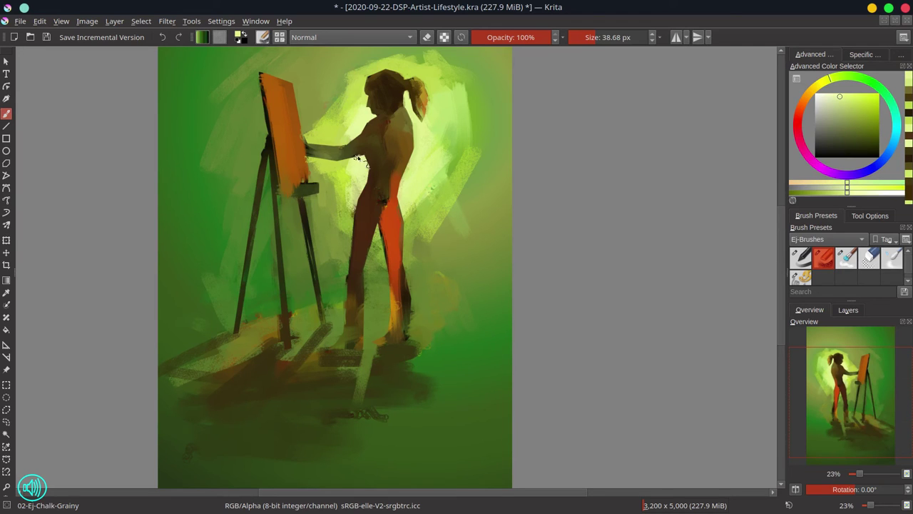
left_click(372, 156, "ctrl")
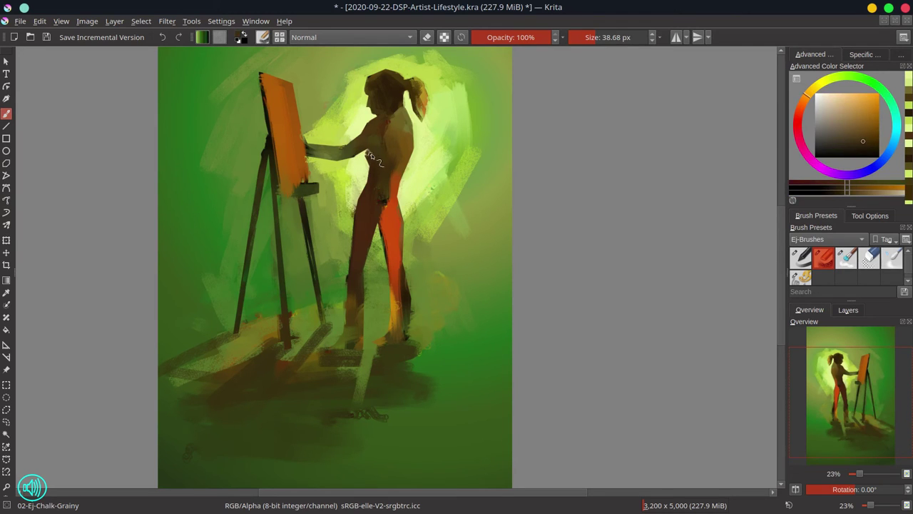
left_click(365, 158, "ctrl")
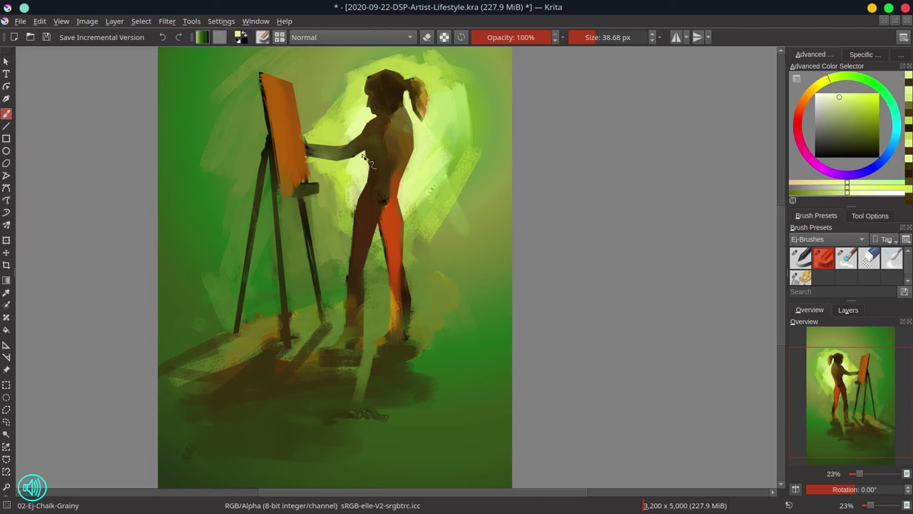
left_click(371, 168, "ctrl")
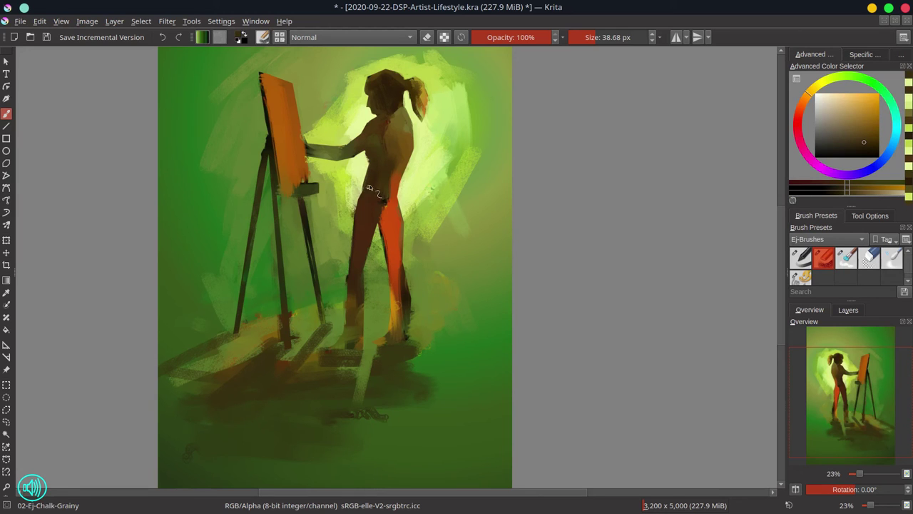
- Paint the front leg and foot in dark brown with a 36.67 px brush, trimming the thigh edge with light green
left_click_drag(368, 185, 348, 281)
key("bracketleft")
mouse_move(404, 316)
left_mouse_down()
mouse_move(349, 333)
mouse_move(351, 352)
left_mouse_up()
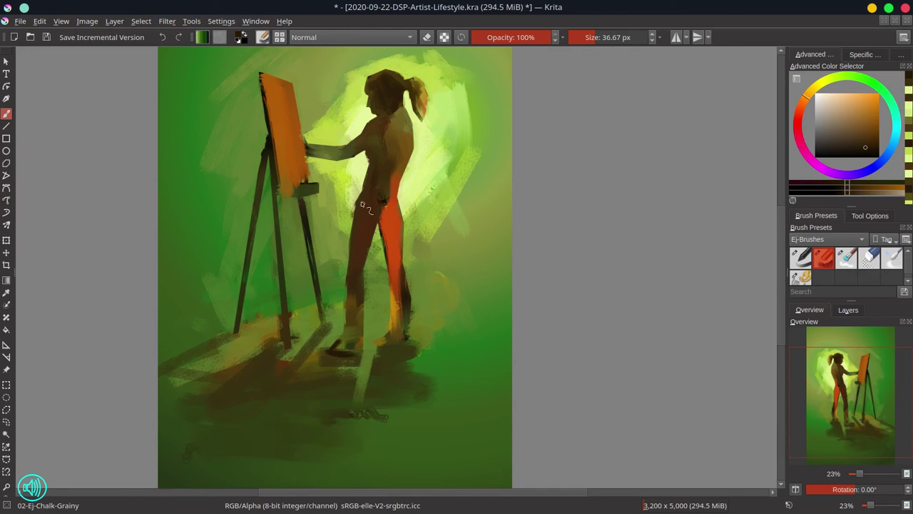
left_click(335, 214, "ctrl")
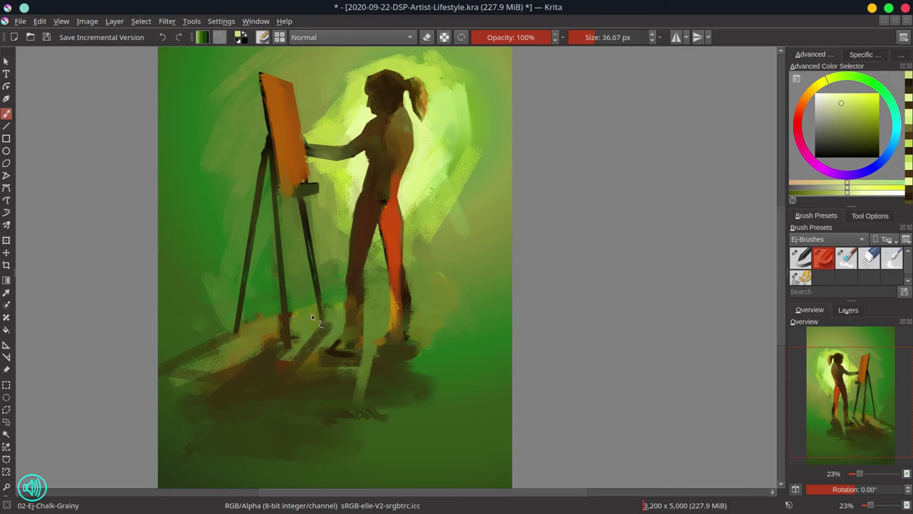
- Extend the orange-red light down the rear leg to the foot, and touch up the hip with dark brown
left_click(386, 243, "ctrl")
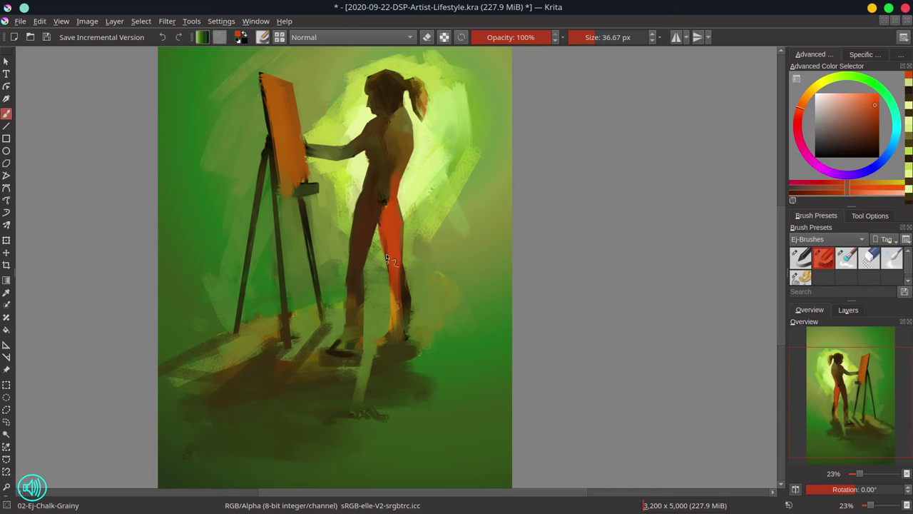
left_click(399, 217, "ctrl")
left_click_drag(398, 202, 401, 226)
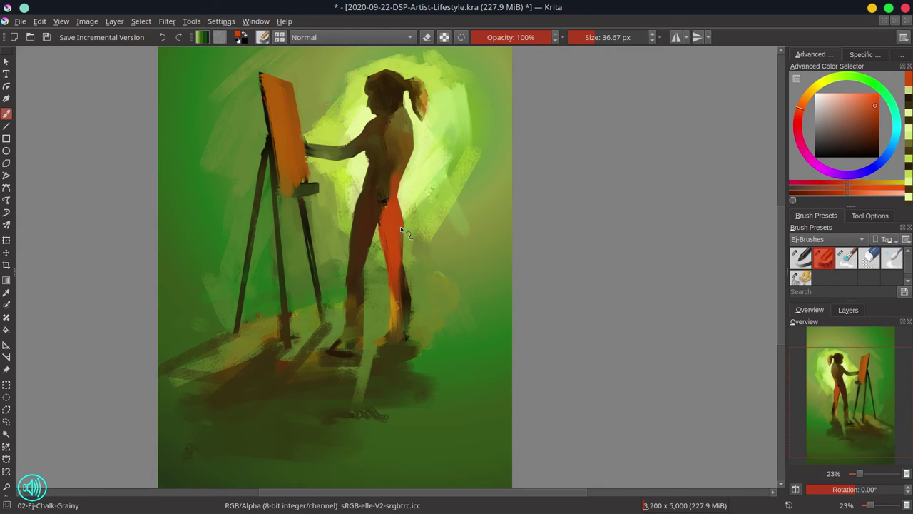
mouse_move(403, 271)
left_mouse_down()
mouse_move(413, 325)
mouse_move(411, 308)
mouse_move(408, 341)
mouse_move(387, 344)
left_mouse_up()
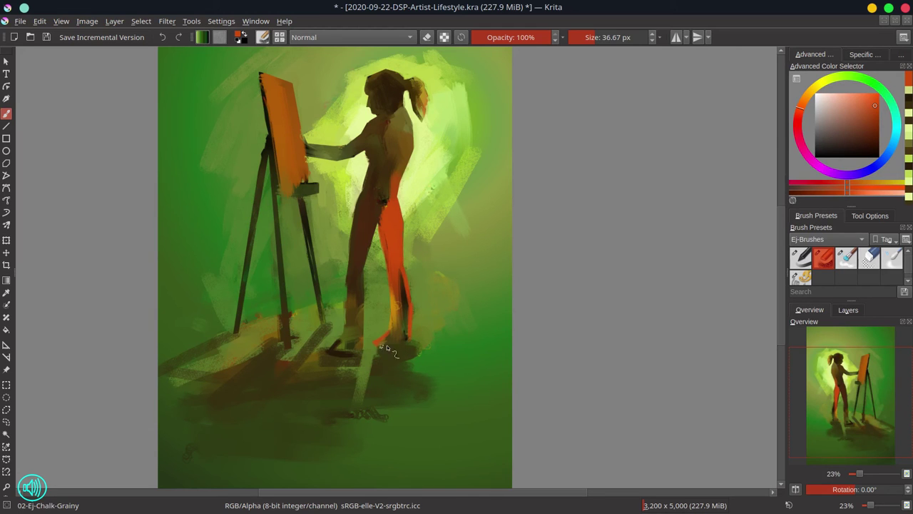
left_click(375, 230, "ctrl")
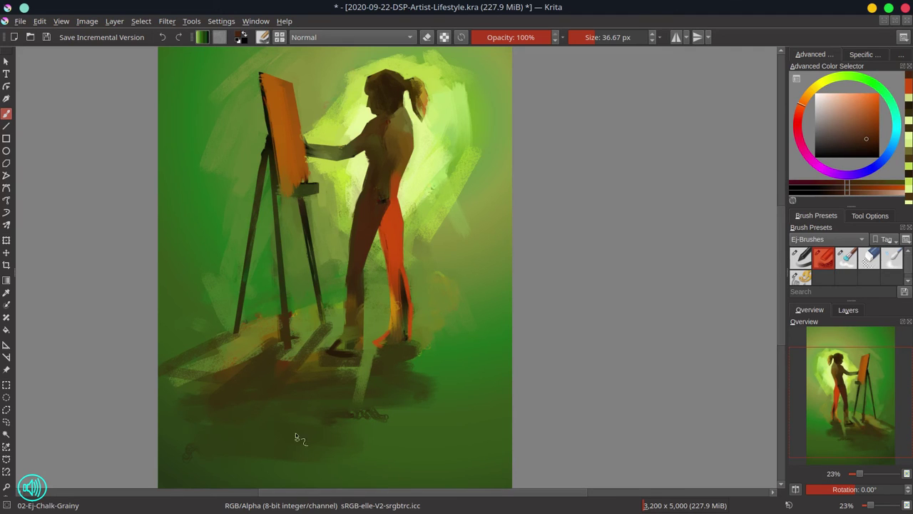
- Paint an orange-red rim light along the back, trim it with light green and darken the hip edge with brown
left_click(399, 180, "ctrl")
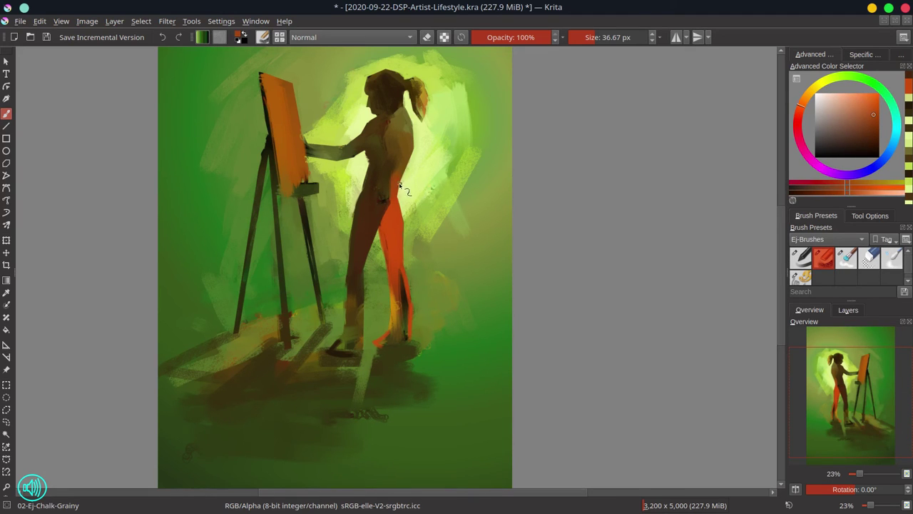
left_click(423, 134, "ctrl")
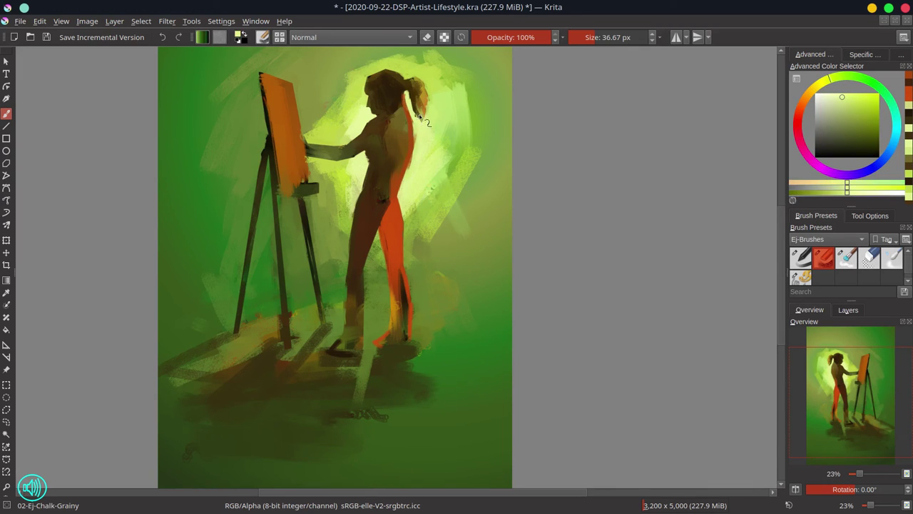
mouse_move(406, 94)
left_mouse_down()
mouse_move(416, 151)
mouse_move(407, 180)
mouse_move(418, 145)
mouse_move(406, 197)
left_mouse_up()
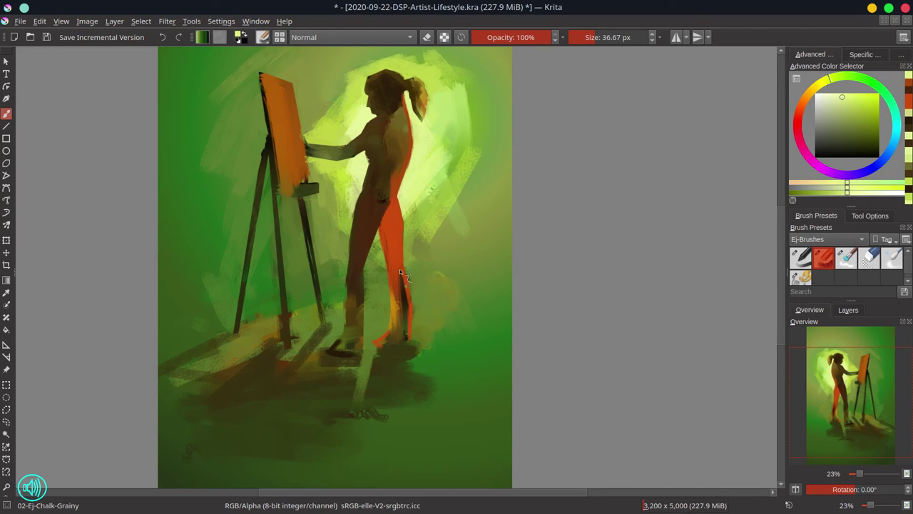
left_click(389, 201, "ctrl")
left_click_drag(389, 201, 382, 225)
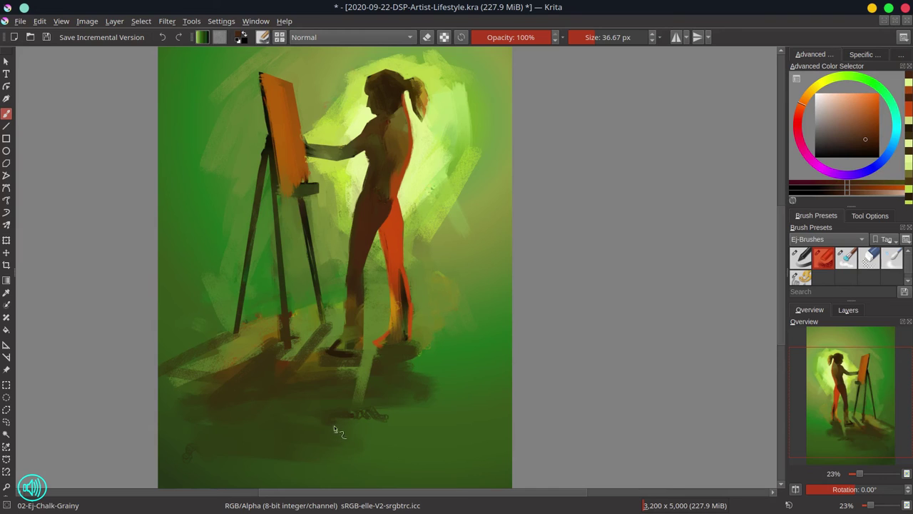
- Extend the easel's tray across the canvas base and paint the artist's hand over the canvas edge with sampled colors
left_click(296, 189, "ctrl")
left_click_drag(280, 191, 310, 188)
left_click(314, 148, "ctrl")
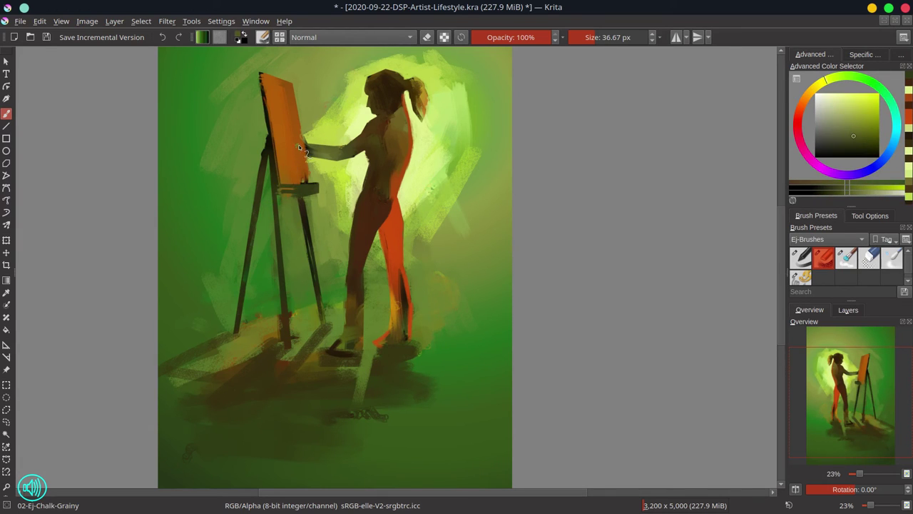
left_click_drag(298, 145, 304, 146)
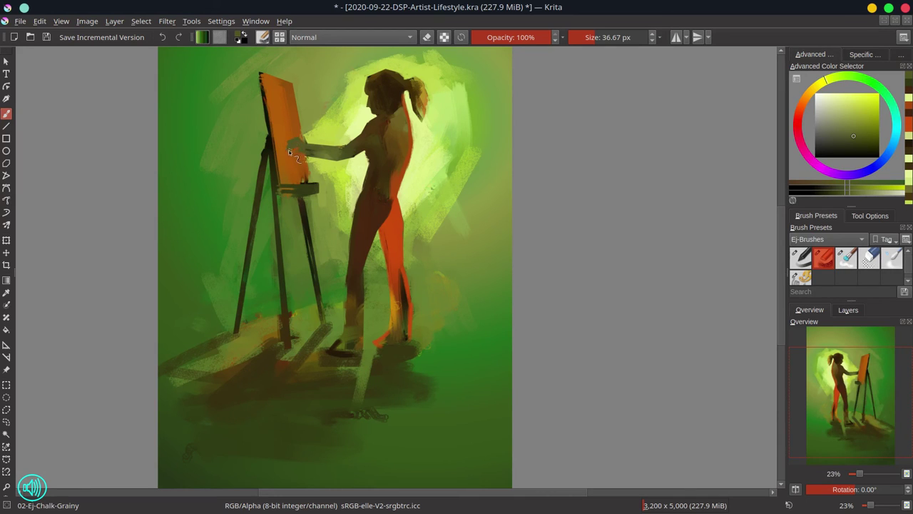
- Paint a thin dark brown paintbrush in the artist's outstretched hand and refine the hand with its sampled color
left_click(384, 98, "ctrl")
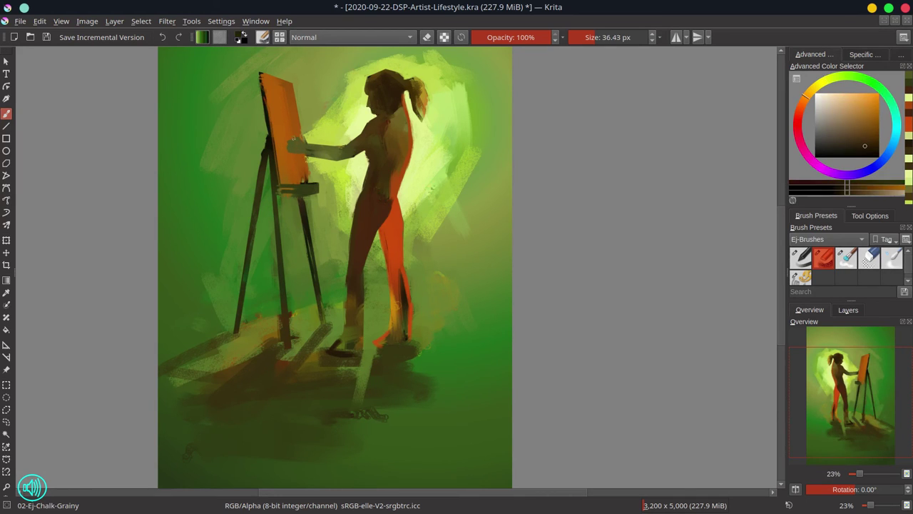
mouse_move(294, 139)
left_mouse_down()
mouse_move(315, 131)
mouse_move(298, 145)
left_mouse_up()
left_click(300, 141, "ctrl")
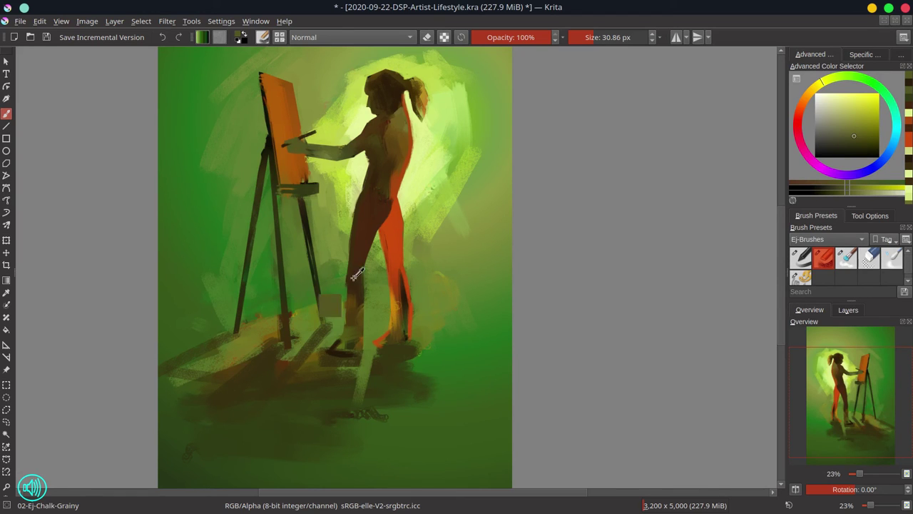
- Define both edges of the lower front leg and darken the rear foot with sampled browns using a 30.86 px brush
left_click(317, 304, "ctrl")
left_click_drag(345, 311, 342, 335)
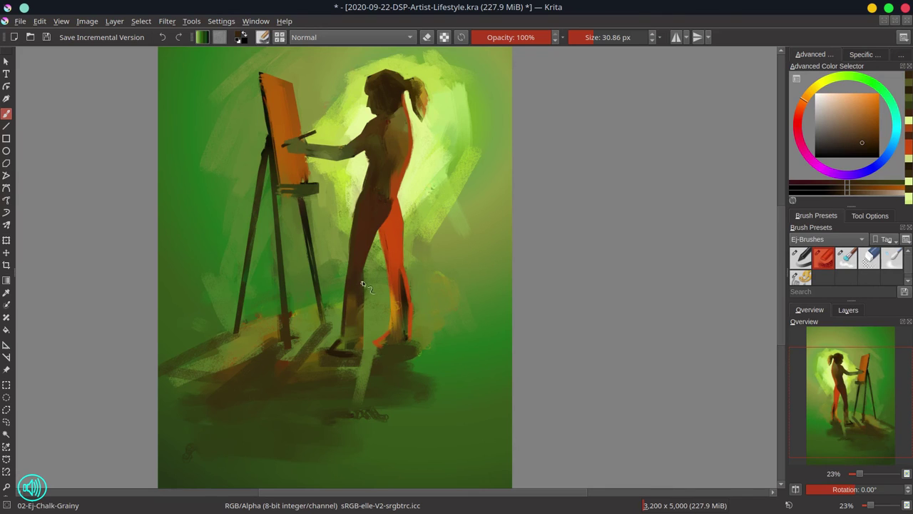
left_click_drag(364, 275, 362, 325)
left_click(405, 299, "ctrl")
left_click_drag(378, 346, 411, 346)
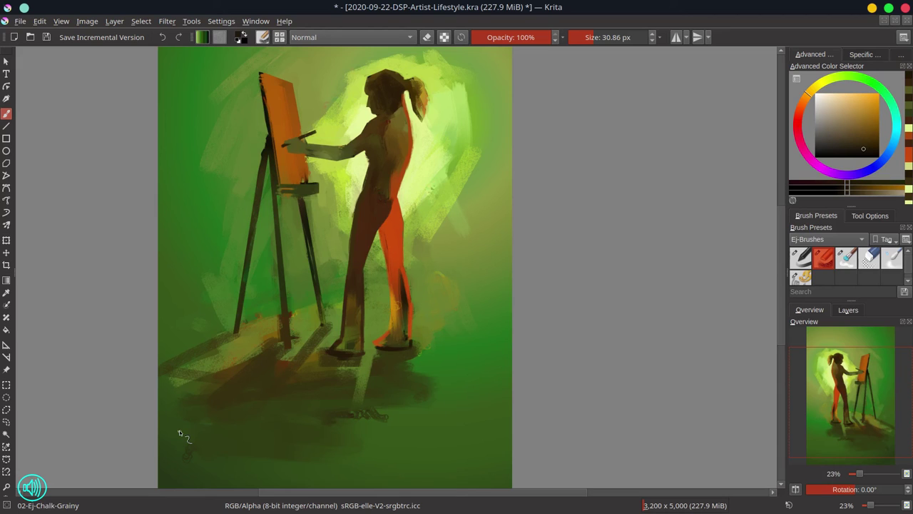
- Paint dark olive shadow on the floor beneath the feet with a 44.32 px brush and save the painting
left_click(301, 395, "ctrl")
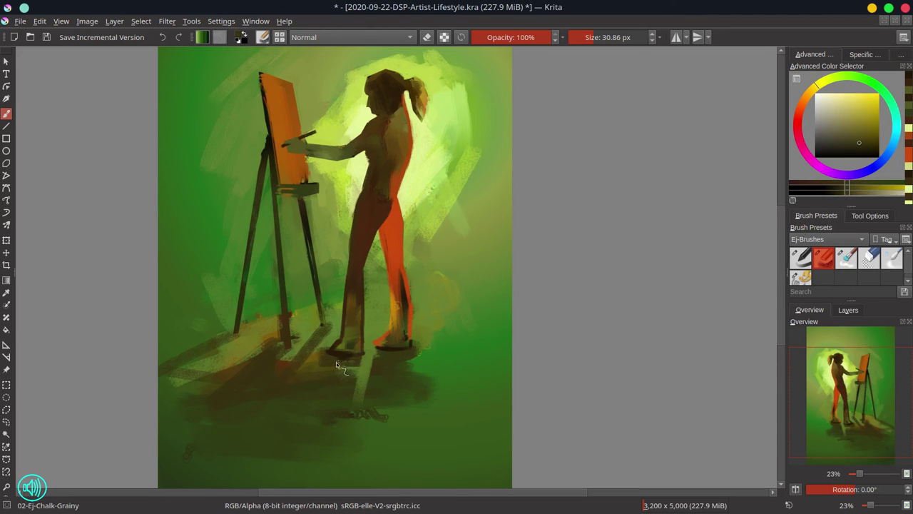
key("bracketright")
key("bracketright")
left_click_drag(333, 368, 348, 380)
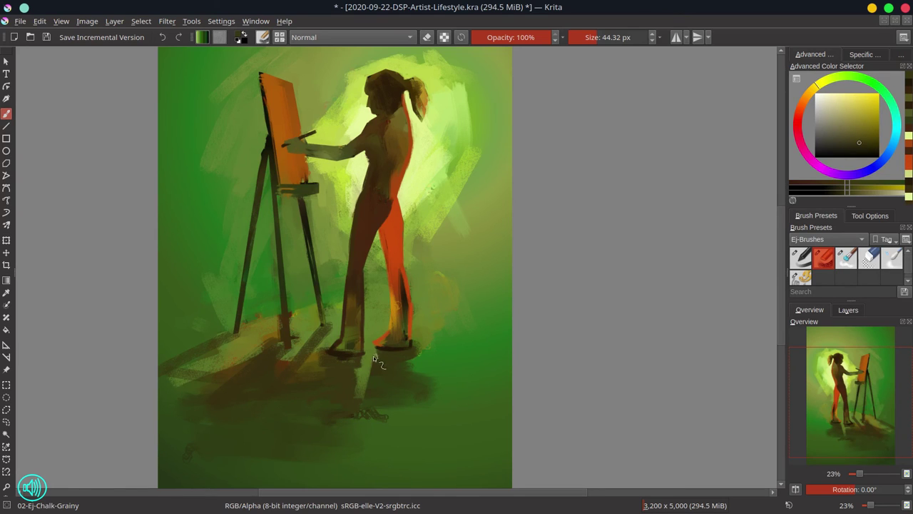
scroll(437, 291, "down", 5)
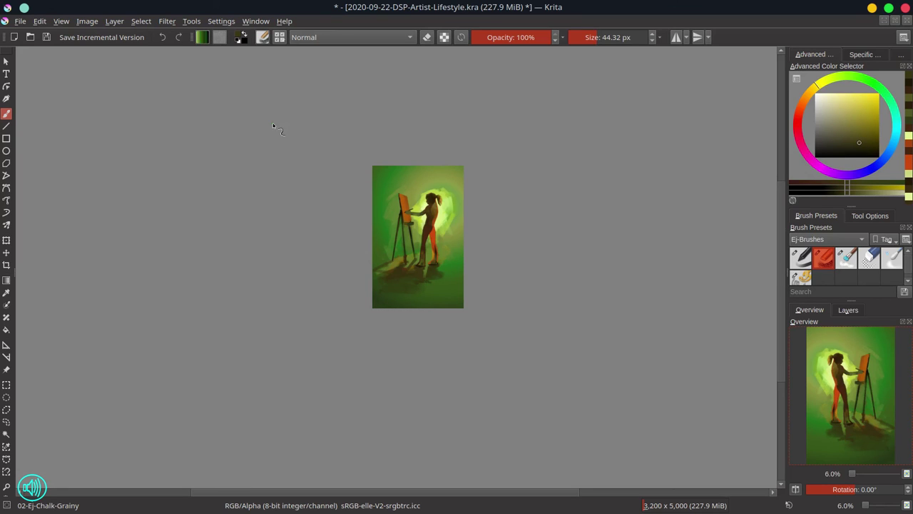
left_click(45, 38)
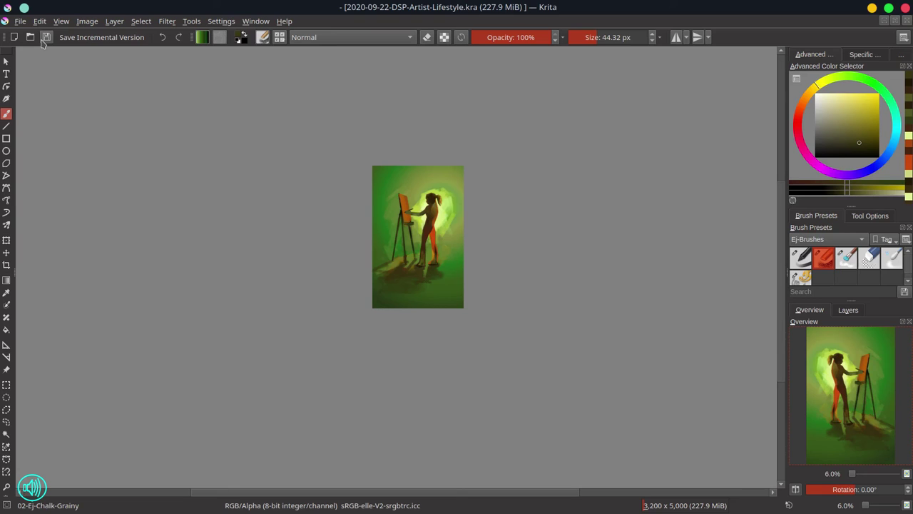
- Trim the contour under the chin and along the throat with sampled light green using a 29.14 px brush
key("2")
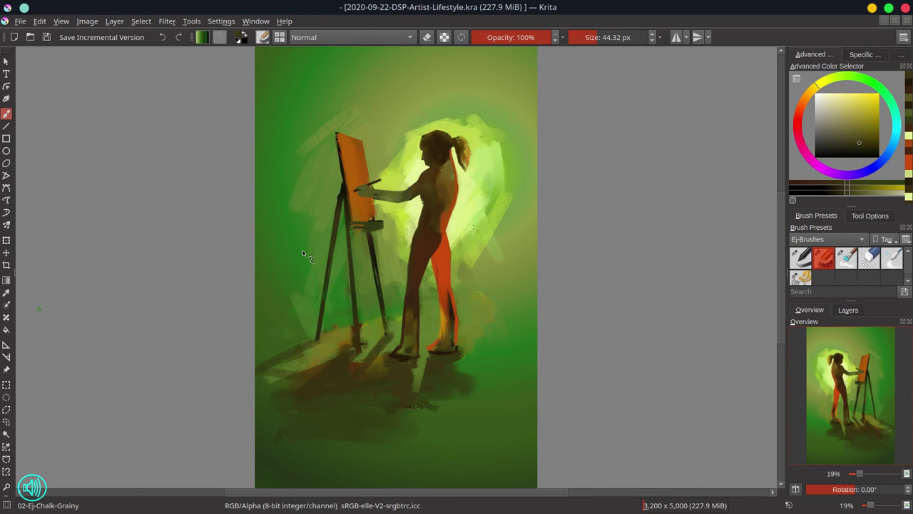
left_click_drag(448, 199, 472, 168)
left_click_drag(461, 180, 449, 237)
left_click(393, 210, "ctrl")
left_click_drag(407, 209, 416, 209)
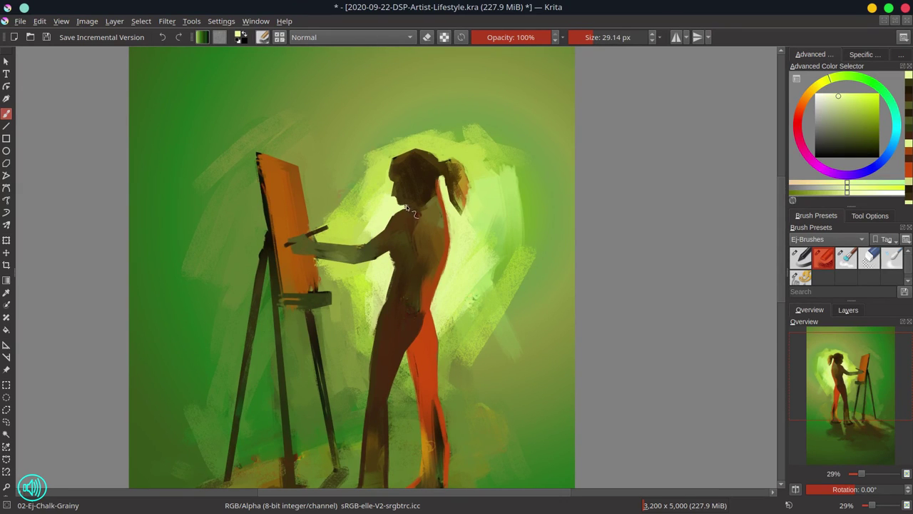
- Reshape the nape and upper back with sampled colors, covering the red rim light at the neck
left_click(444, 179, "ctrl")
mouse_move(441, 180)
left_mouse_down()
mouse_move(434, 191)
mouse_move(440, 201)
mouse_move(447, 186)
mouse_move(441, 199)
mouse_move(436, 186)
mouse_move(451, 245)
left_mouse_up()
left_click(459, 238, "ctrl")
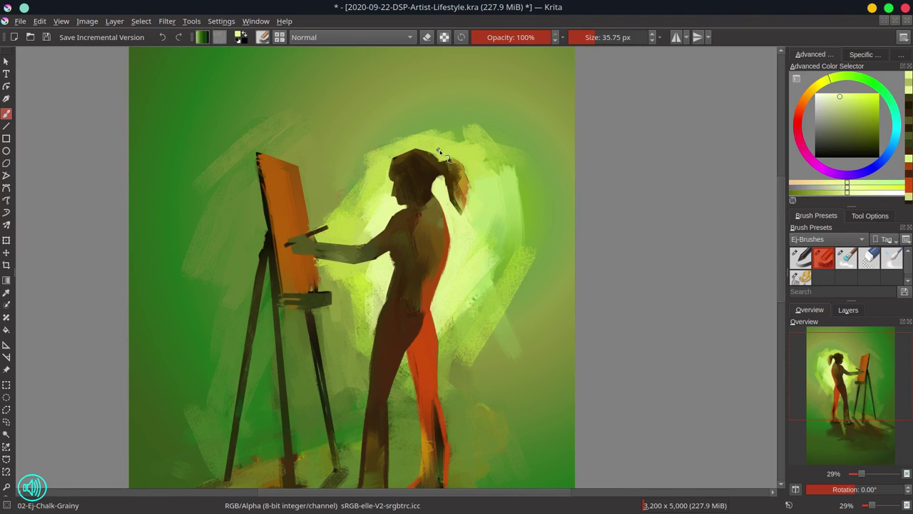
- Refine the front contour of the chest and waist with sampled dark brown and light green
left_click(399, 254, "ctrl")
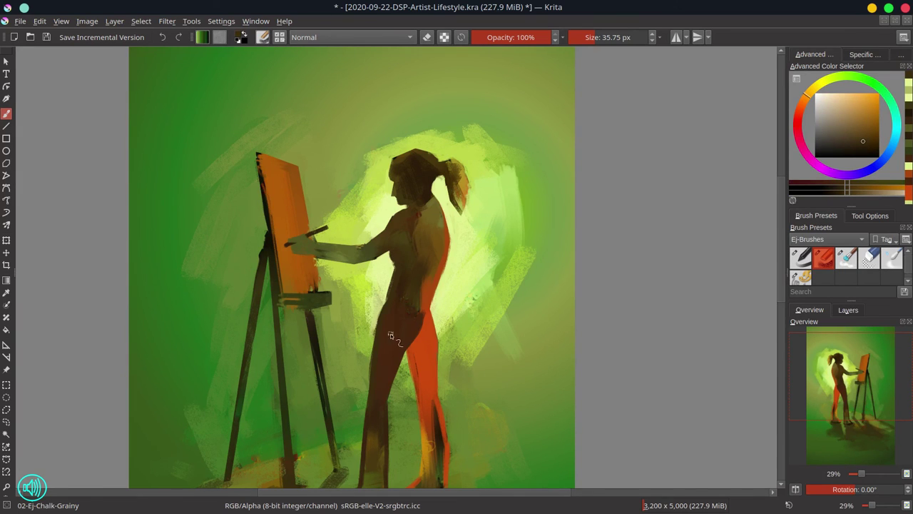
left_click(392, 265, "ctrl")
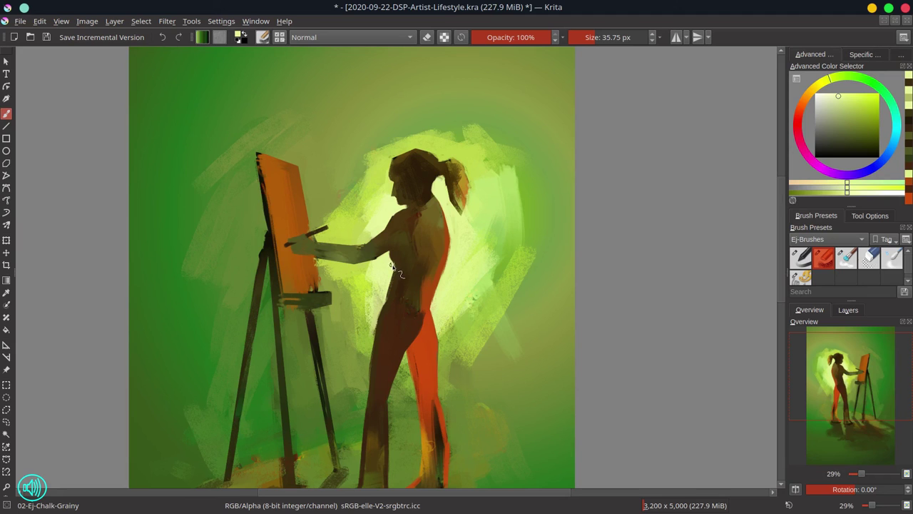
scroll(434, 249, "down", 4)
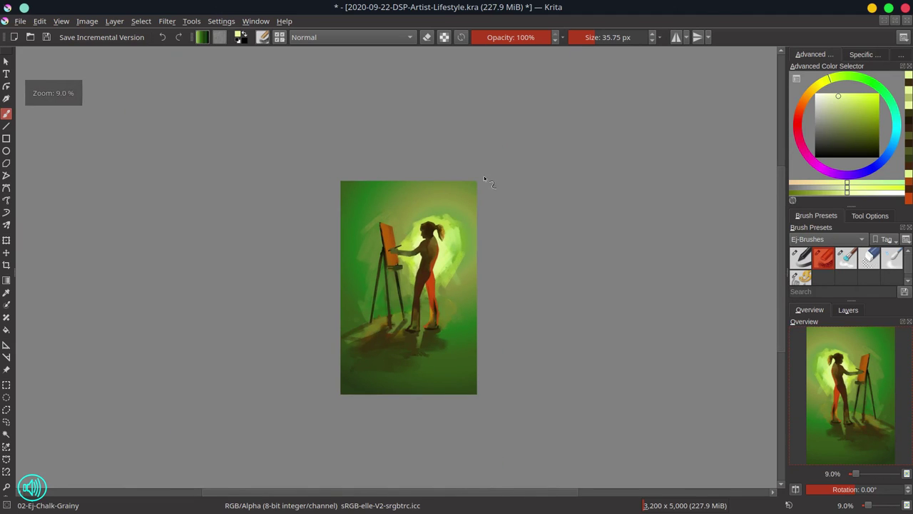
- Clean up the easel canvas's edge near the hand with sampled green and orange using a 35.75 px brush
scroll(387, 291, "up", 4)
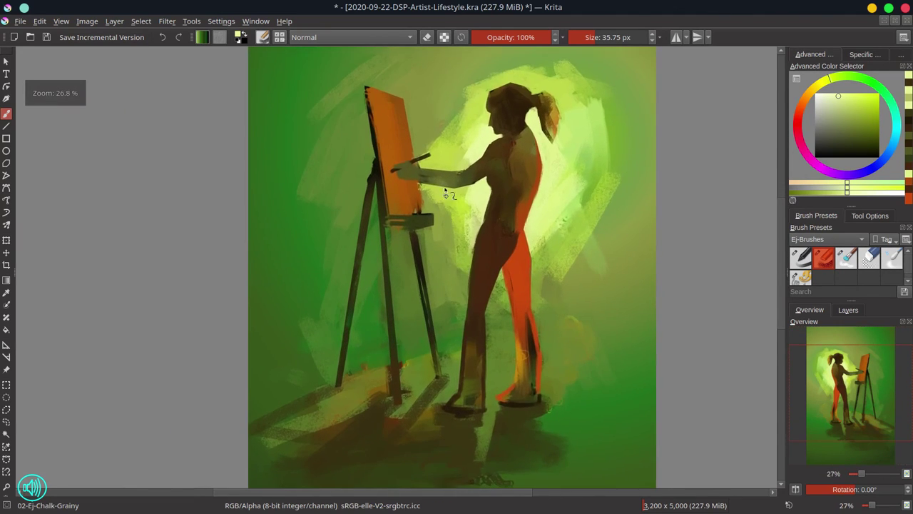
left_click(418, 186, "ctrl")
left_click(428, 126, "ctrl")
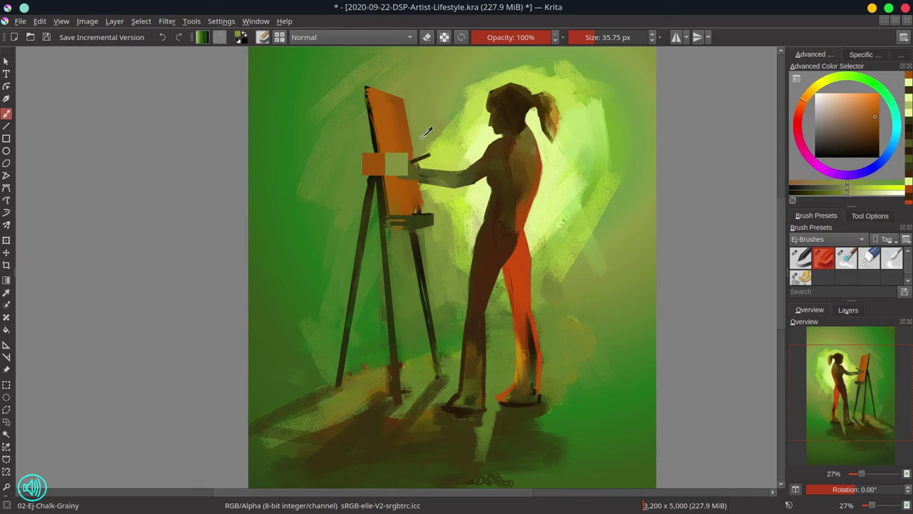
left_click(421, 201, "ctrl")
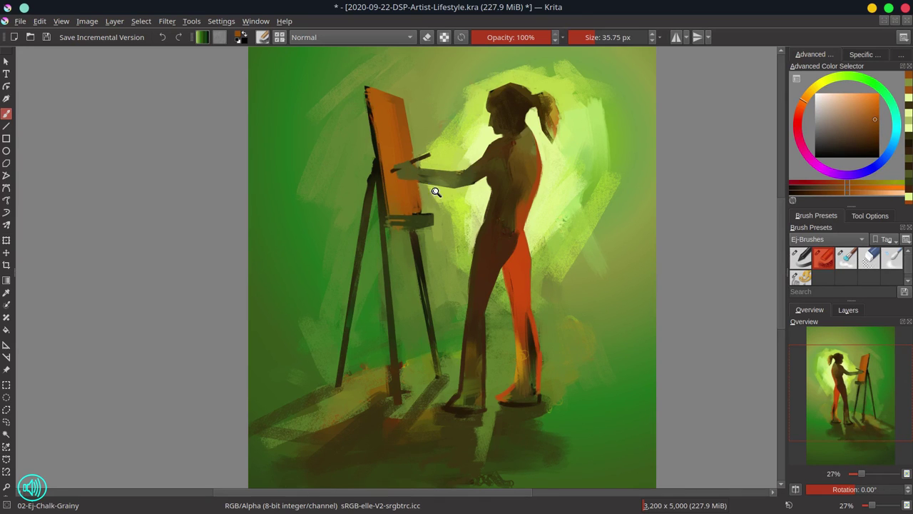
- Save the painting and turn off the horizontal mirroring of the view
scroll(428, 214, "down", 5)
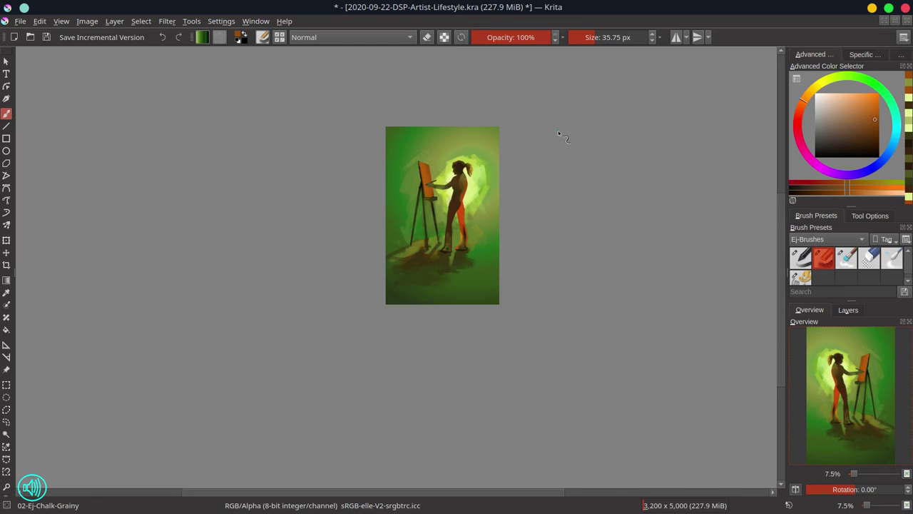
left_click(46, 37)
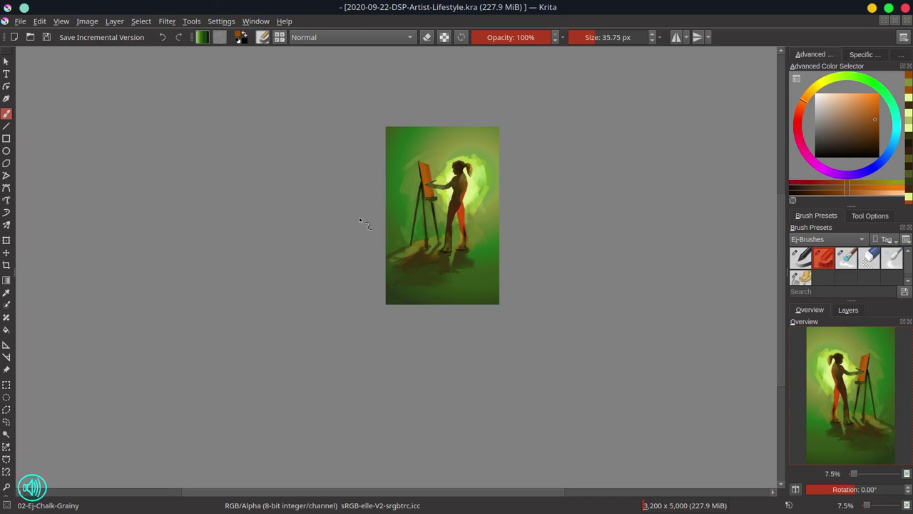
left_click(794, 489)
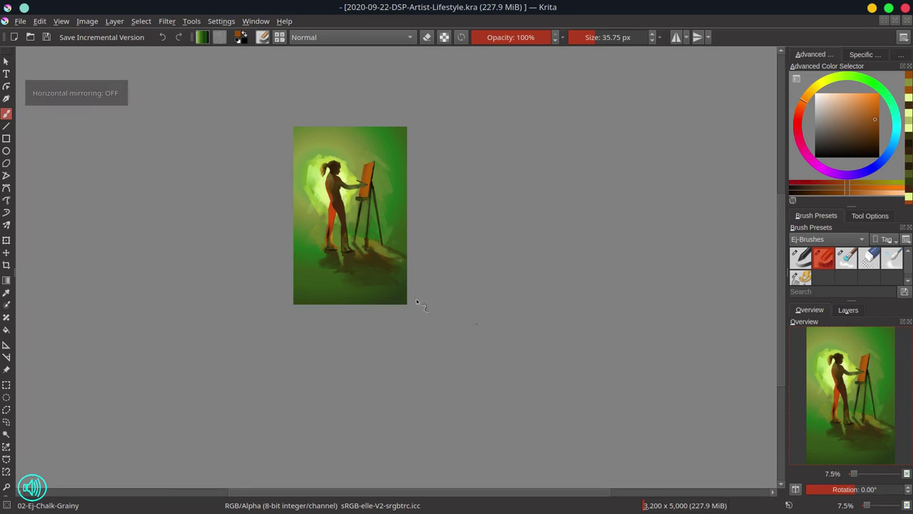